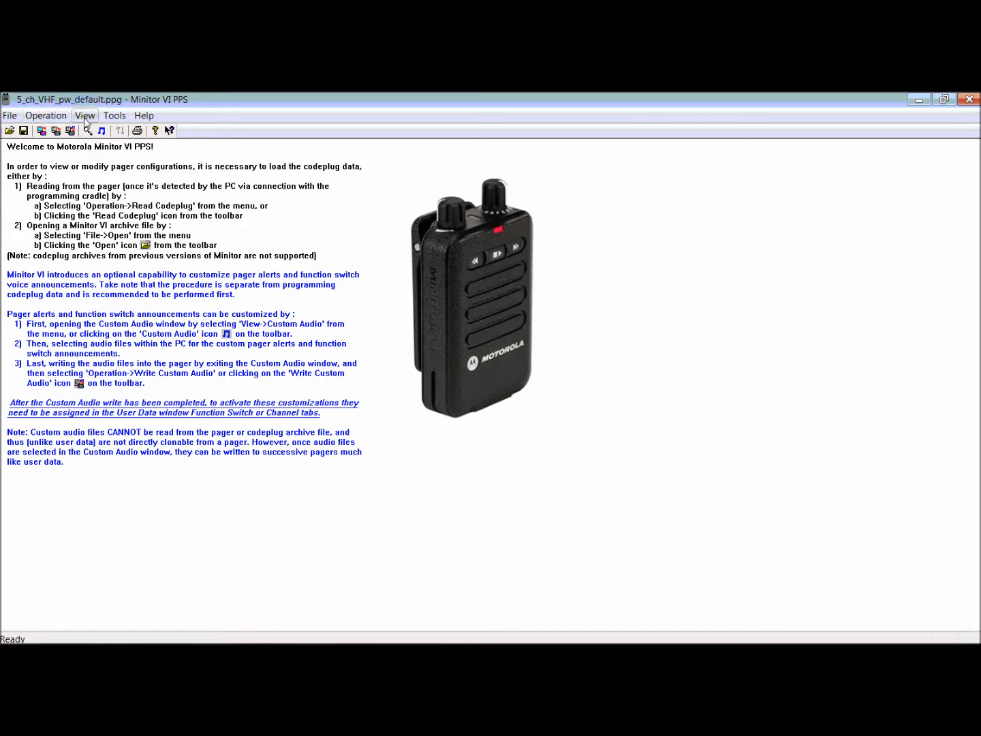
# Open the pager's User Data, bring up its Custom Audio settings from there, and dismiss the usage instructions.
pyautogui.click(59, 120)
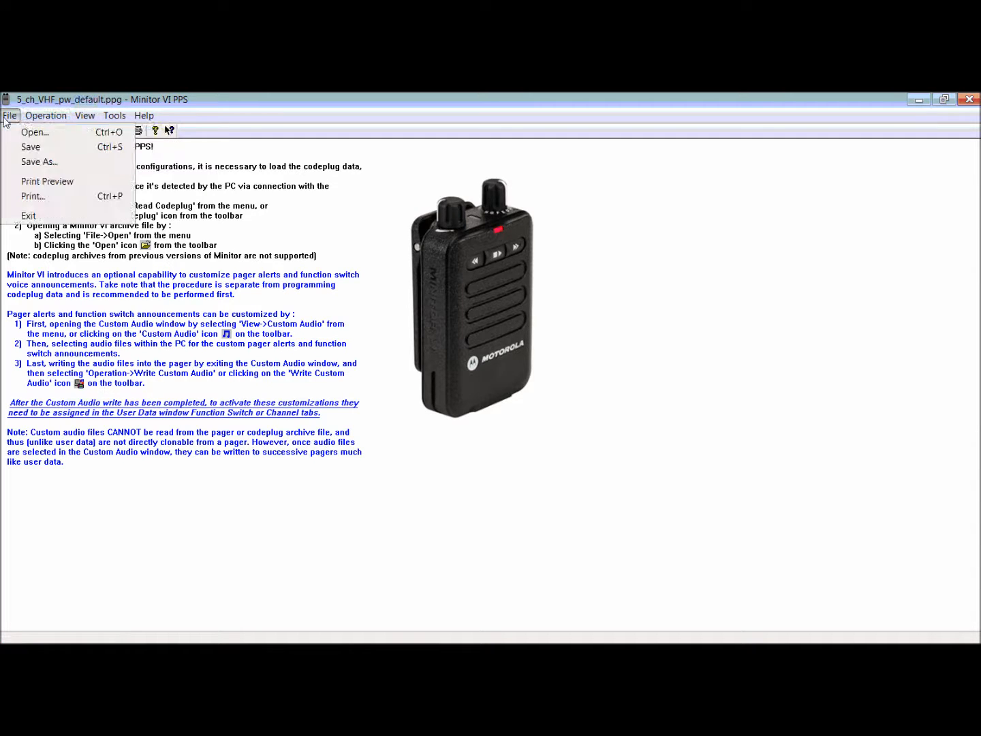
pyautogui.moveTo(84, 114)
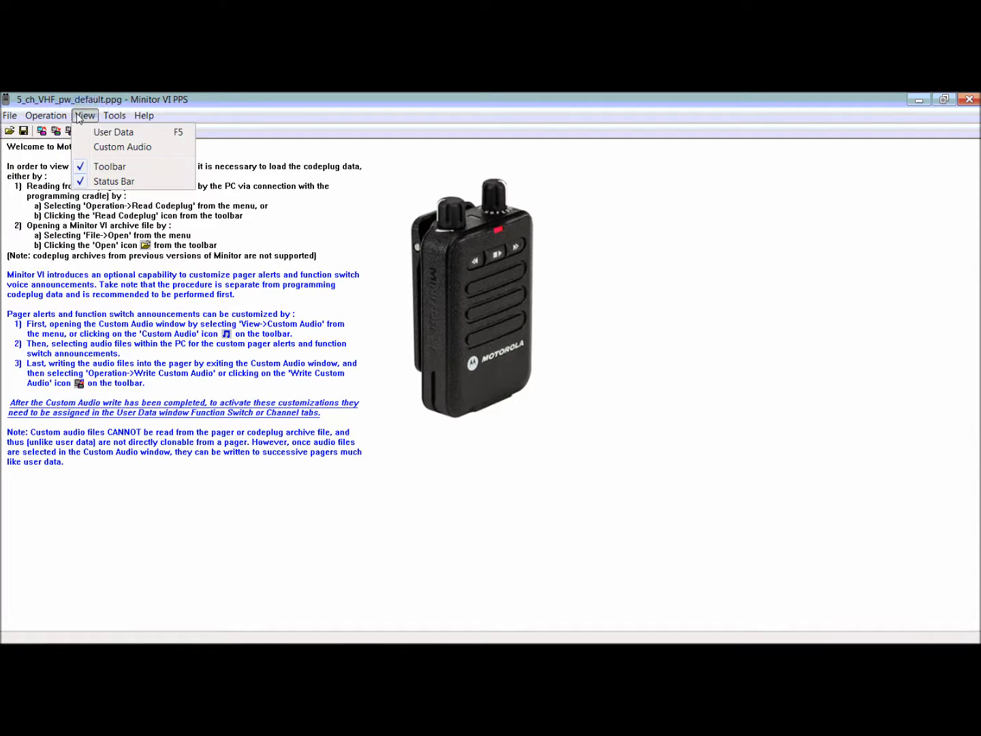
pyautogui.click(109, 134)
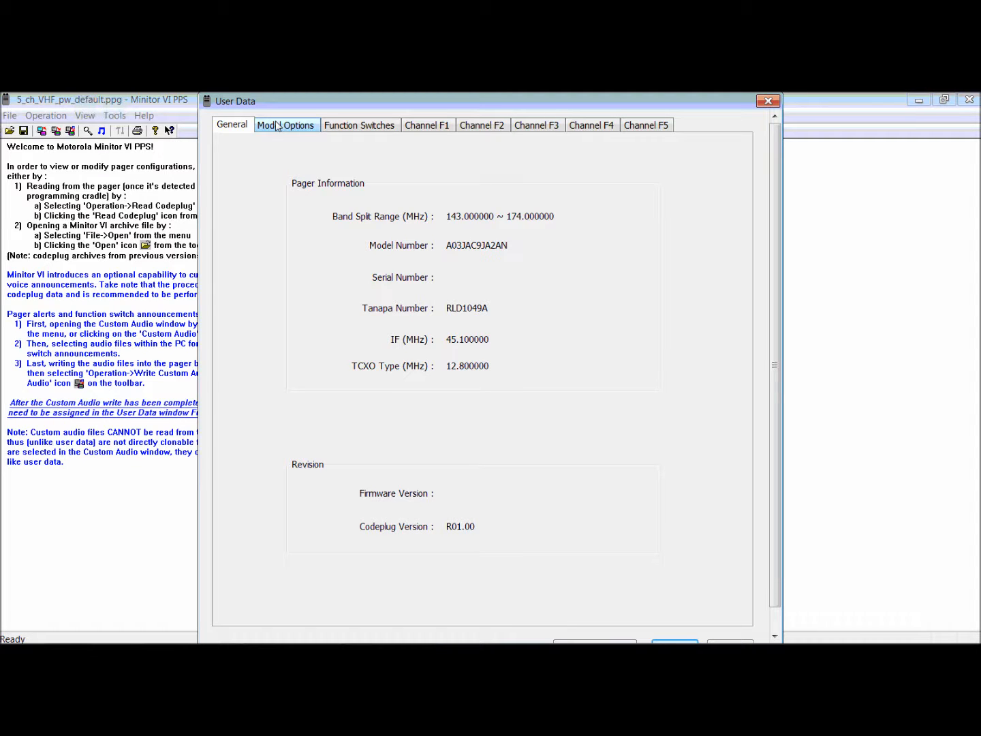
pyautogui.click(780, 622)
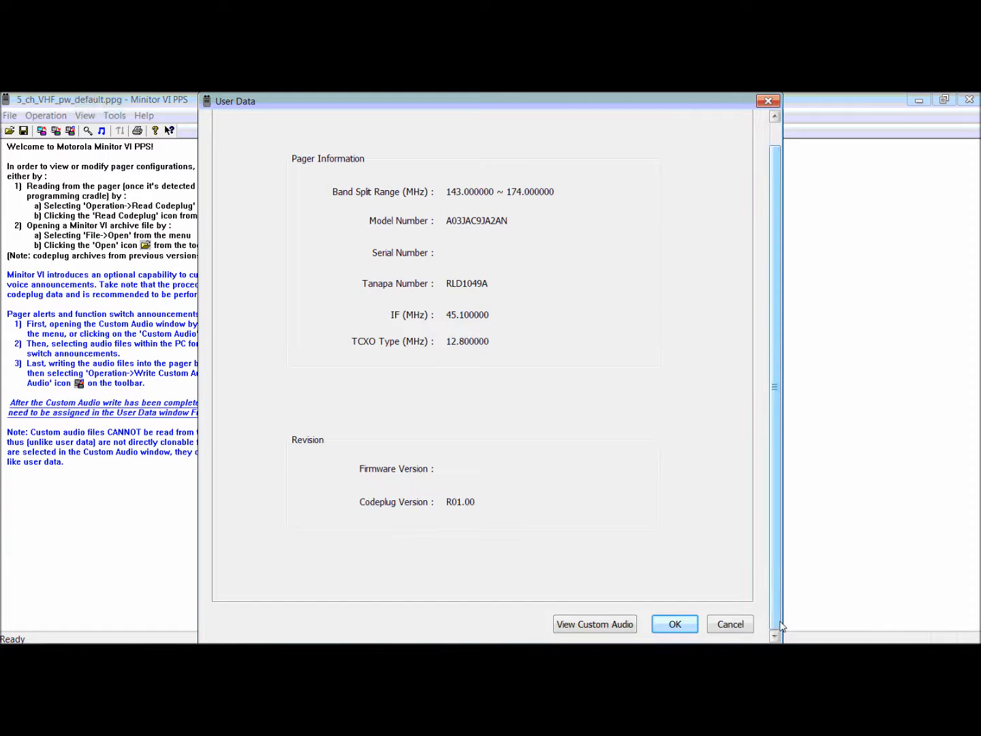
pyautogui.click(595, 629)
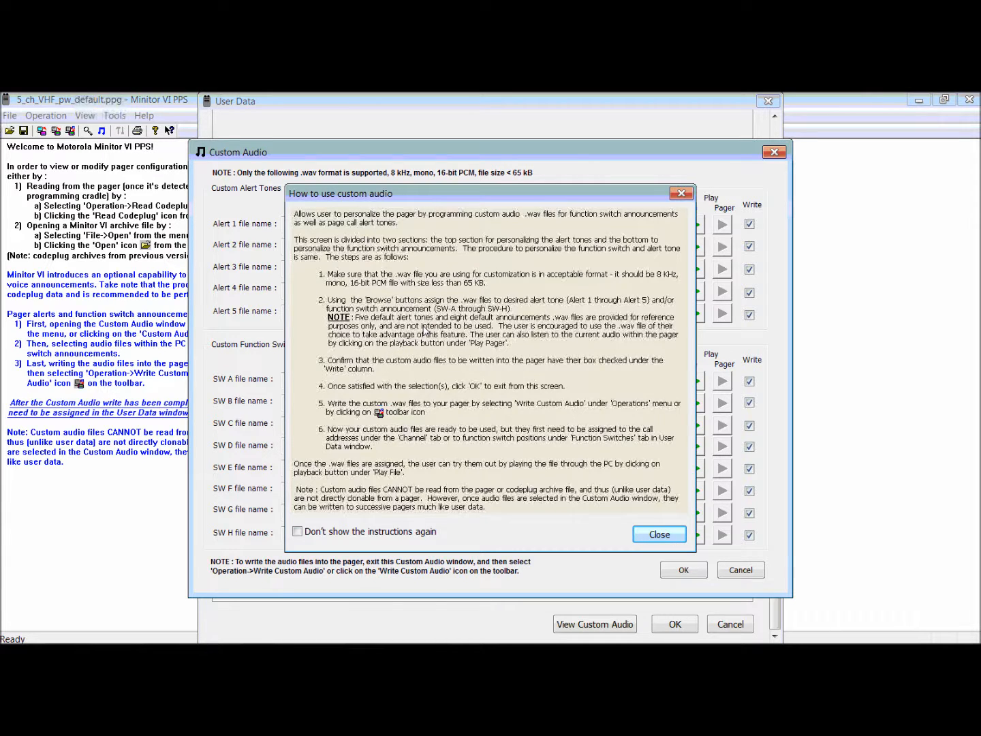
pyautogui.click(682, 195)
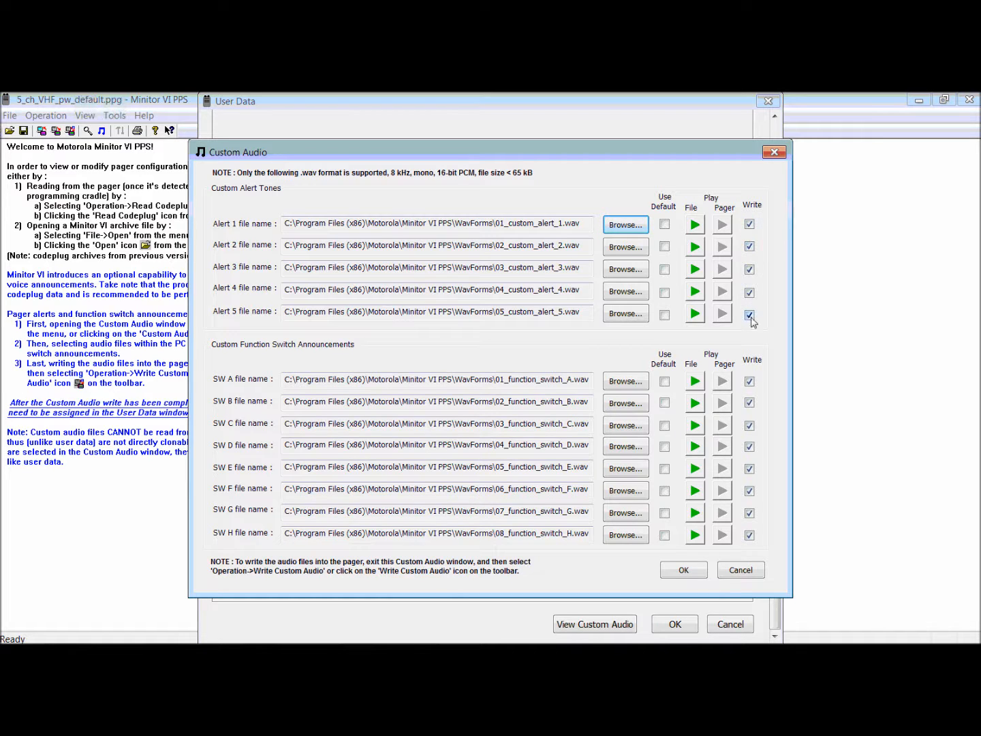
# Toggle the Write option off and back on for several alert tones and switch announcements, then accept the Custom Audio and User Data dialogs.
pyautogui.click(749, 248)
pyautogui.click(751, 271)
pyautogui.click(750, 315)
pyautogui.click(750, 381)
pyautogui.click(749, 402)
pyautogui.click(751, 249)
pyautogui.click(751, 271)
pyautogui.click(750, 294)
pyautogui.click(751, 315)
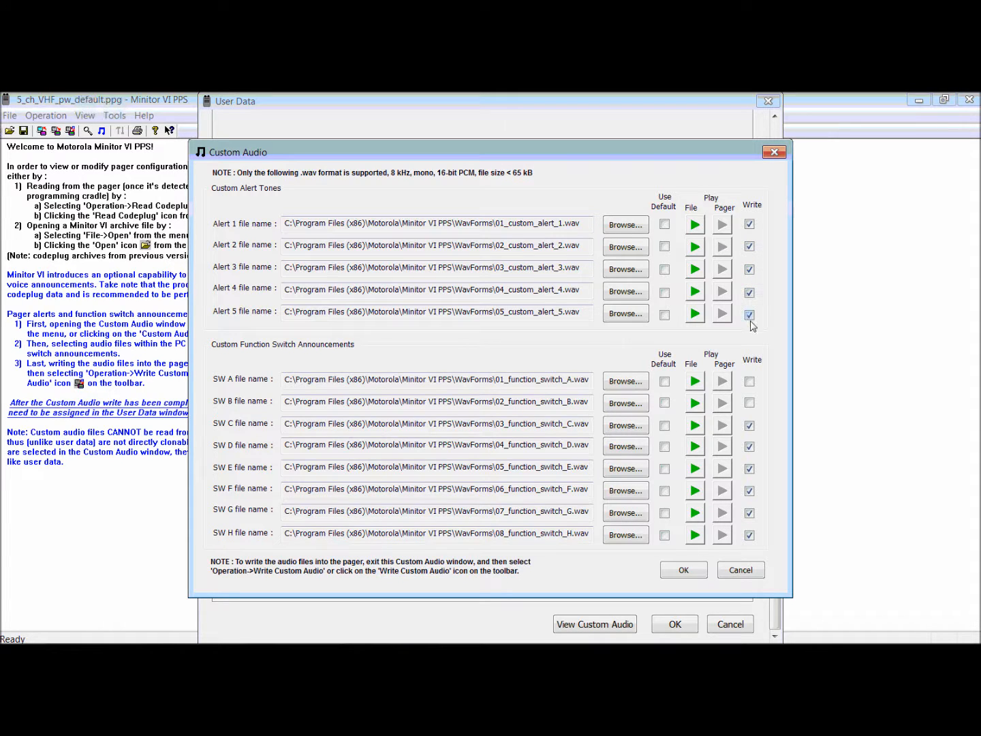
pyautogui.click(750, 381)
pyautogui.click(749, 402)
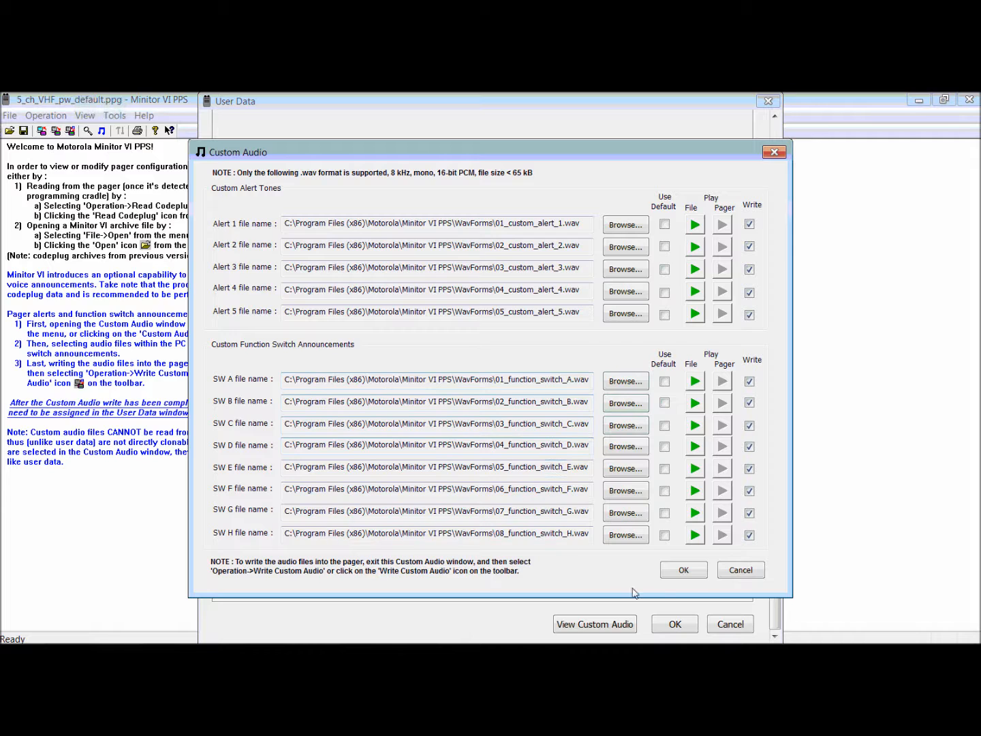
pyautogui.click(685, 571)
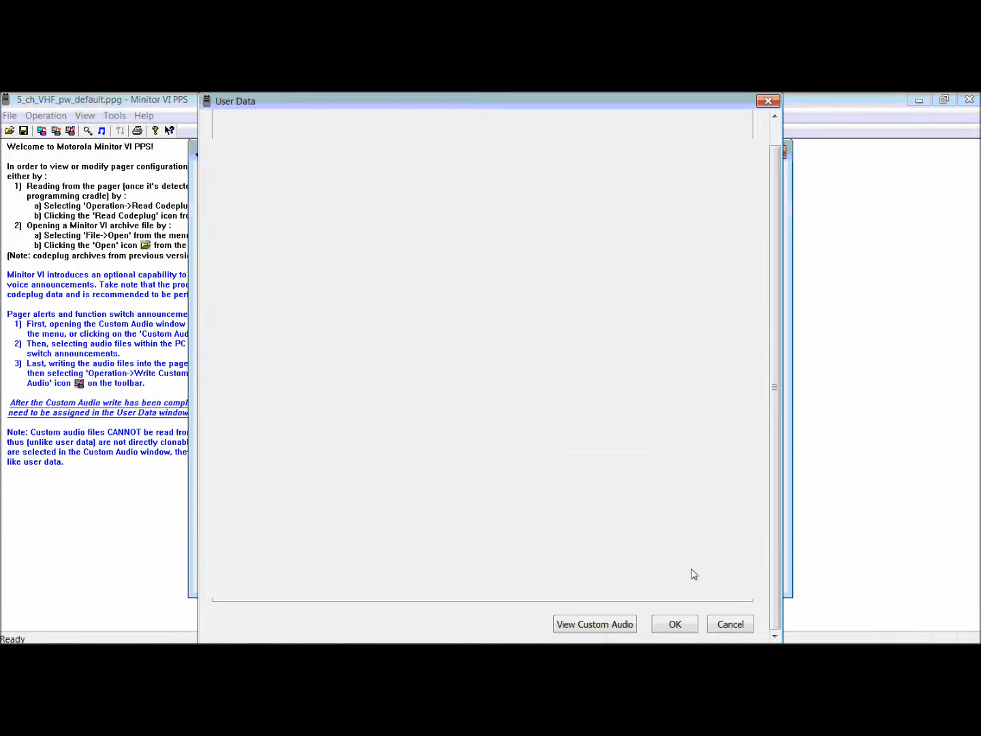
pyautogui.click(675, 626)
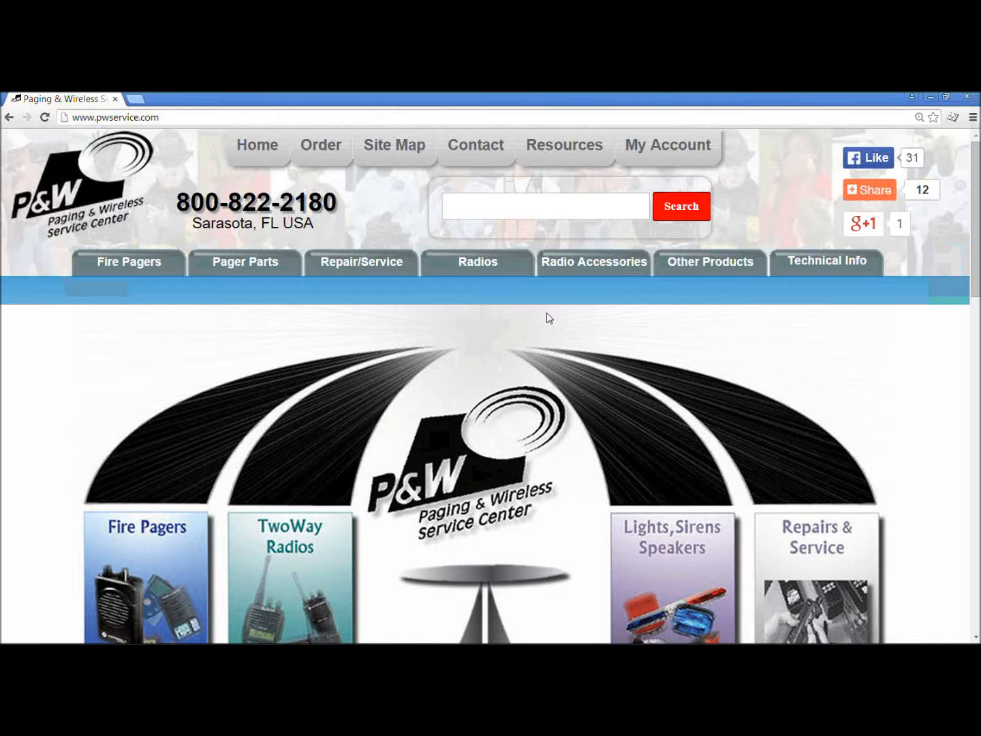
# On pwservice.com in the browser, open the Motorola Minitor VI fire pager page and locate the Minitor VI audio app.
pyautogui.click(131, 265)
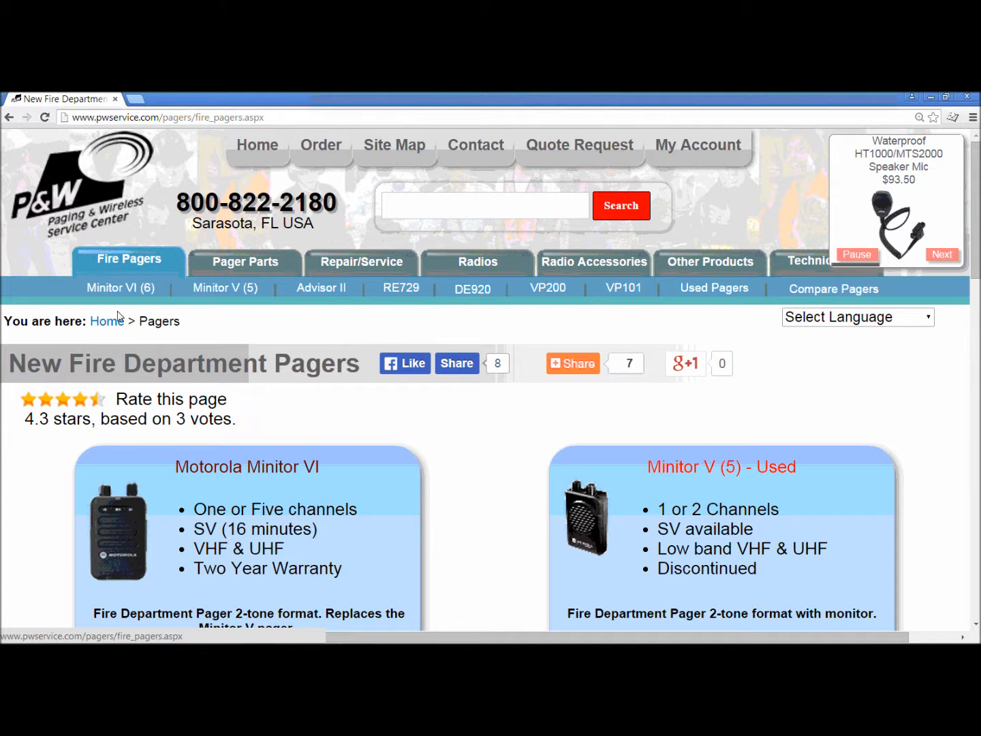
pyautogui.moveTo(126, 295)
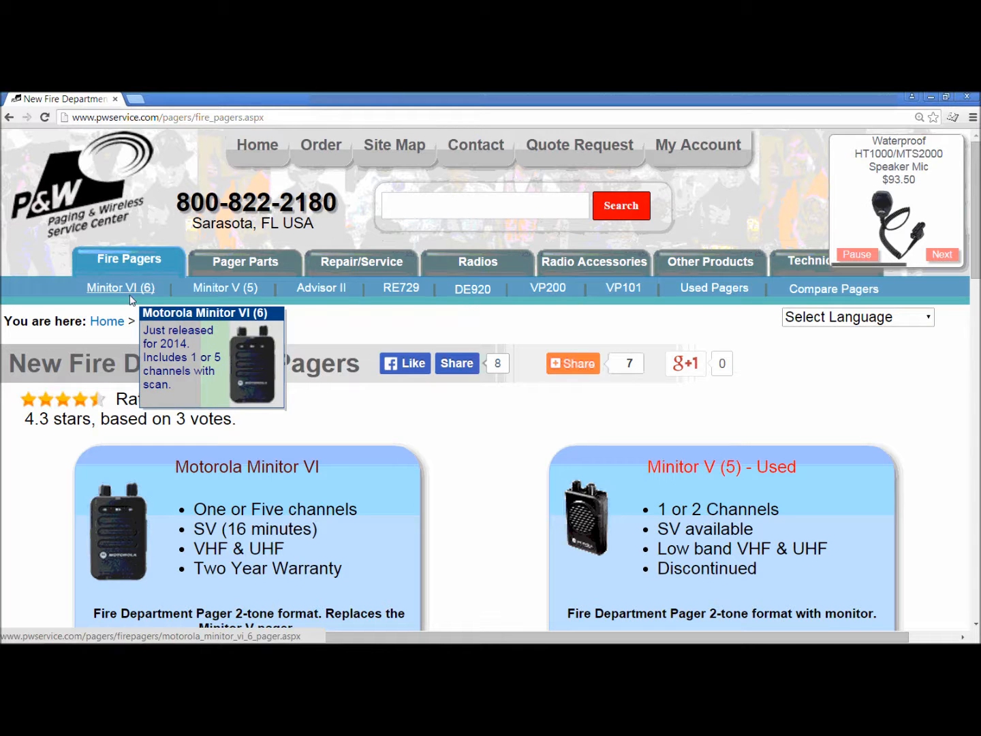
pyautogui.click(216, 477)
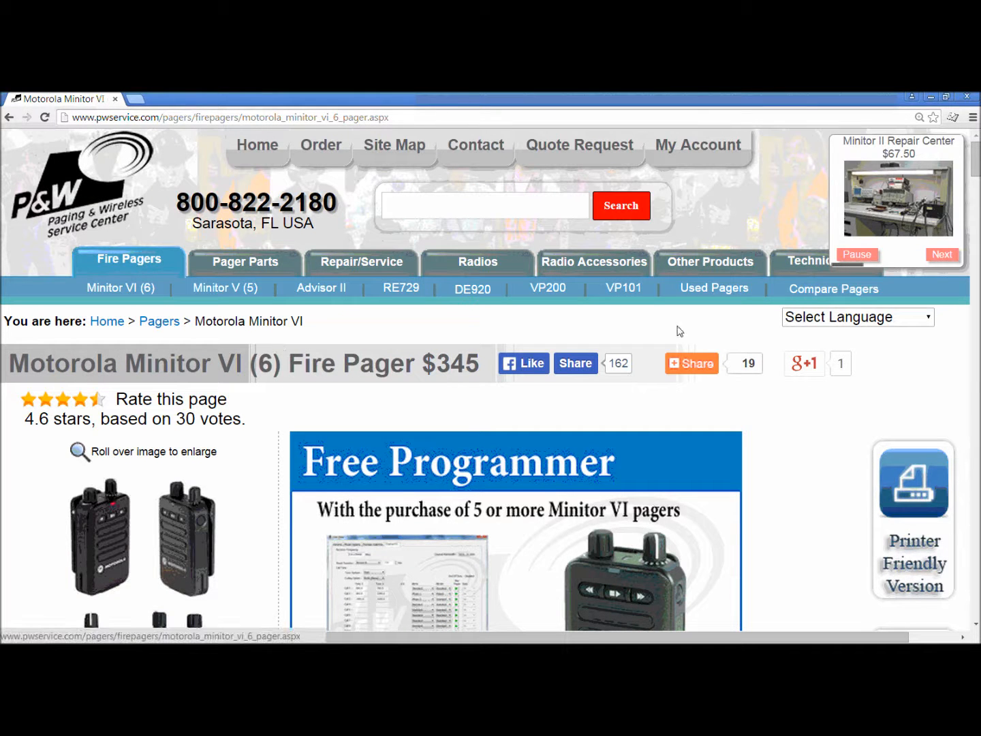
pyautogui.moveTo(976, 176); pyautogui.dragTo(976, 180)
pyautogui.scroll(-10, 491, 380)
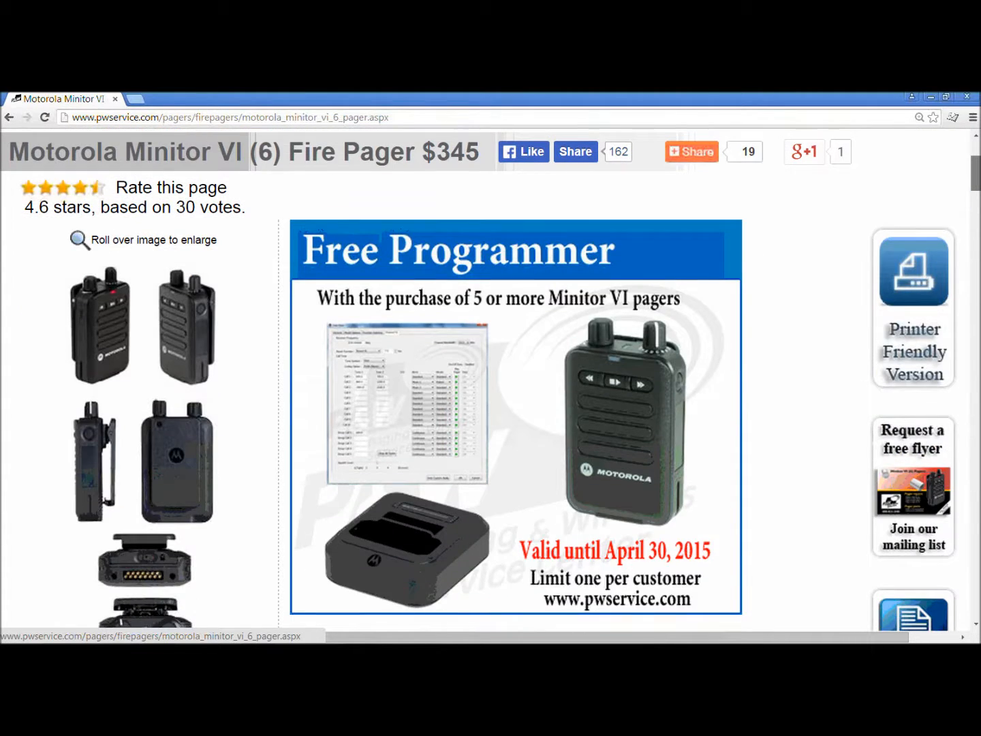
pyautogui.scroll(-15, 490, 379)
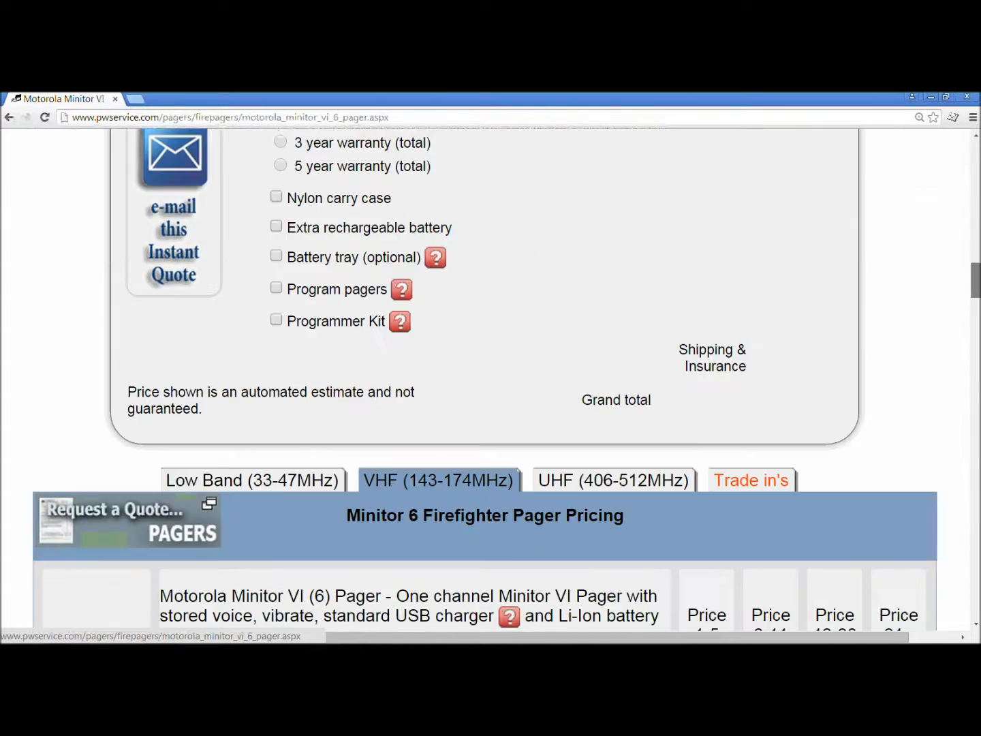
pyautogui.scroll(-4, 491, 380)
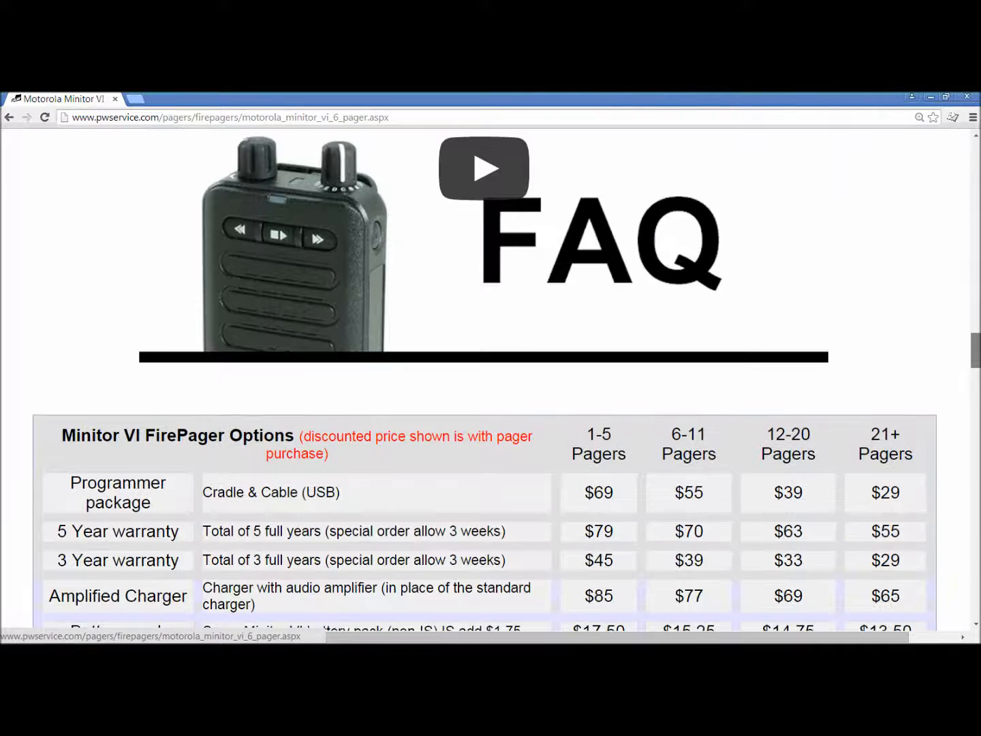
pyautogui.scroll(-10, 491, 379)
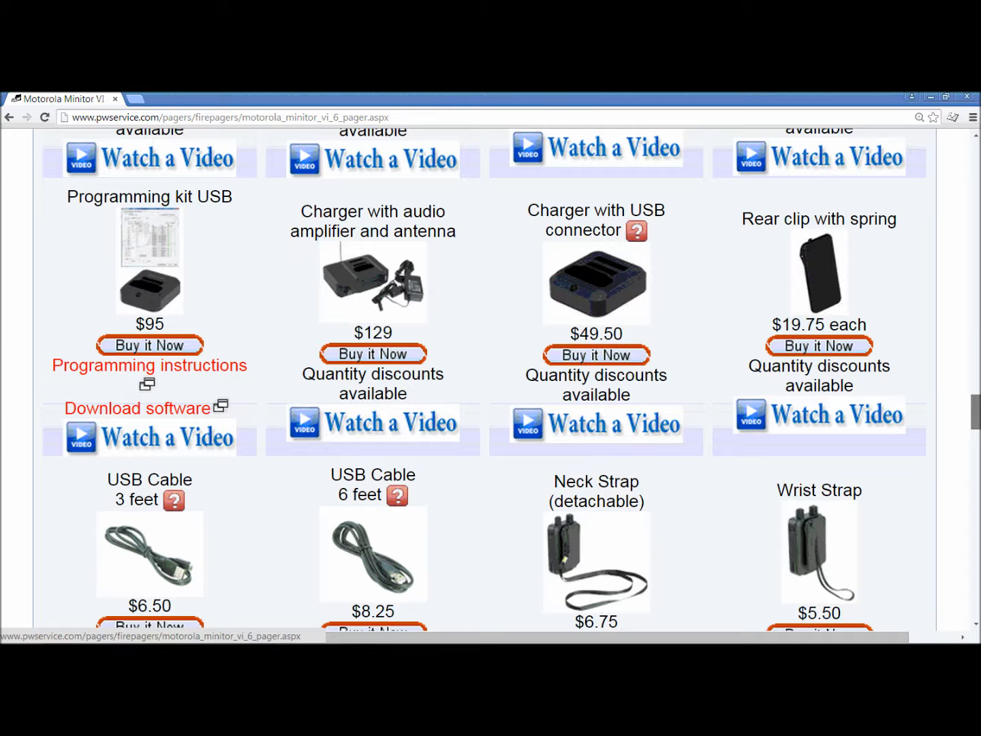
pyautogui.moveTo(978, 427); pyautogui.dragTo(978, 503)
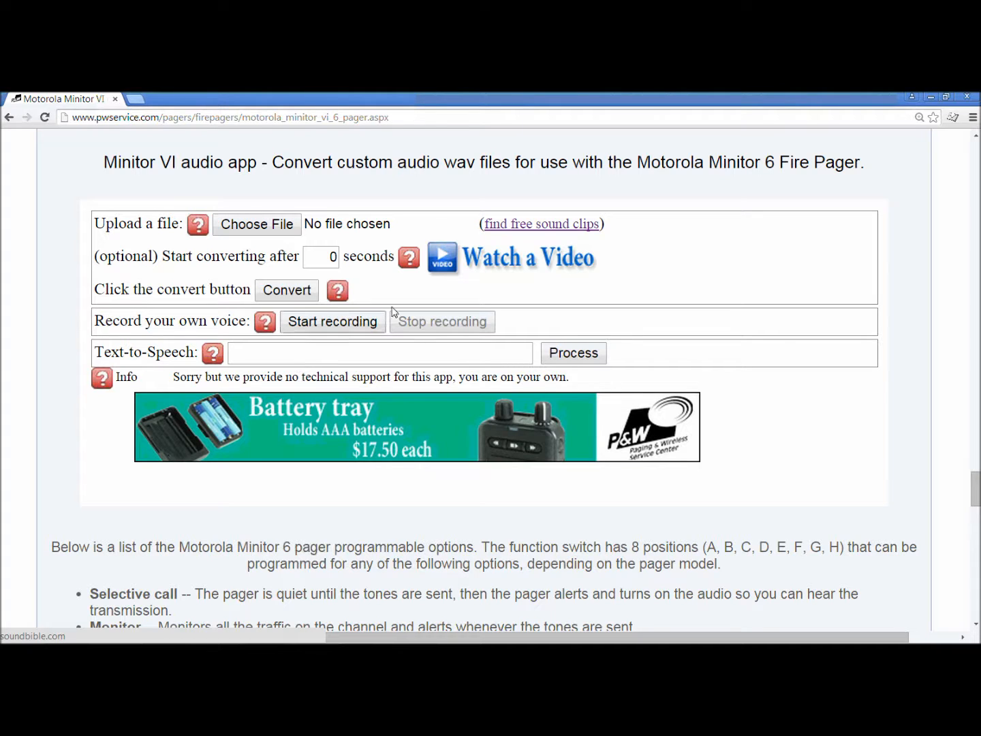
# Follow the free sound clips link to SoundBible, open the Railroad Crossing Bell alarm sound, stop its preview and download the MP3 version.
pyautogui.click(528, 228)
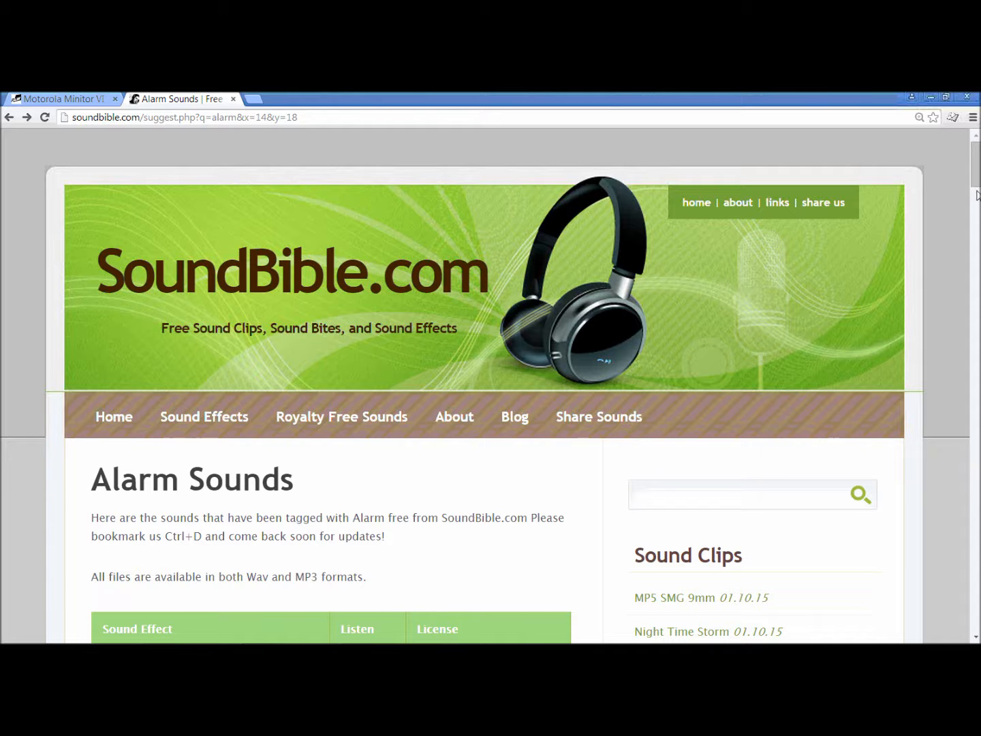
pyautogui.moveTo(977, 192); pyautogui.dragTo(975, 229)
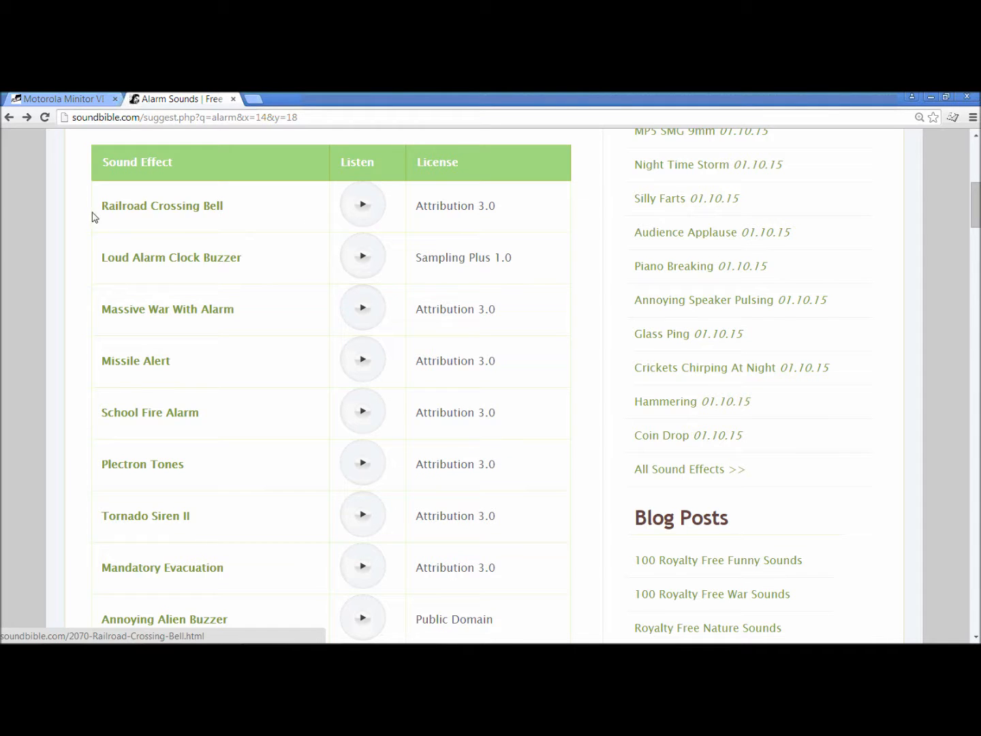
pyautogui.click(158, 214)
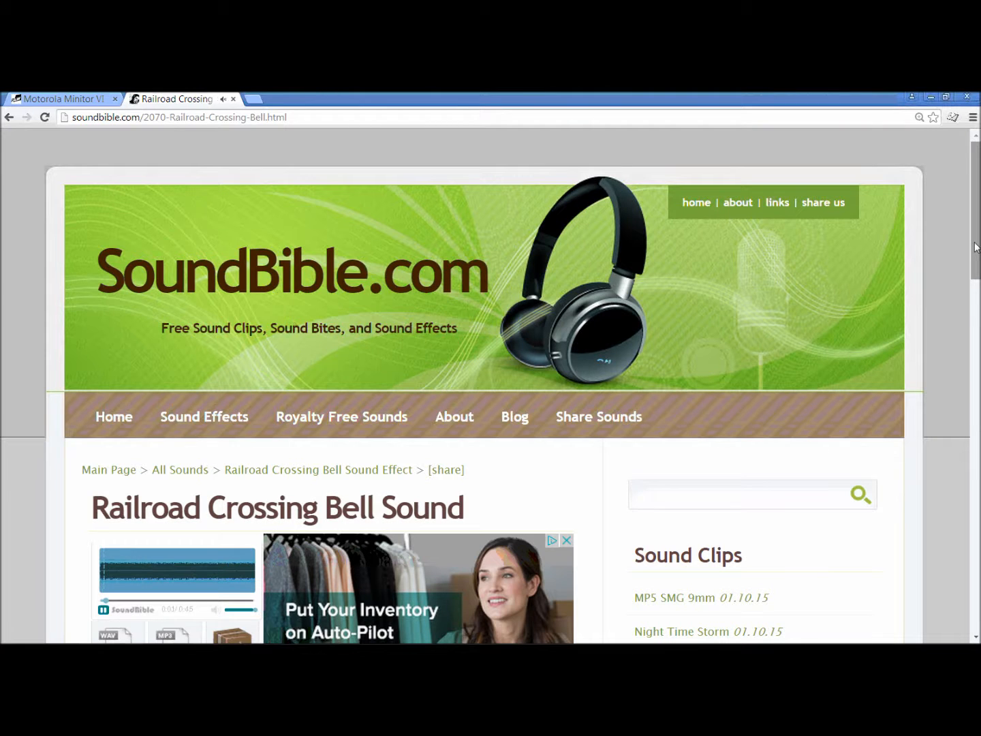
pyautogui.scroll(-3, 490, 385)
pyautogui.scroll(-2, 105, 419)
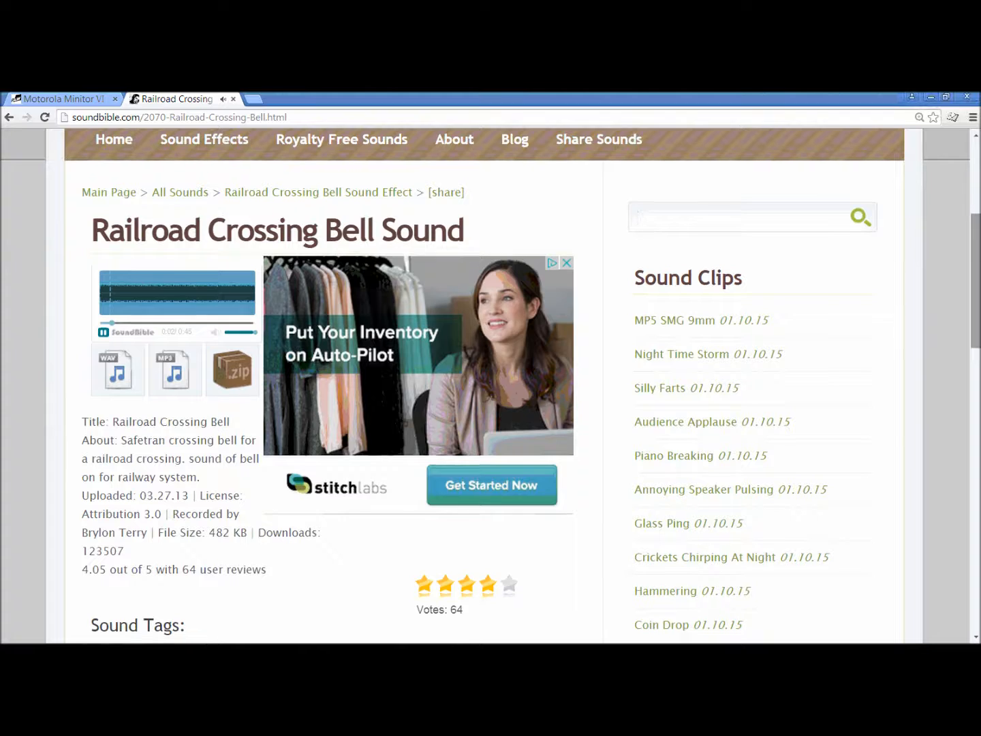
pyautogui.click(104, 334)
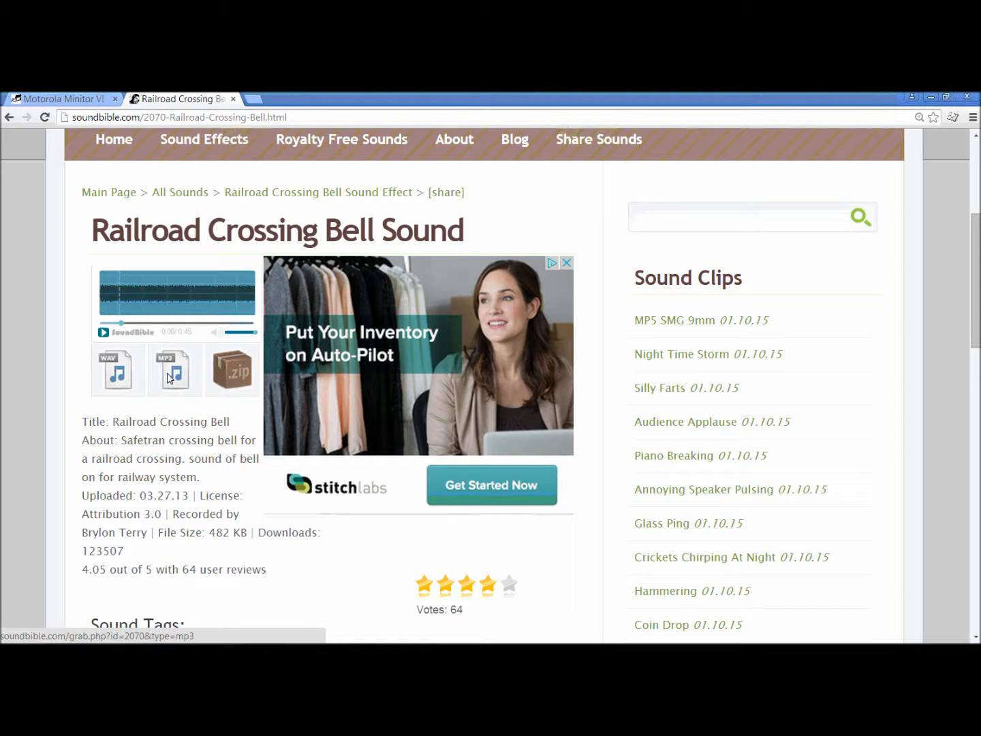
pyautogui.click(170, 379)
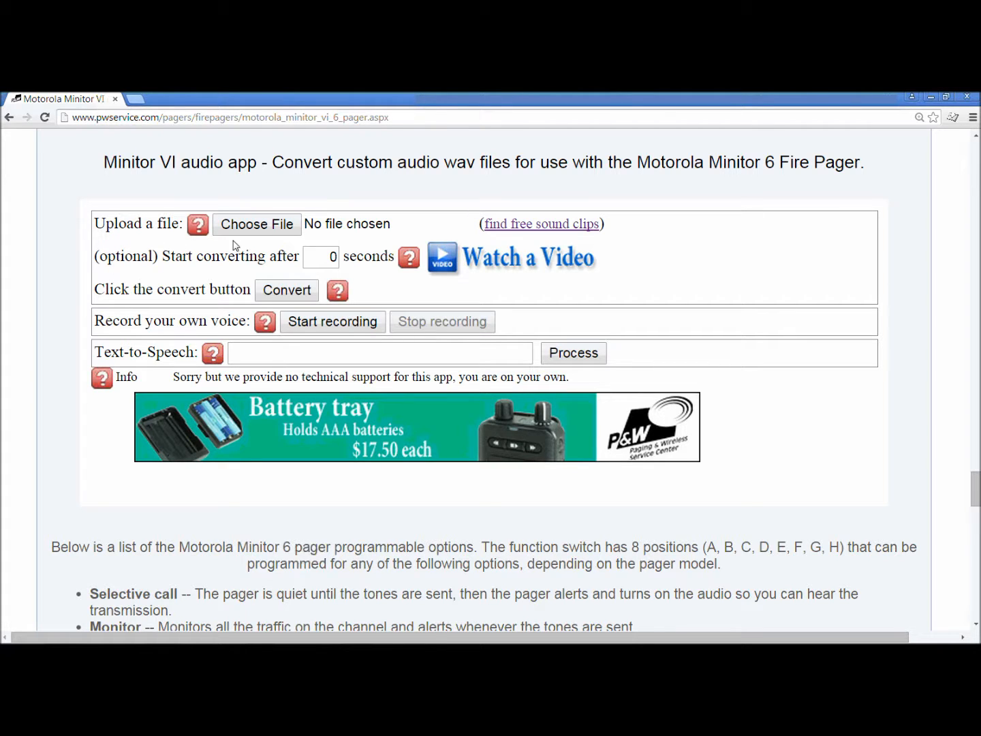
# Upload the downloaded railroad crossing bell MP3 to the Minitor VI audio app and convert it starting after 0 seconds.
pyautogui.click(269, 232)
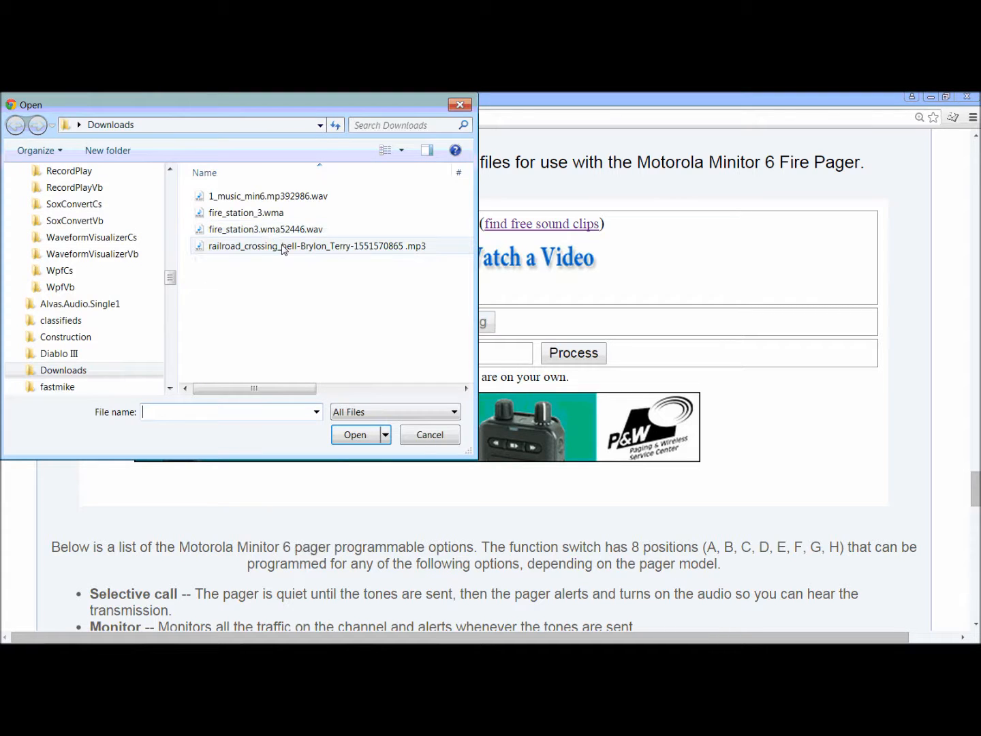
pyautogui.click(283, 247)
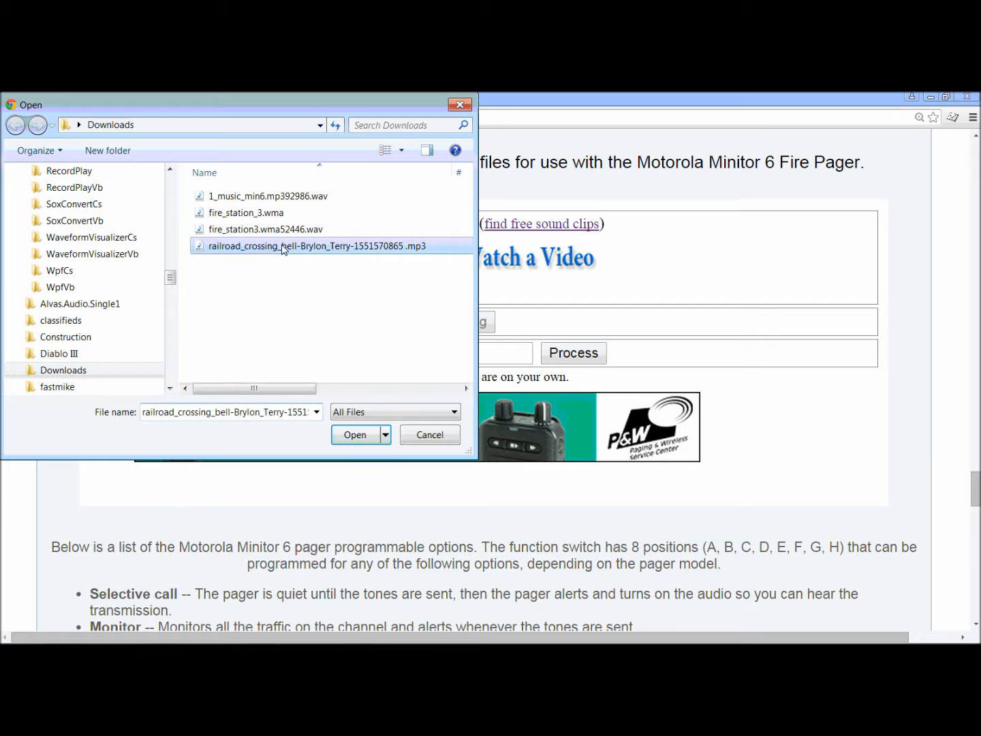
pyautogui.click(360, 440)
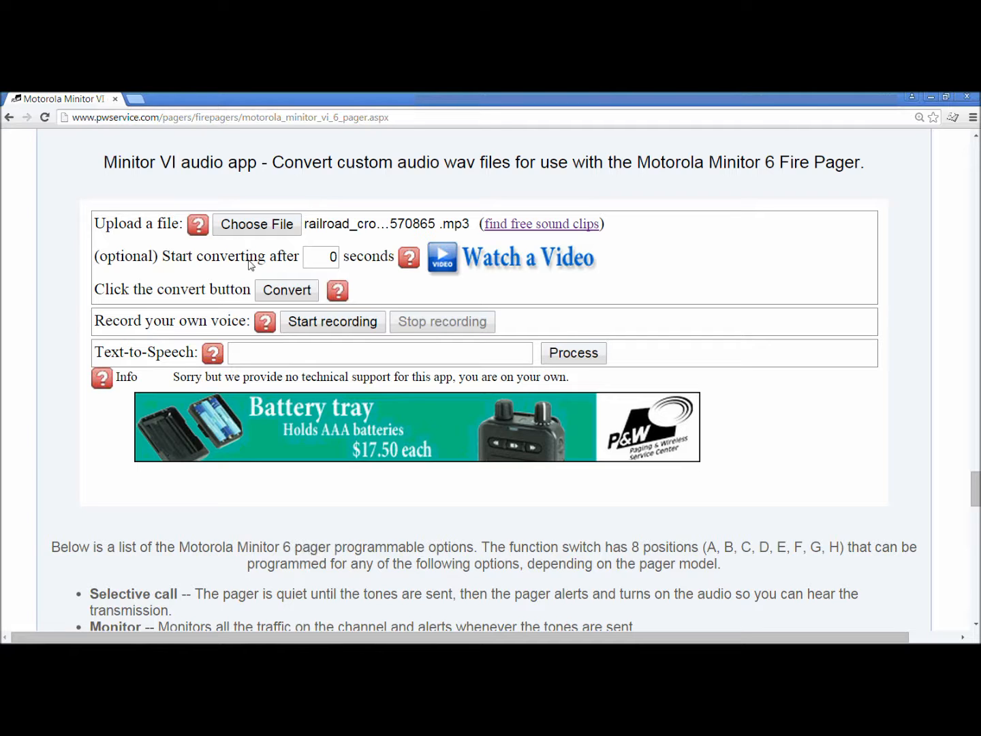
pyautogui.click(309, 261)
pyautogui.click(287, 292)
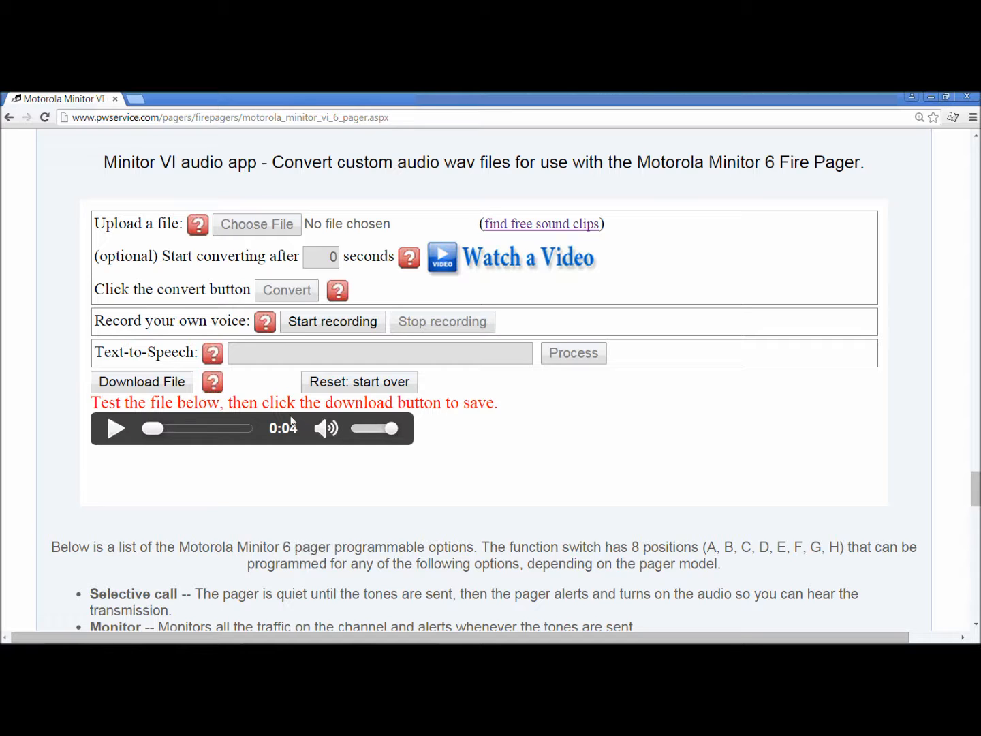
# Play the converted sound clip, download it as a WAV file, and reset the converter.
pyautogui.click(114, 429)
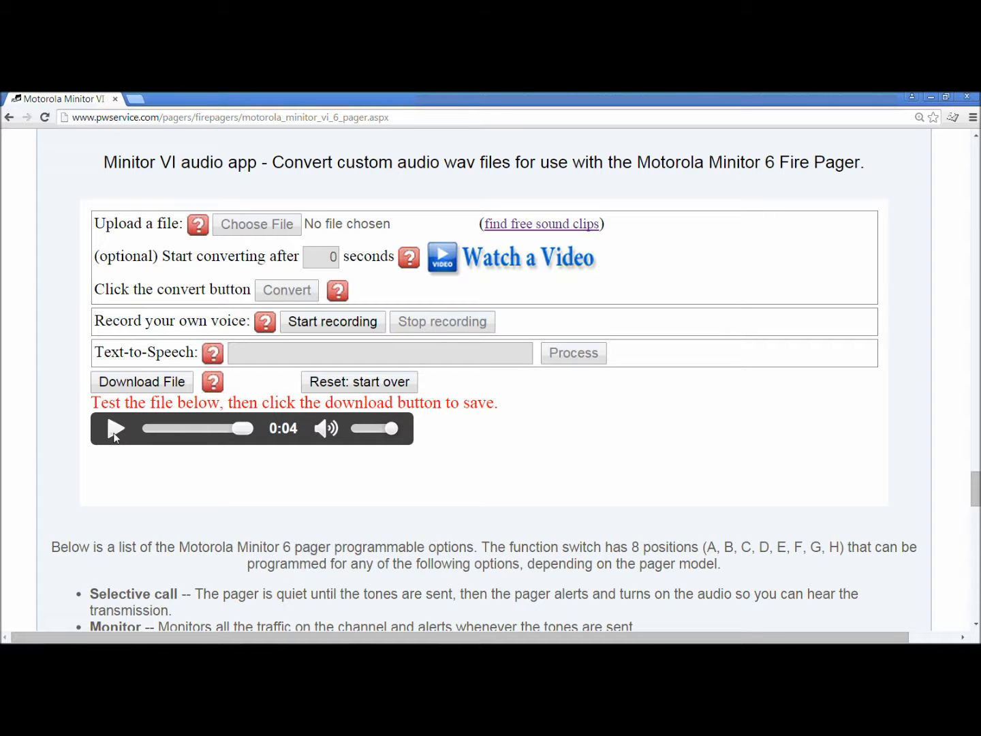
pyautogui.click(171, 384)
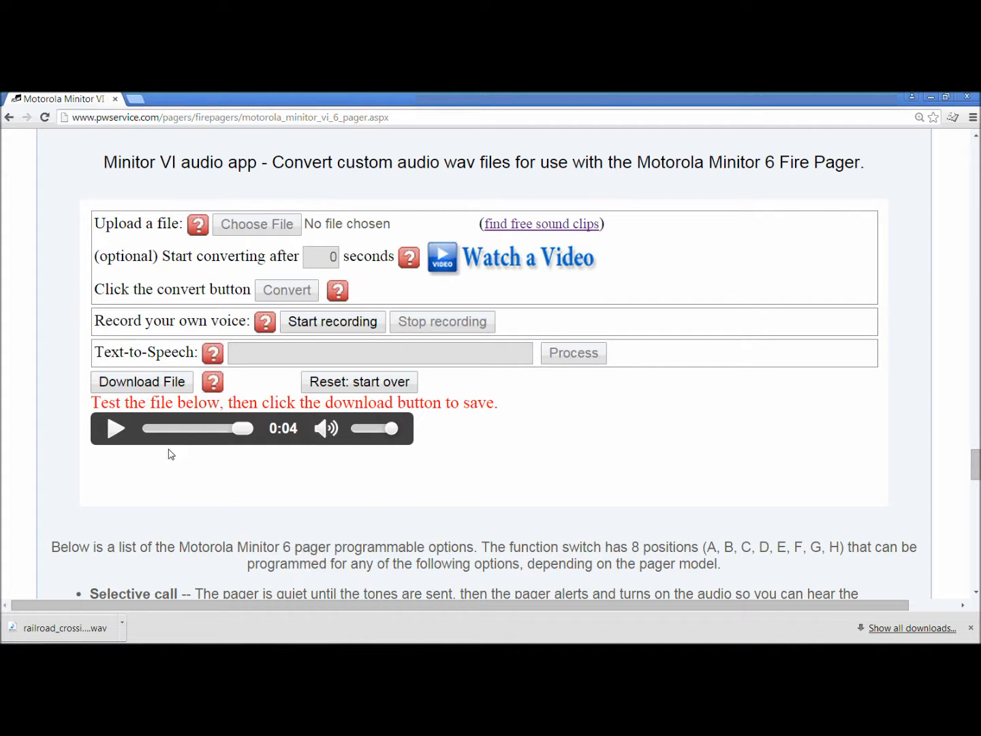
pyautogui.click(381, 387)
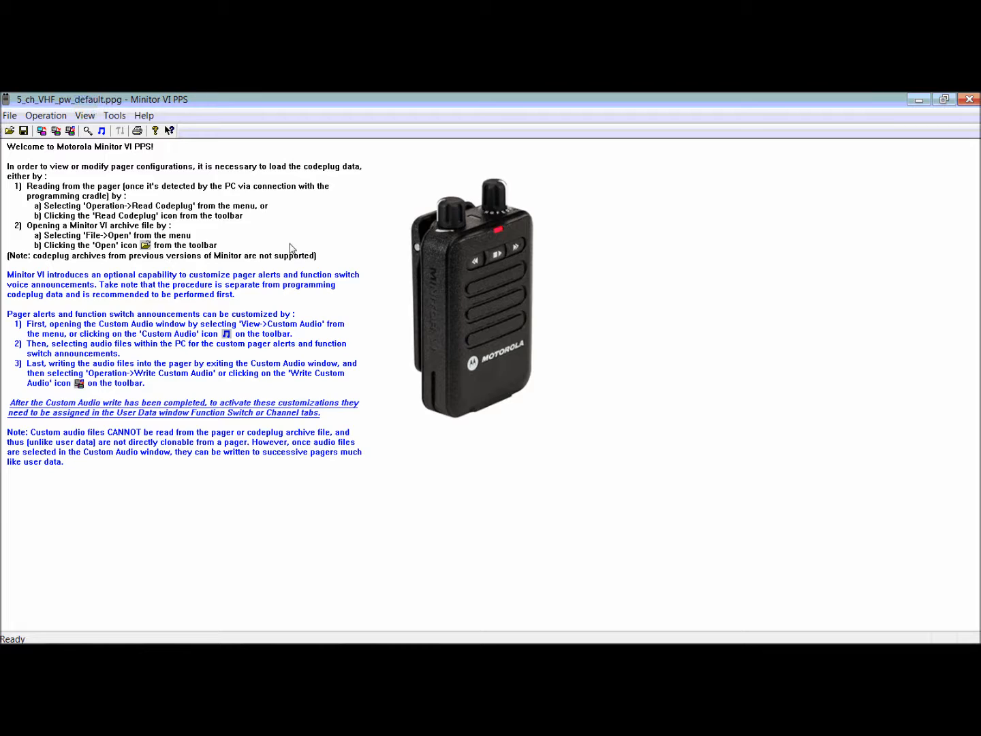
# In Minitor VI PPS, assign the converted railroad crossing bell WAV to Alert 1 in Custom Audio, play it, and accept the settings.
pyautogui.click(87, 119)
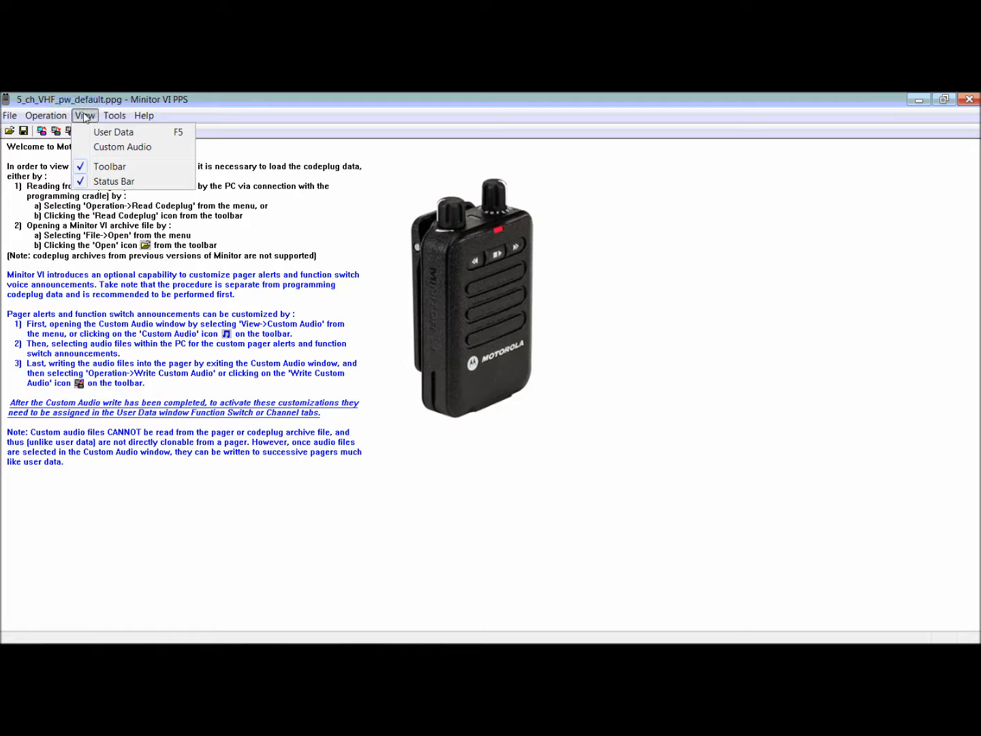
pyautogui.click(121, 149)
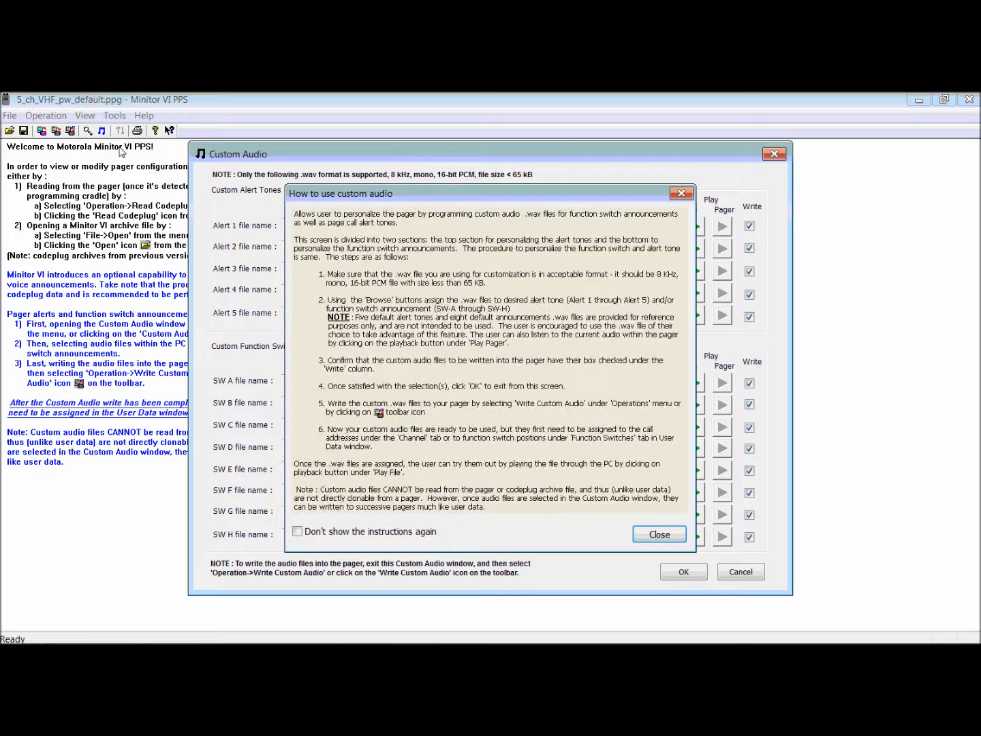
pyautogui.click(681, 194)
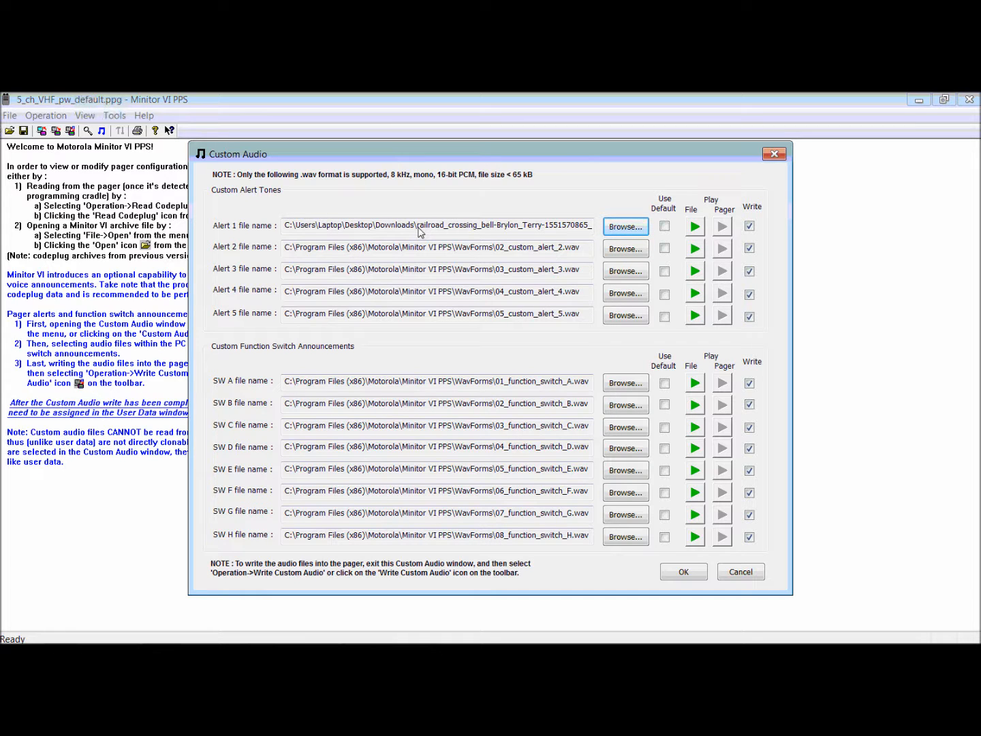
pyautogui.click(696, 227)
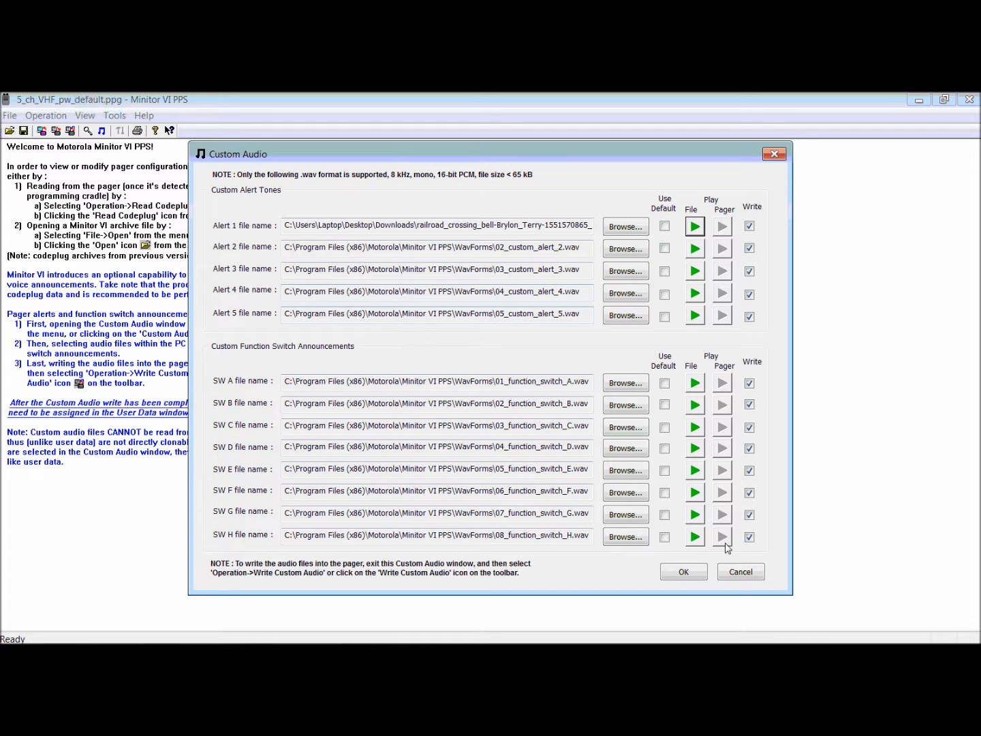
pyautogui.click(684, 573)
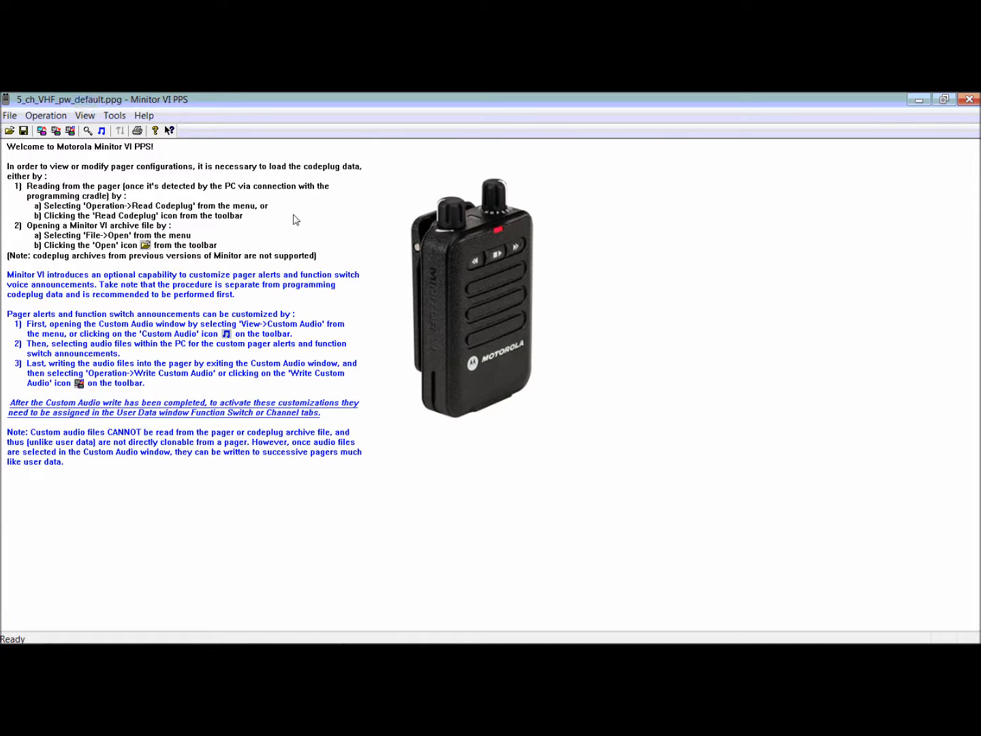
# Open the user data for Channel F1 and set the Call 1 alert to Custom Alert 1.
pyautogui.click(82, 117)
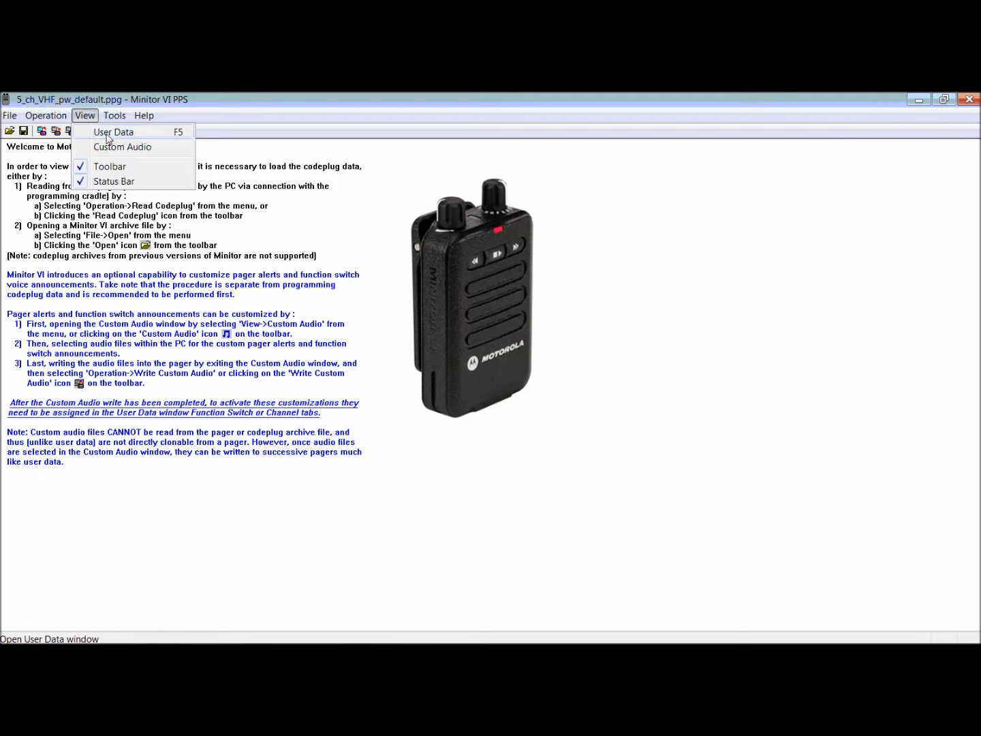
pyautogui.click(107, 134)
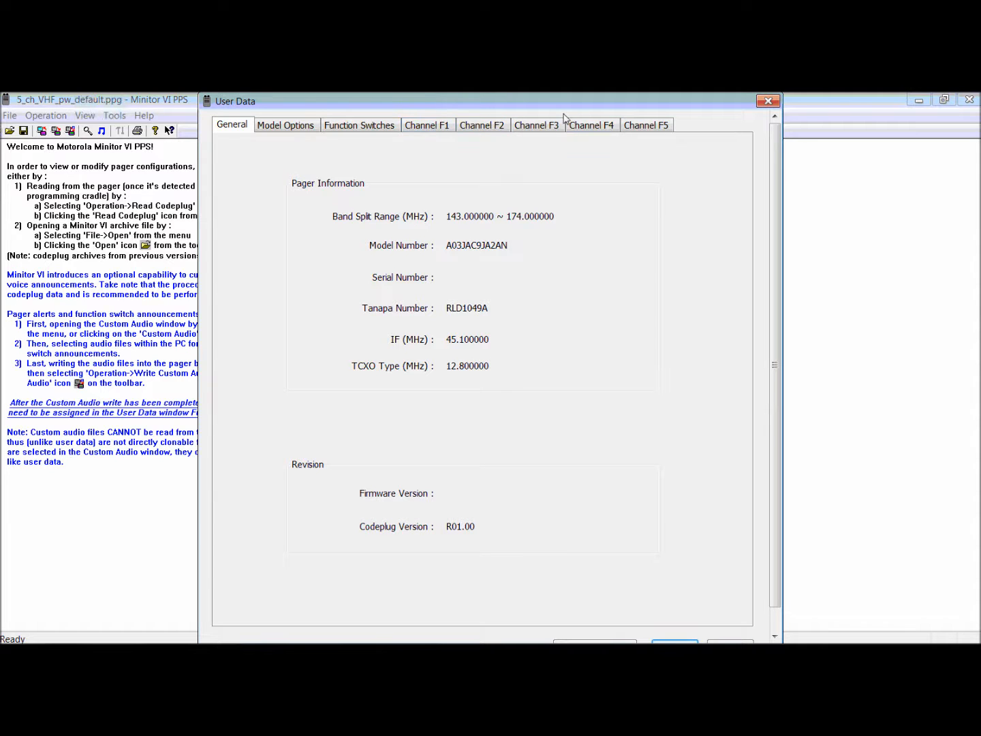
pyautogui.click(428, 127)
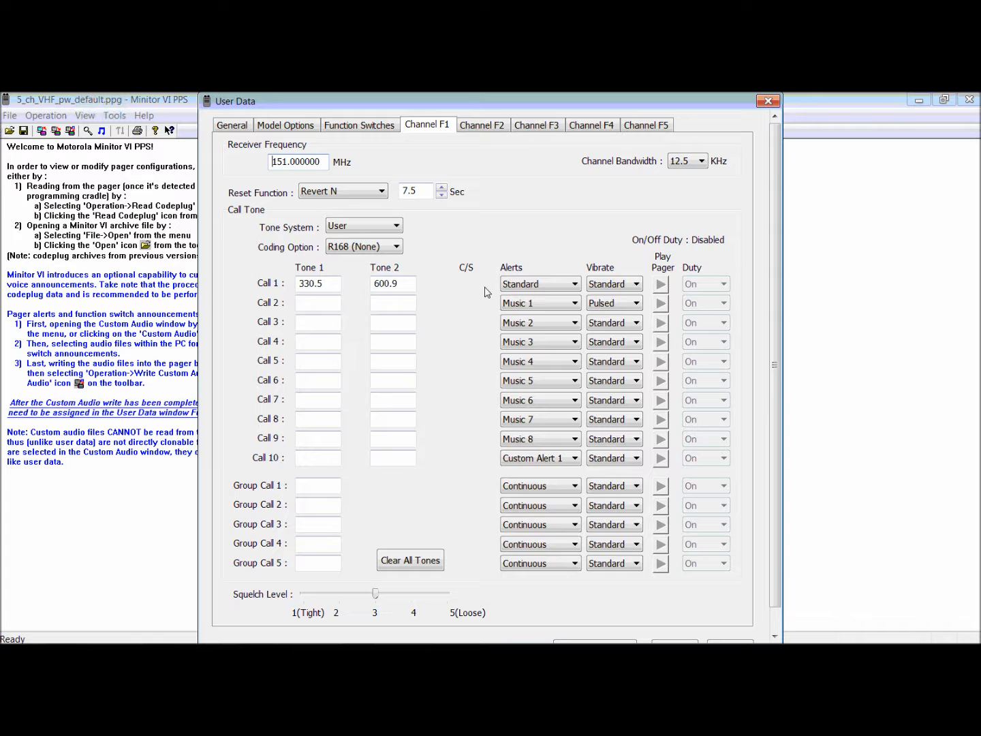
pyautogui.click(517, 285)
pyautogui.click(546, 285)
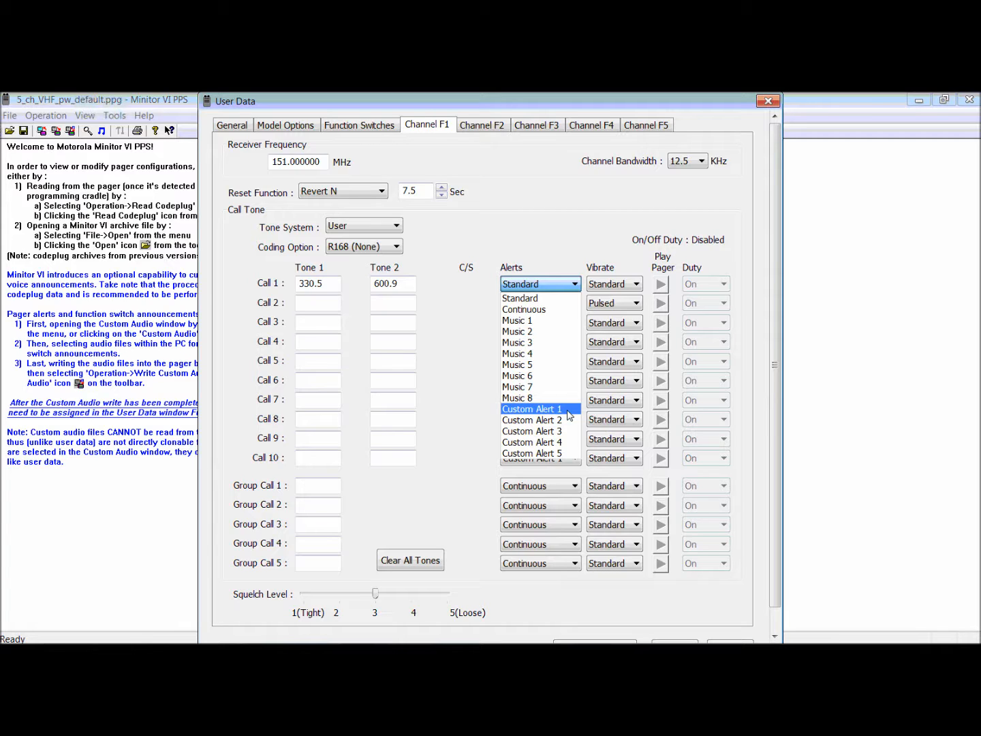
pyautogui.click(570, 415)
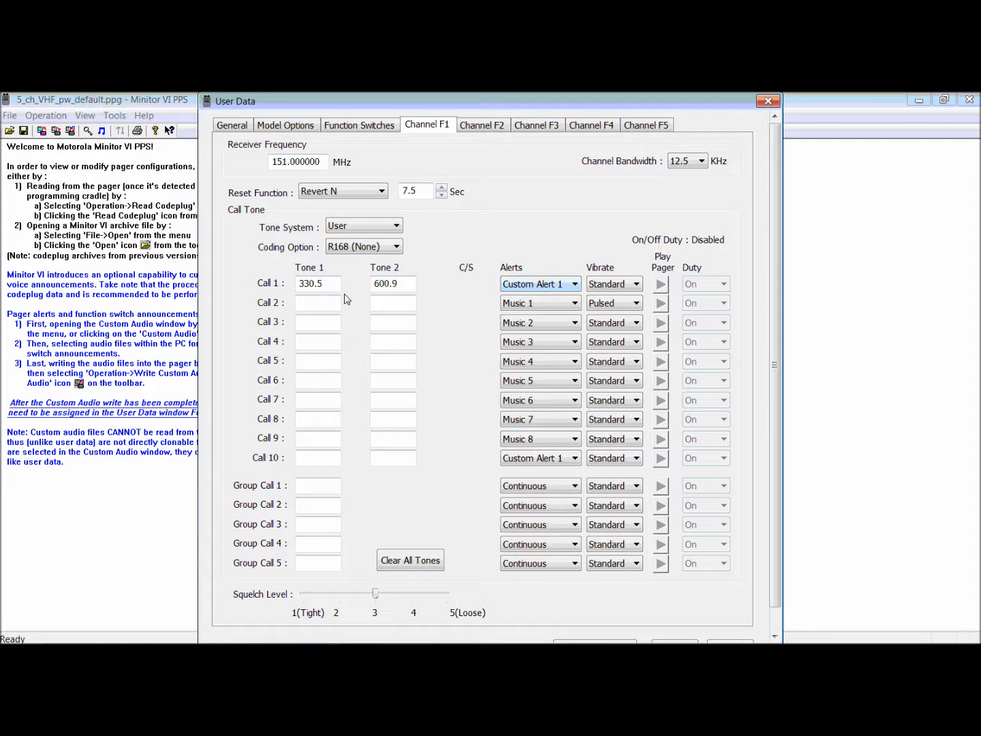
# Give Call 2 on Channel F1 tones of 800 and 900 and set its alert to Custom Alert 2.
pyautogui.click(322, 307)
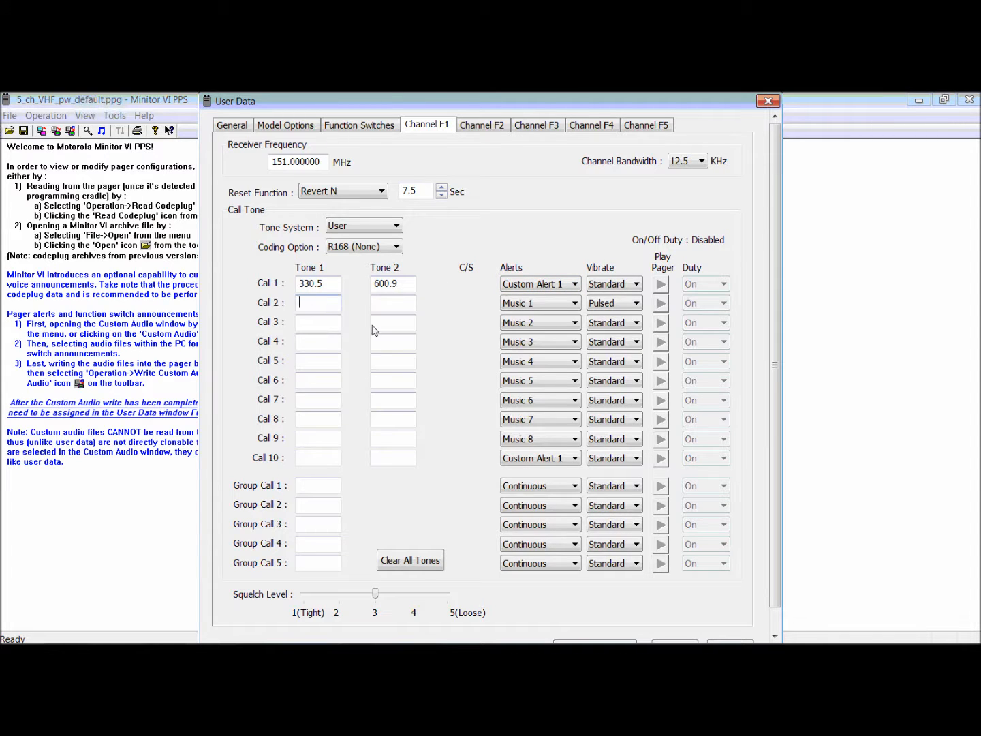
pyautogui.write('800')
pyautogui.press('Tab')
pyautogui.write('900')
pyautogui.click(545, 304)
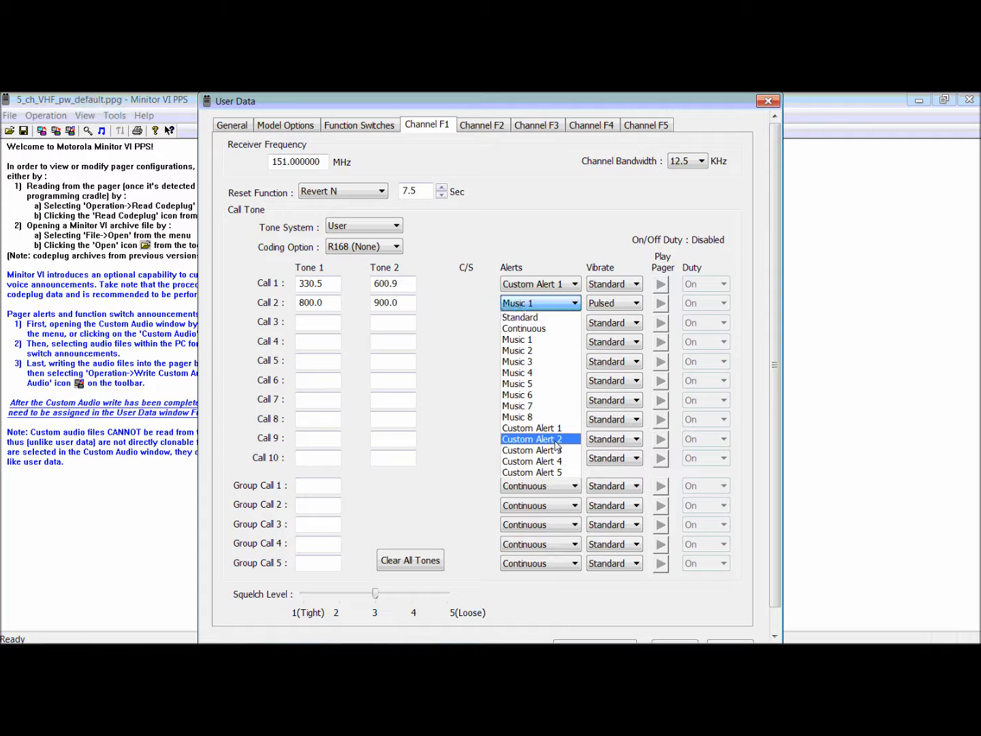
pyautogui.click(555, 439)
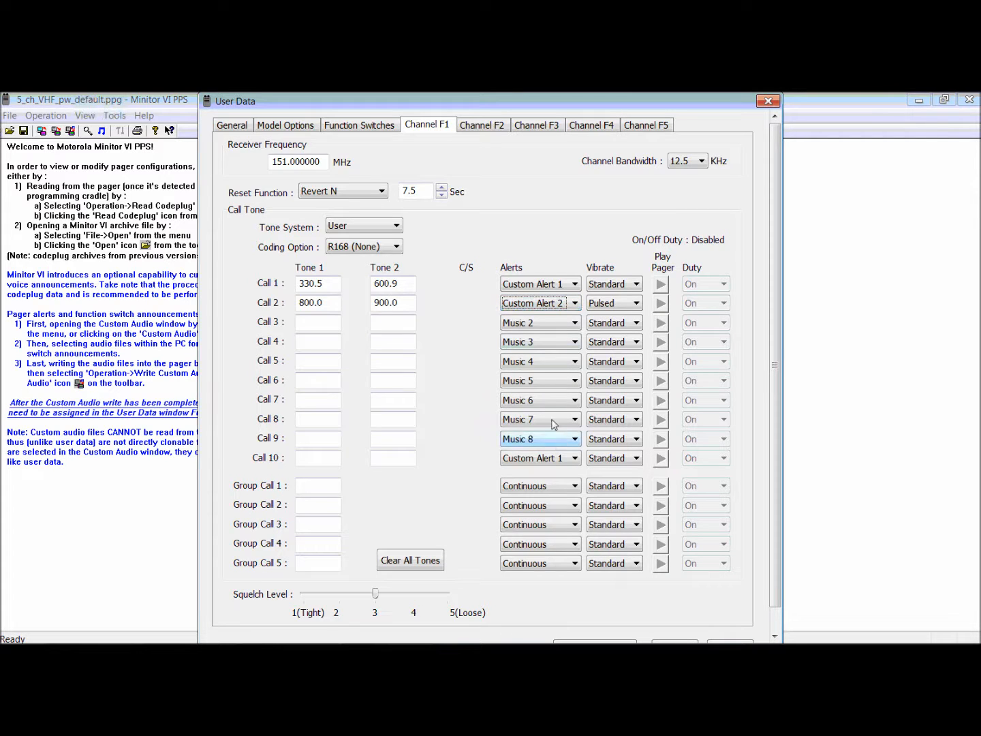
# Examine the alert choices offered for Call 3 and Group Call 1 on Channel F1.
pyautogui.click(573, 325)
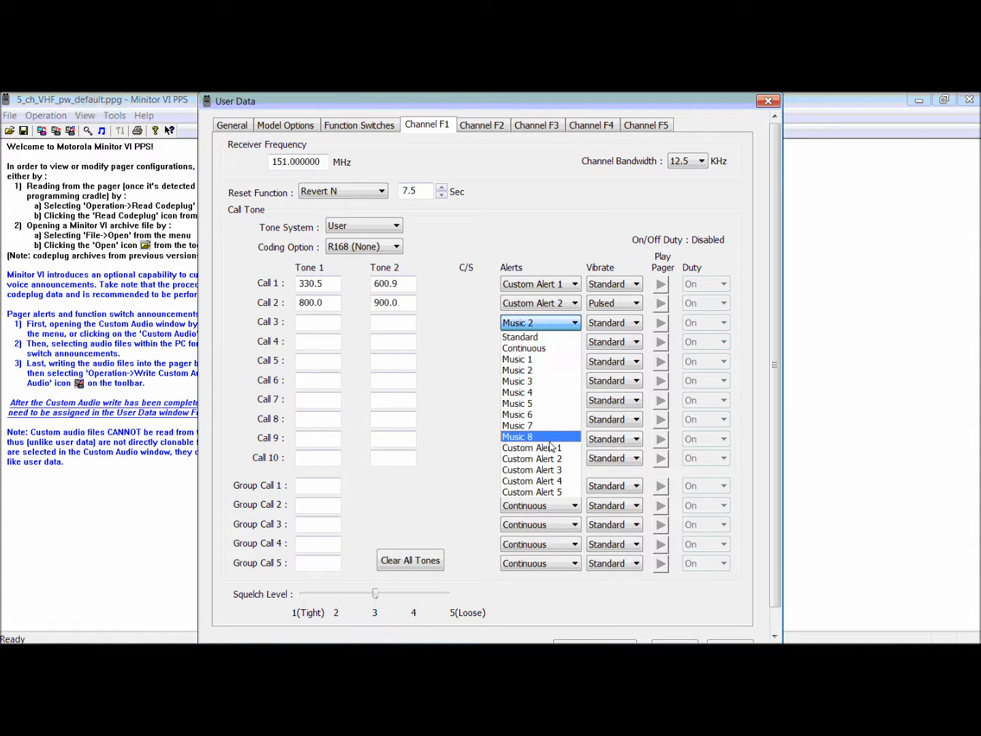
pyautogui.click(456, 418)
pyautogui.click(317, 487)
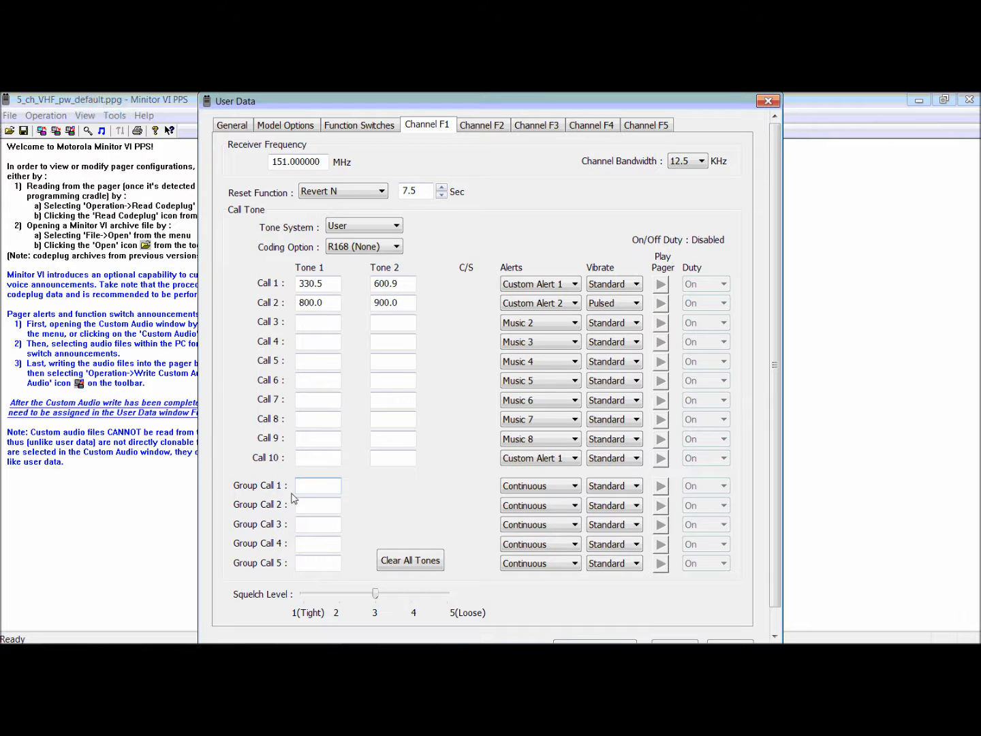
pyautogui.click(570, 487)
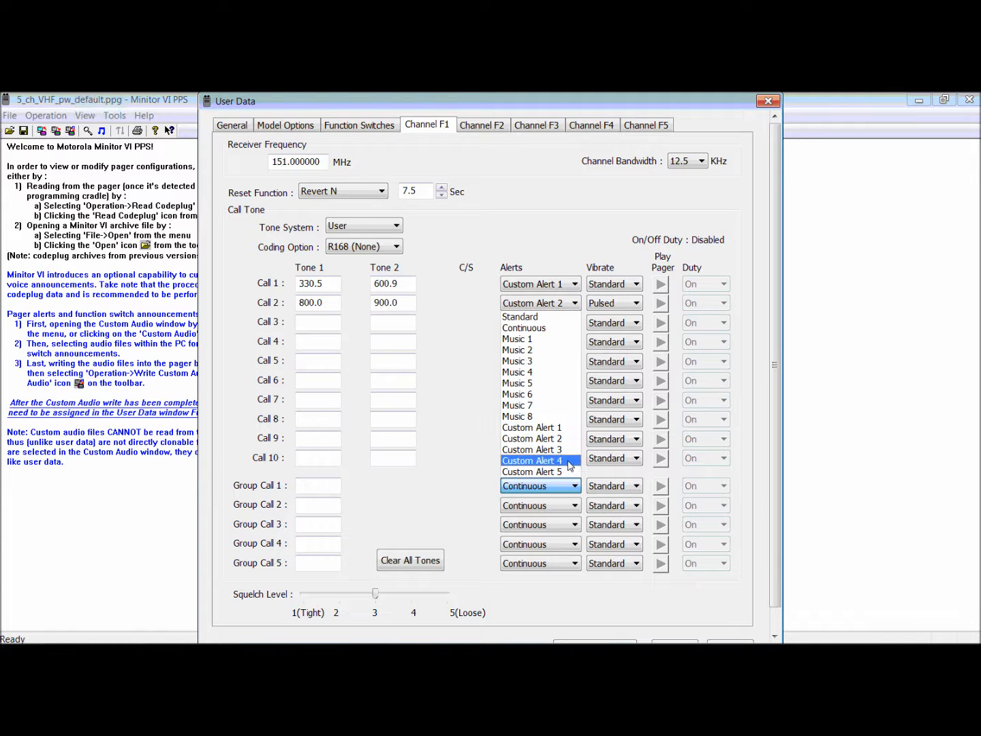
pyautogui.click(481, 445)
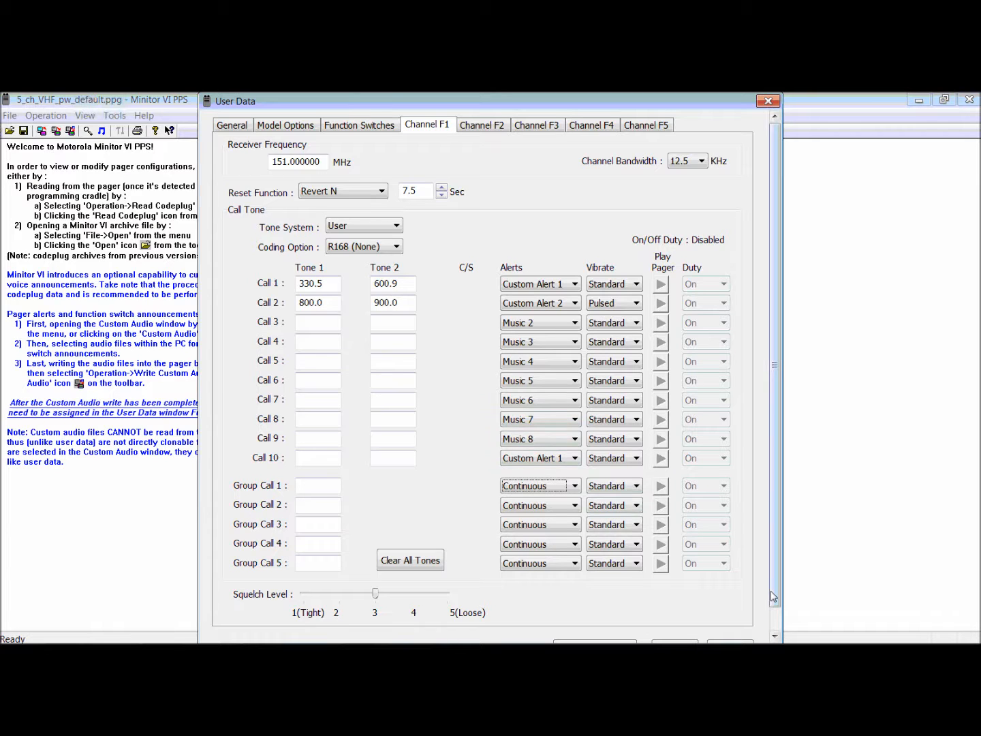
# Accept the user data settings and bring up the pager operations.
pyautogui.click(777, 615)
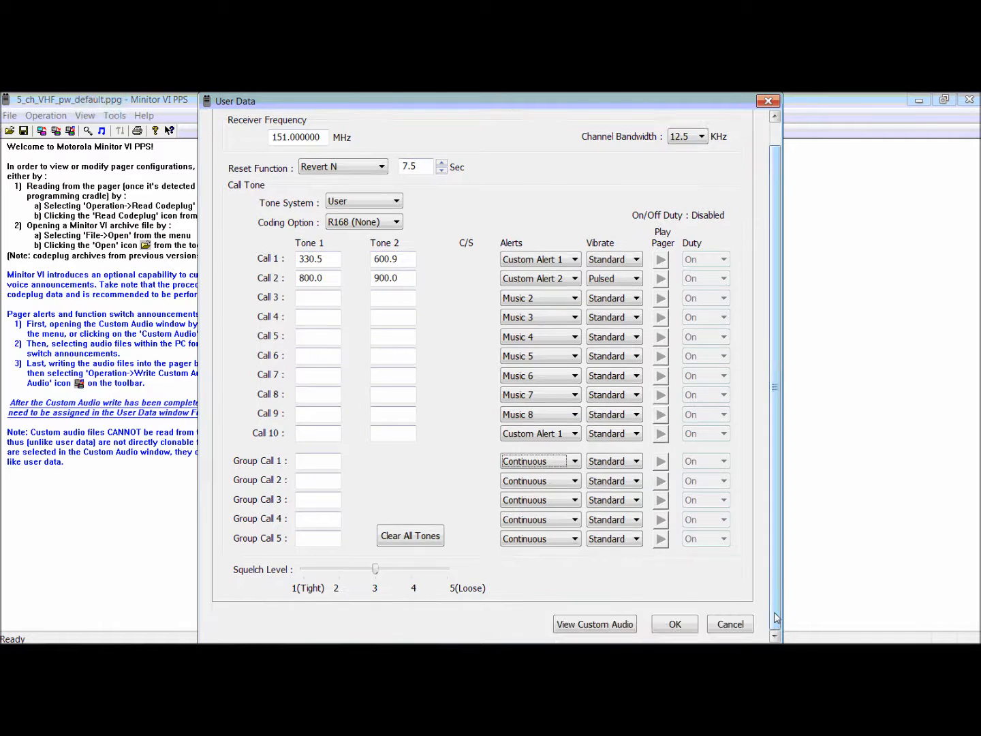
pyautogui.click(675, 624)
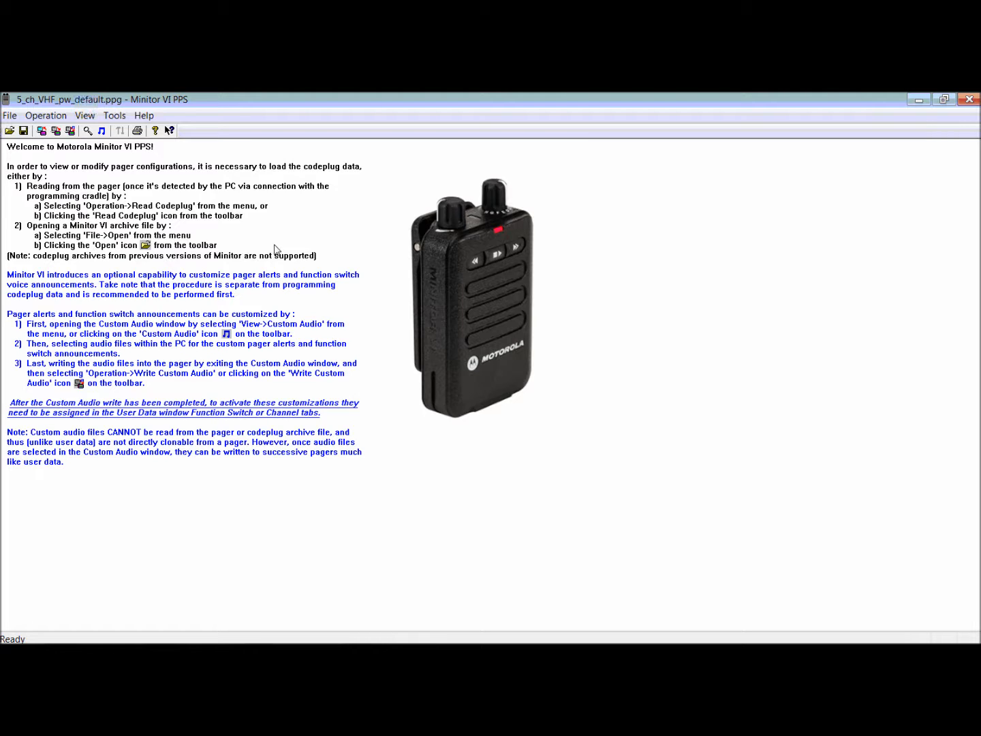
pyautogui.click(46, 118)
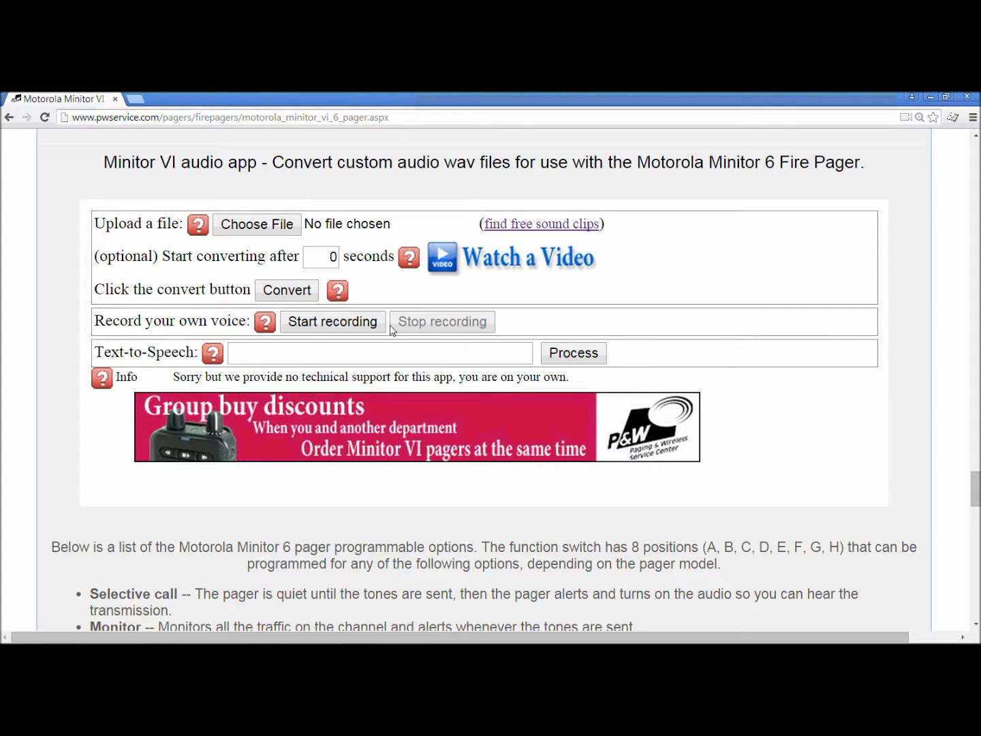
# In the browser's Minitor VI audio app, record a voice announcement, play it back and download the recorded file.
pyautogui.click(332, 323)
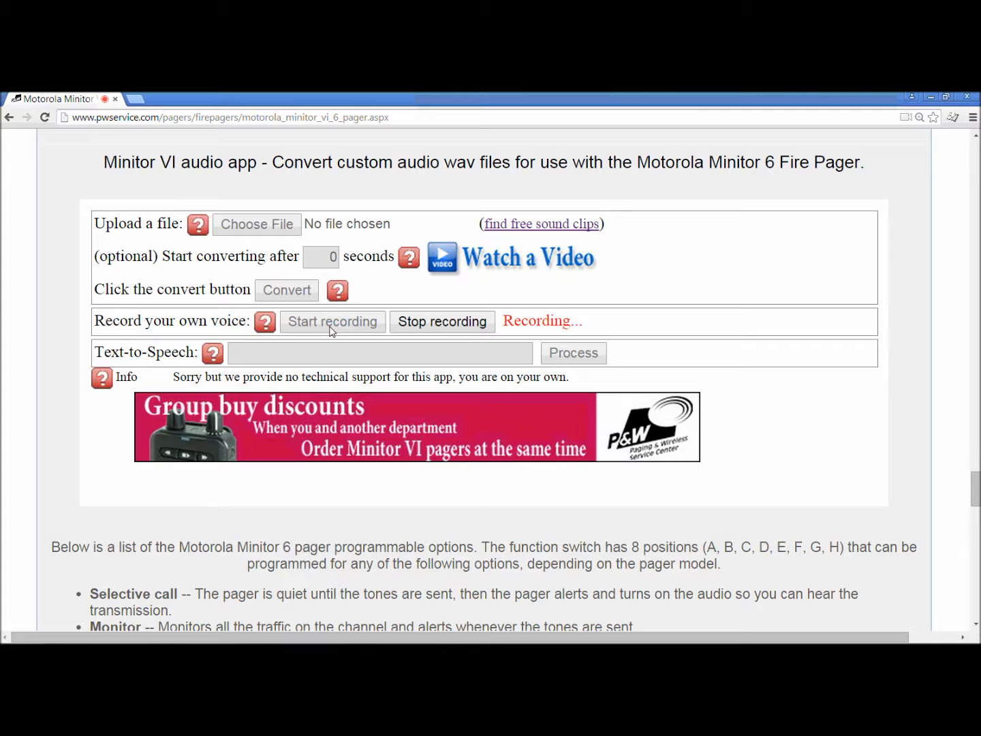
pyautogui.click(415, 329)
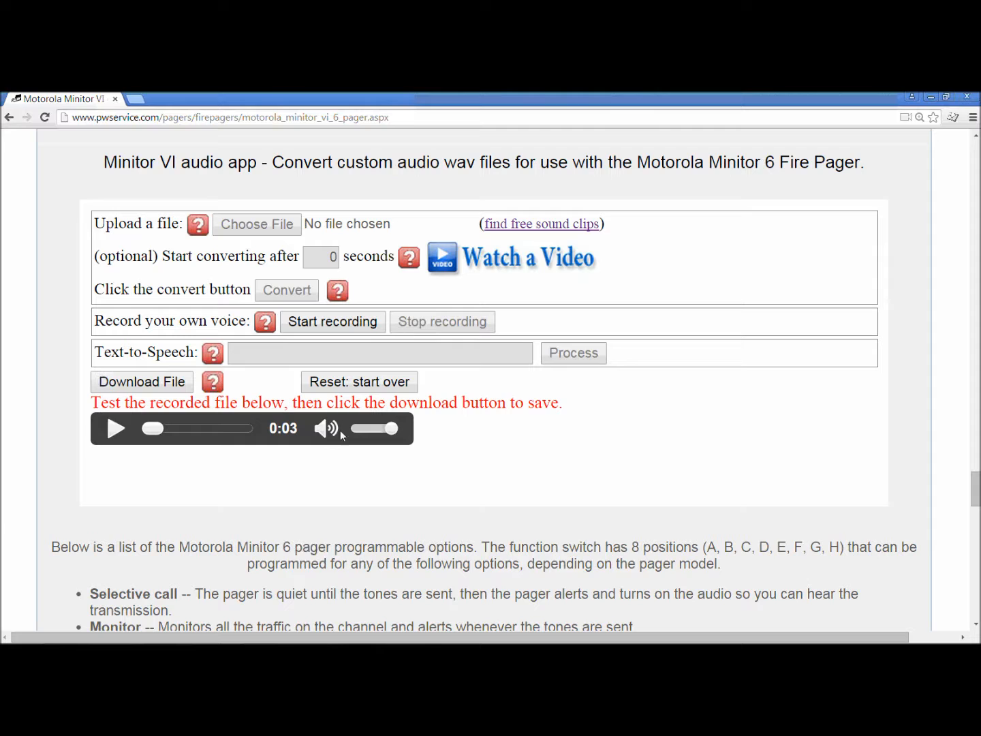
pyautogui.click(114, 431)
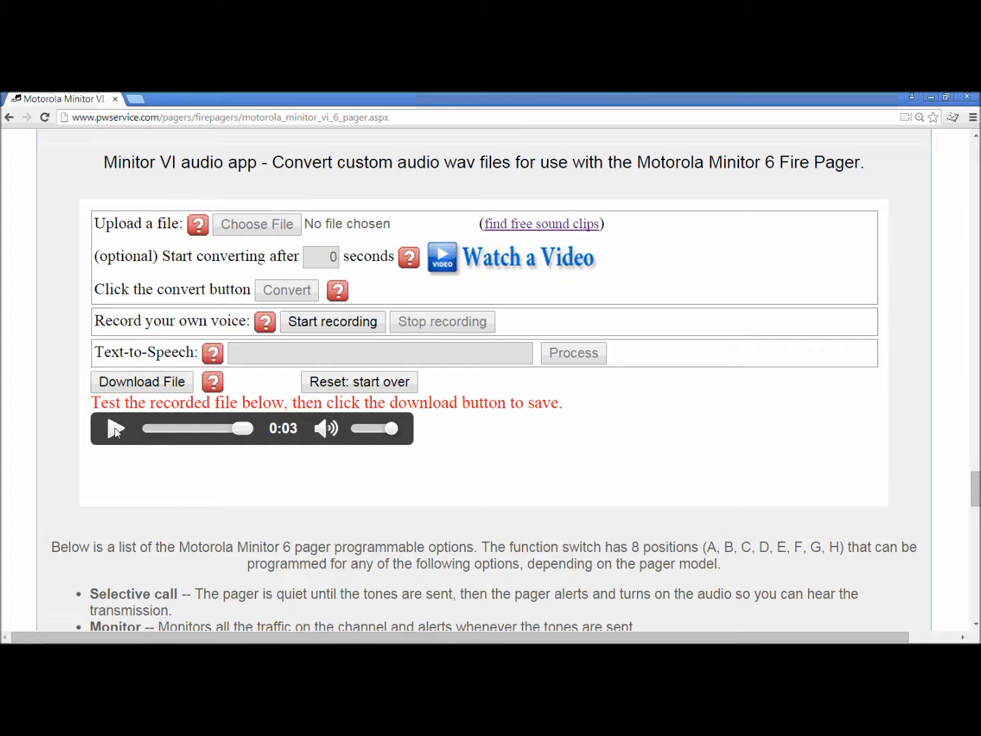
pyautogui.click(156, 390)
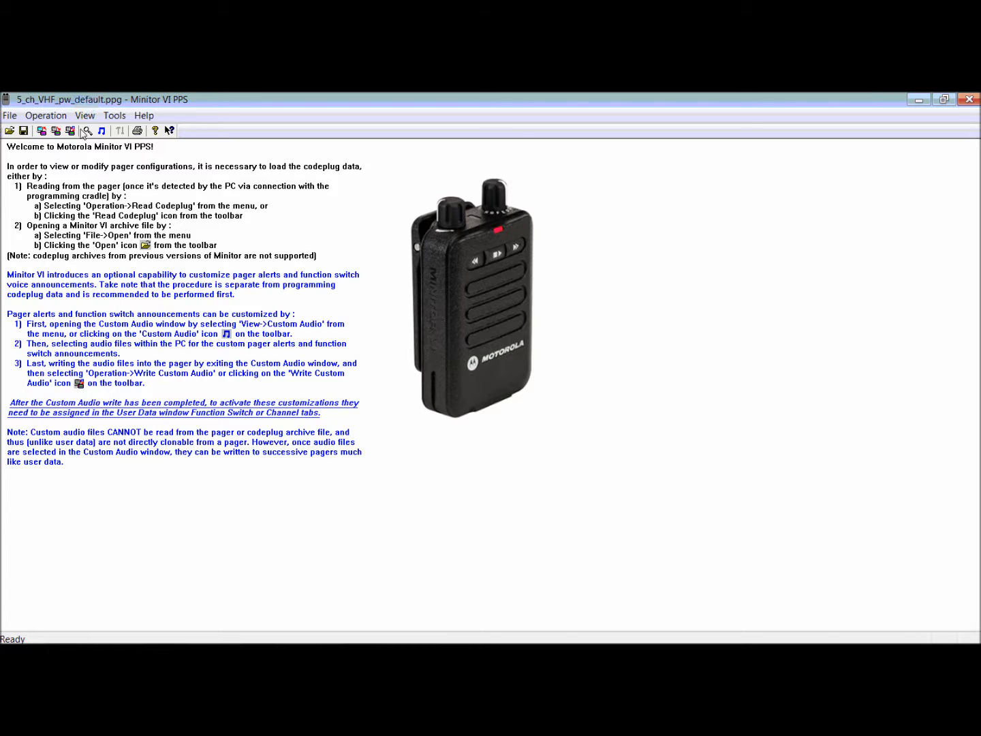
# In Minitor VI PPS, assign recording_29341.wav to SW A in Custom Audio, play it, keep it marked for writing, and accept.
pyautogui.click(85, 116)
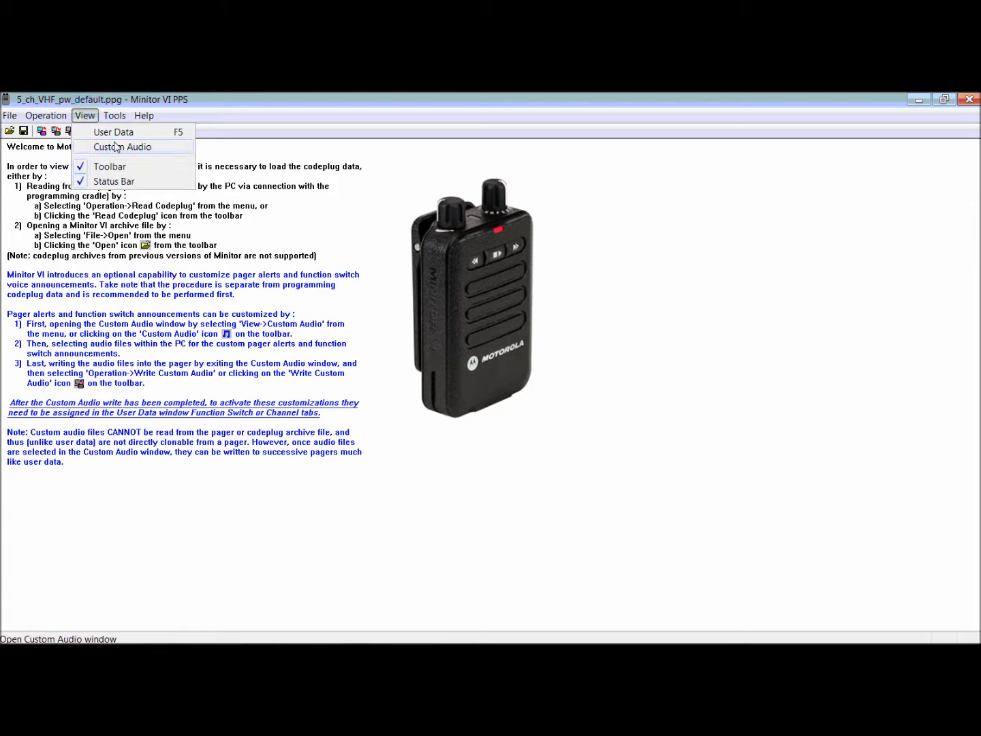
pyautogui.click(116, 146)
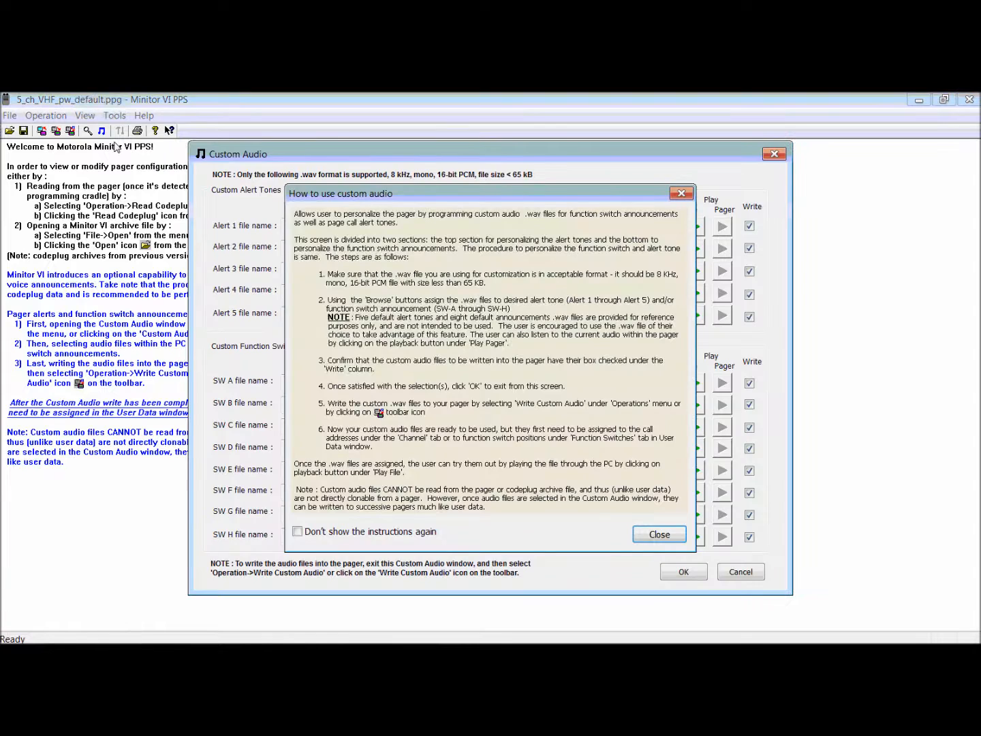
pyautogui.click(681, 193)
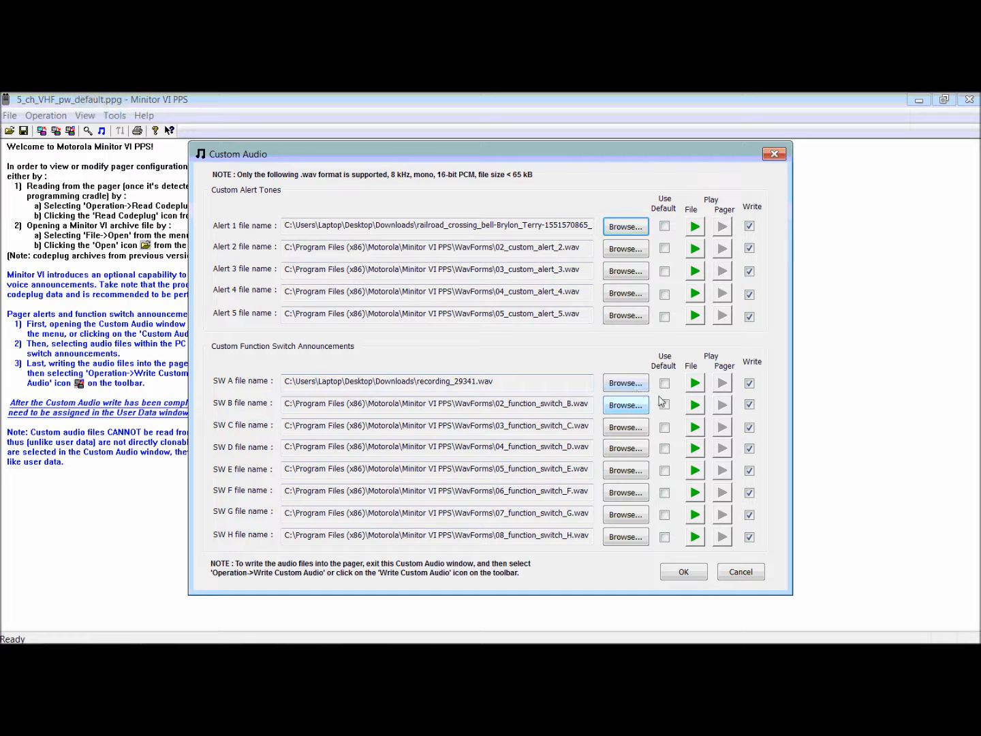
pyautogui.click(696, 384)
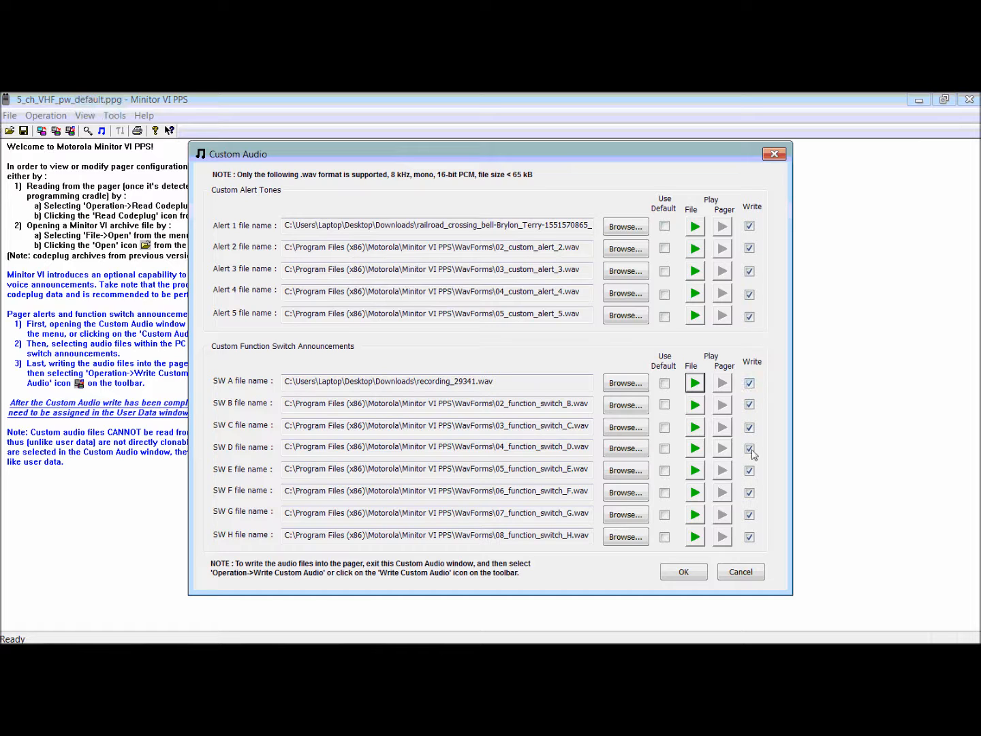
pyautogui.click(750, 384)
pyautogui.click(750, 383)
pyautogui.click(702, 578)
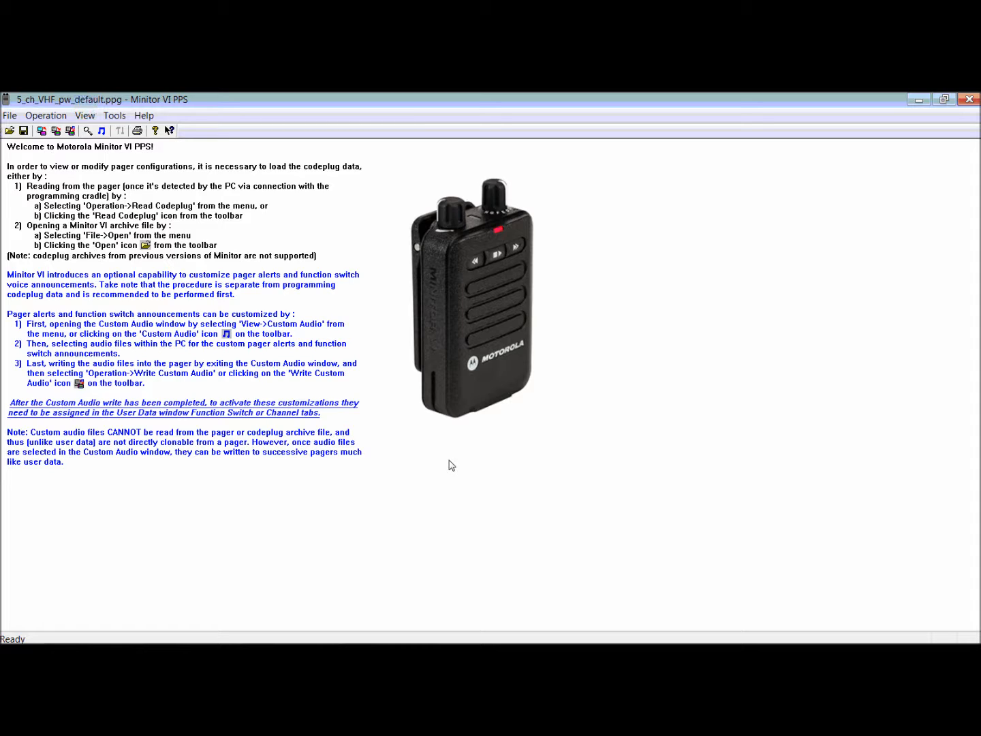
# Open the function switch settings in the user data and set the SW-A announcement to Custom SW-A.
pyautogui.click(85, 115)
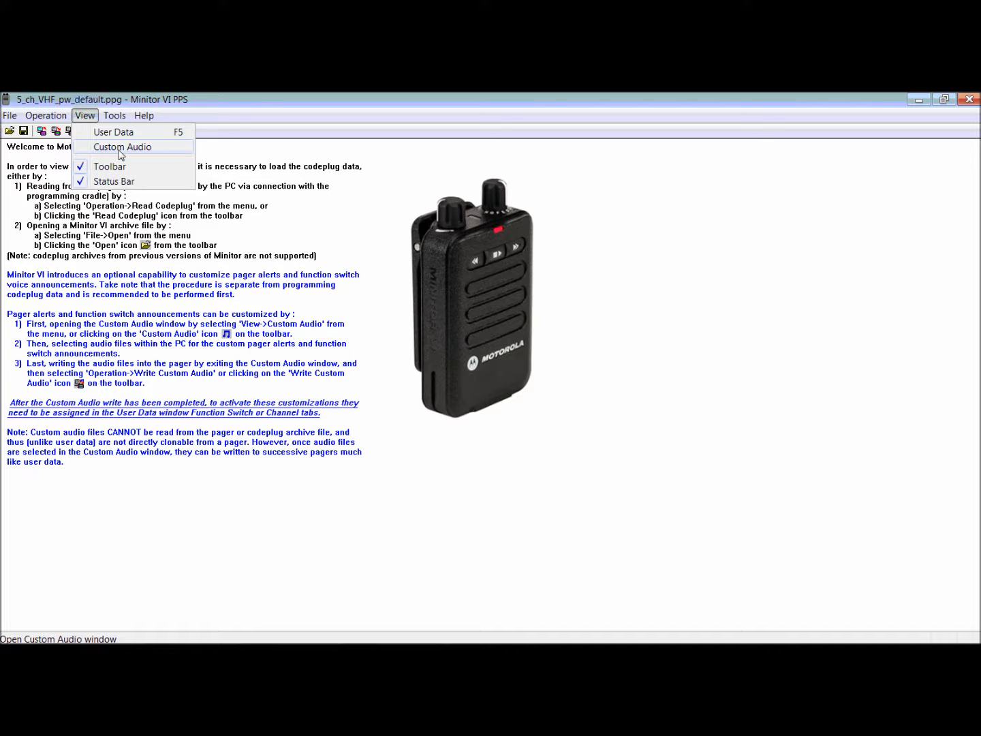
pyautogui.click(113, 132)
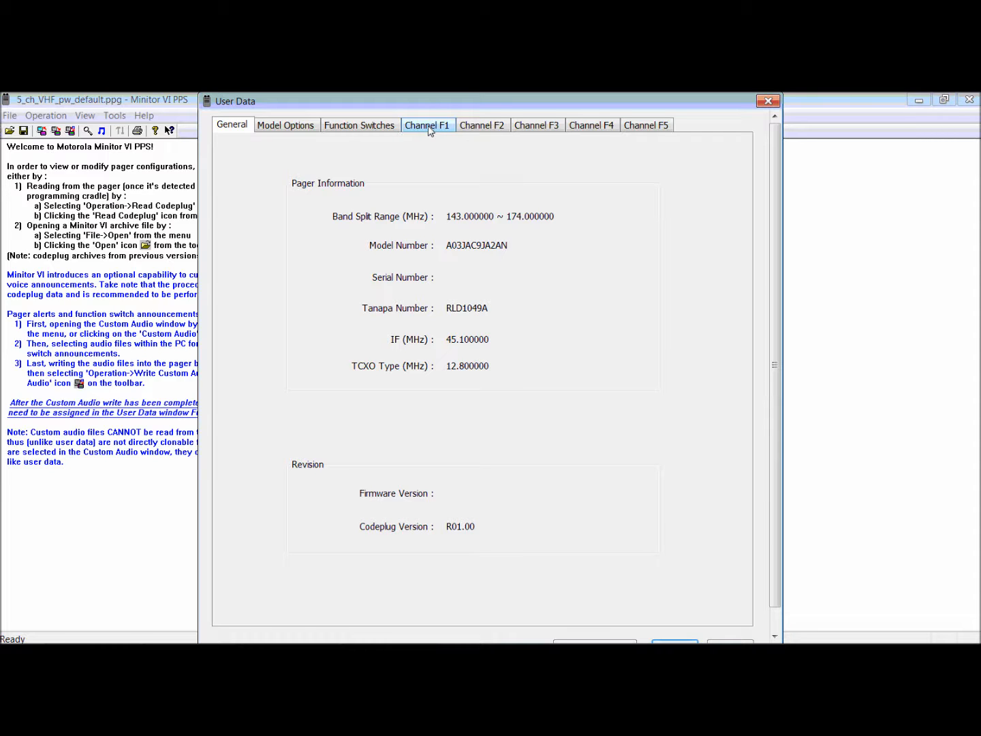
pyautogui.click(370, 129)
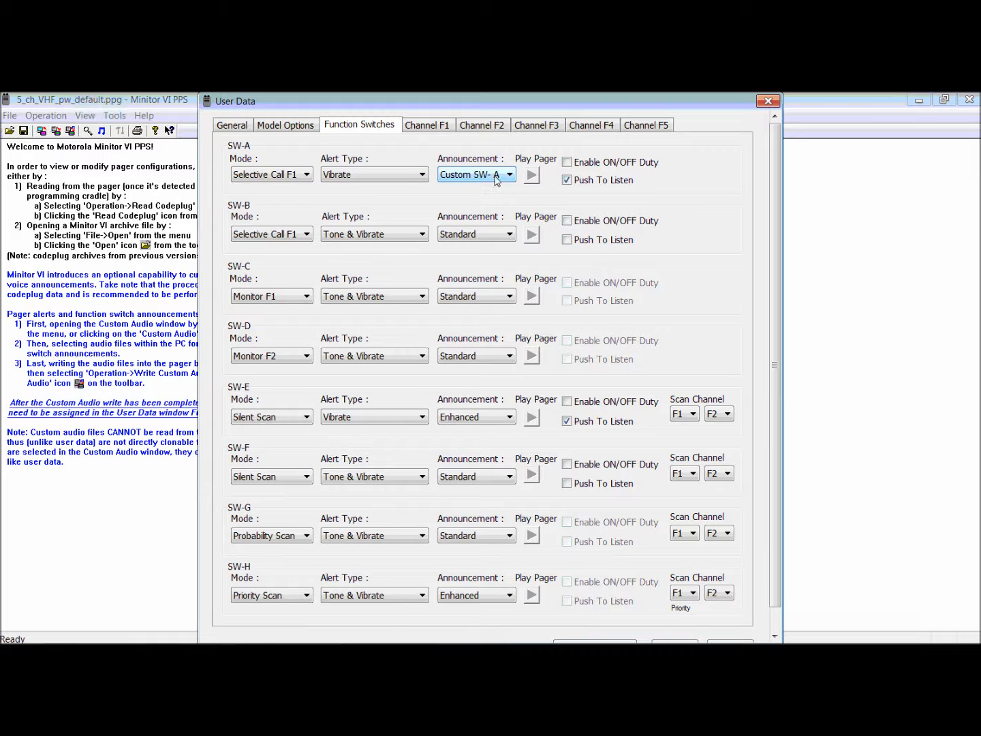
# Examine the announcement choices offered for function switches SW-B and SW-C.
pyautogui.click(507, 234)
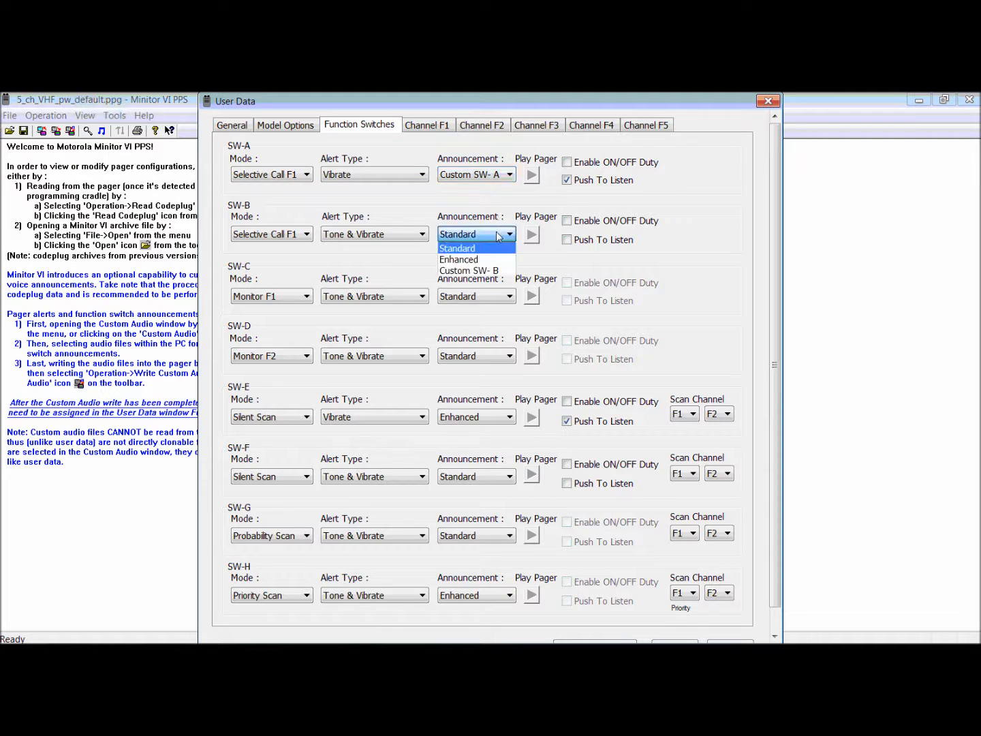
pyautogui.click(487, 298)
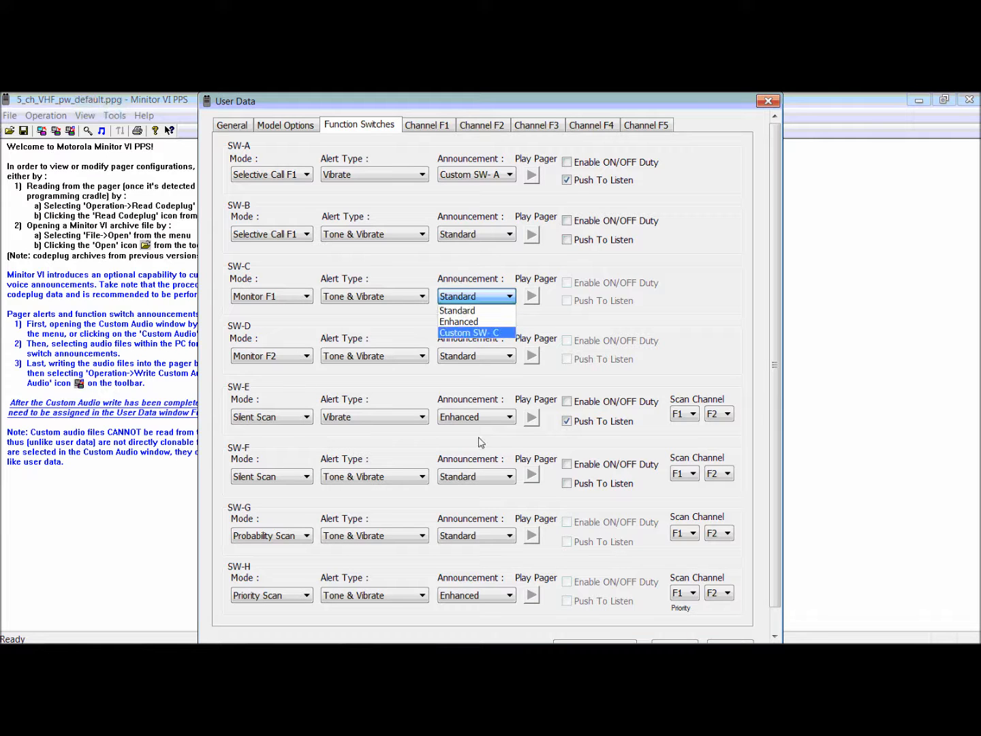
pyautogui.click(244, 570)
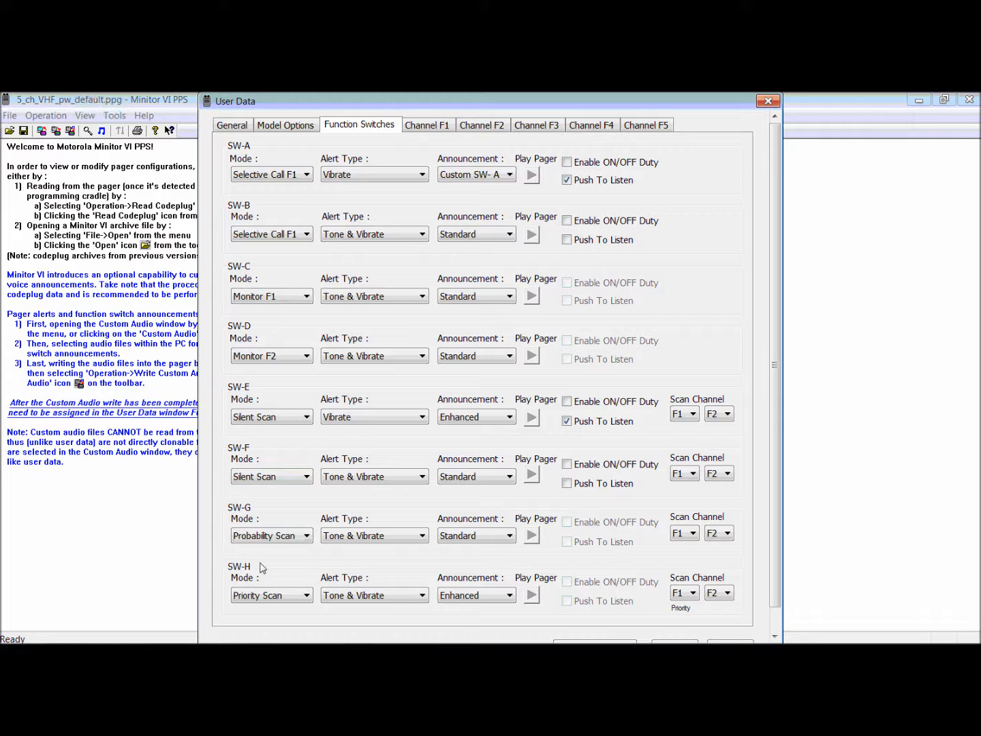
# Review the custom audio file assignments from within the user data and close them again.
pyautogui.click(775, 626)
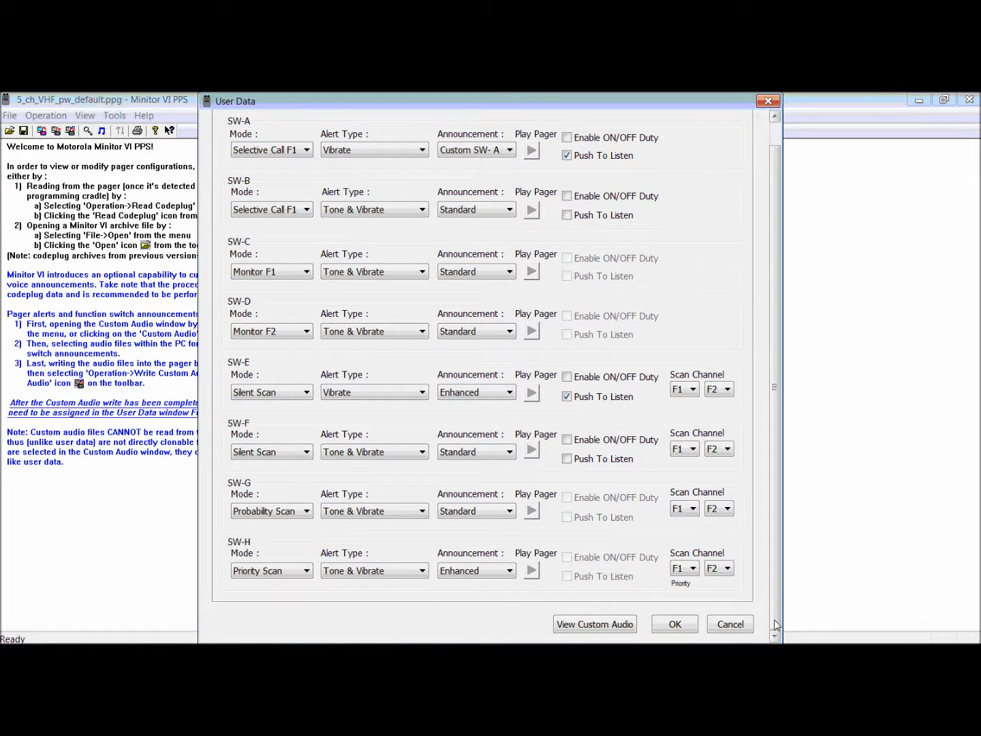
pyautogui.click(620, 625)
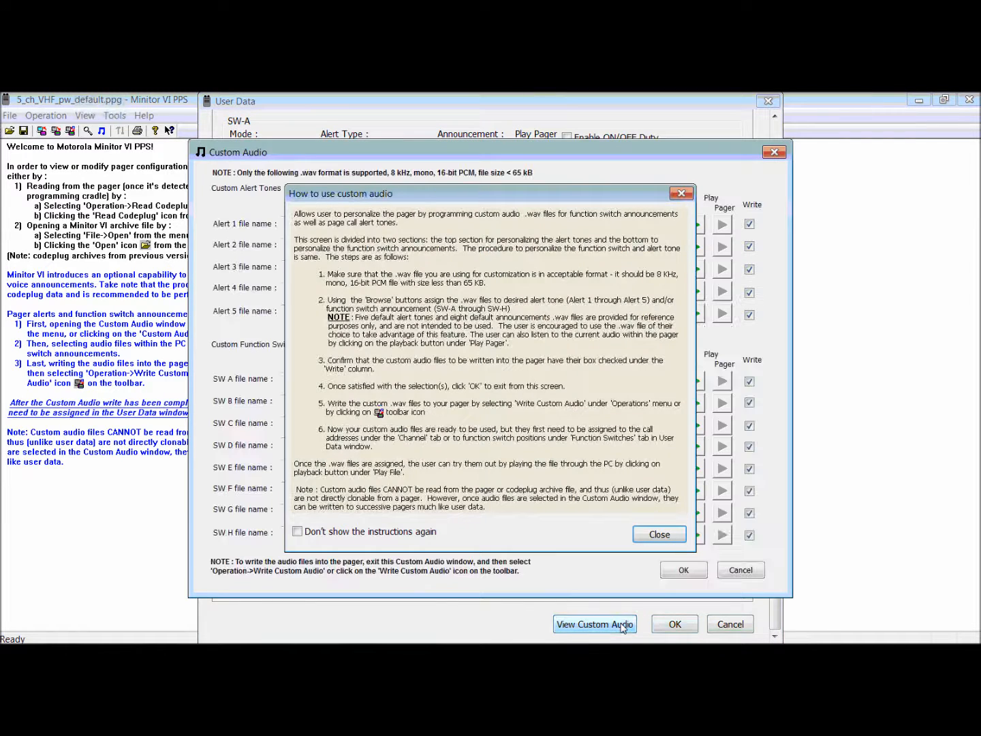
pyautogui.click(681, 194)
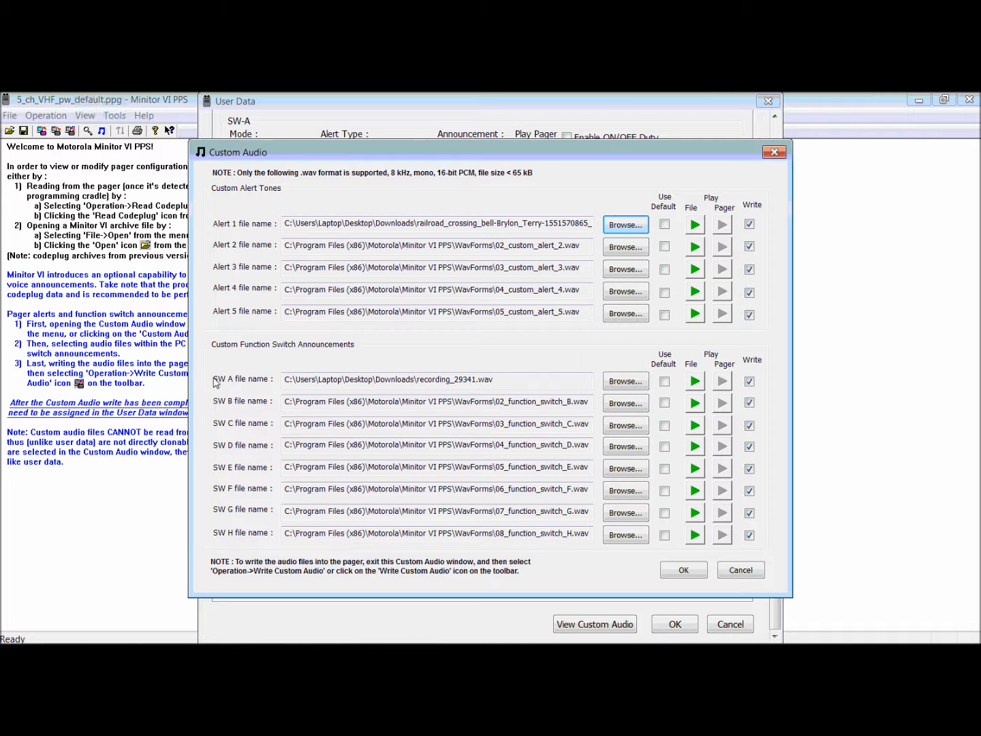
pyautogui.click(774, 152)
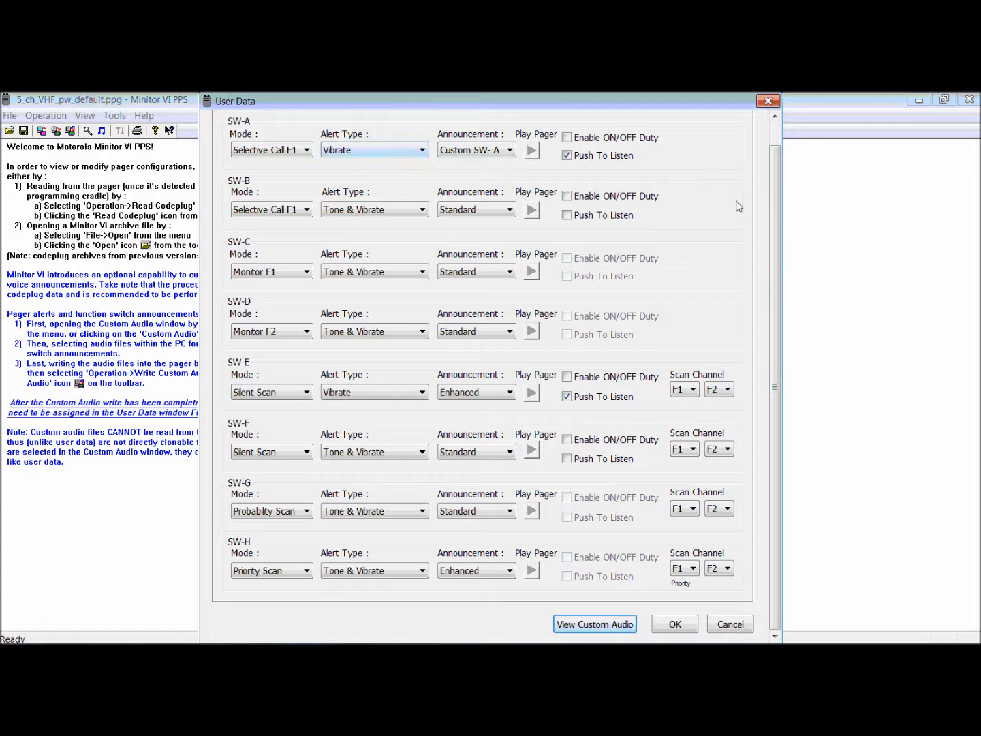
# Examine the alert choices for Call 1 on Channel F1 and the announcement choices for function switches SW-A and SW-B.
pyautogui.moveTo(776, 251); pyautogui.dragTo(775, 205)
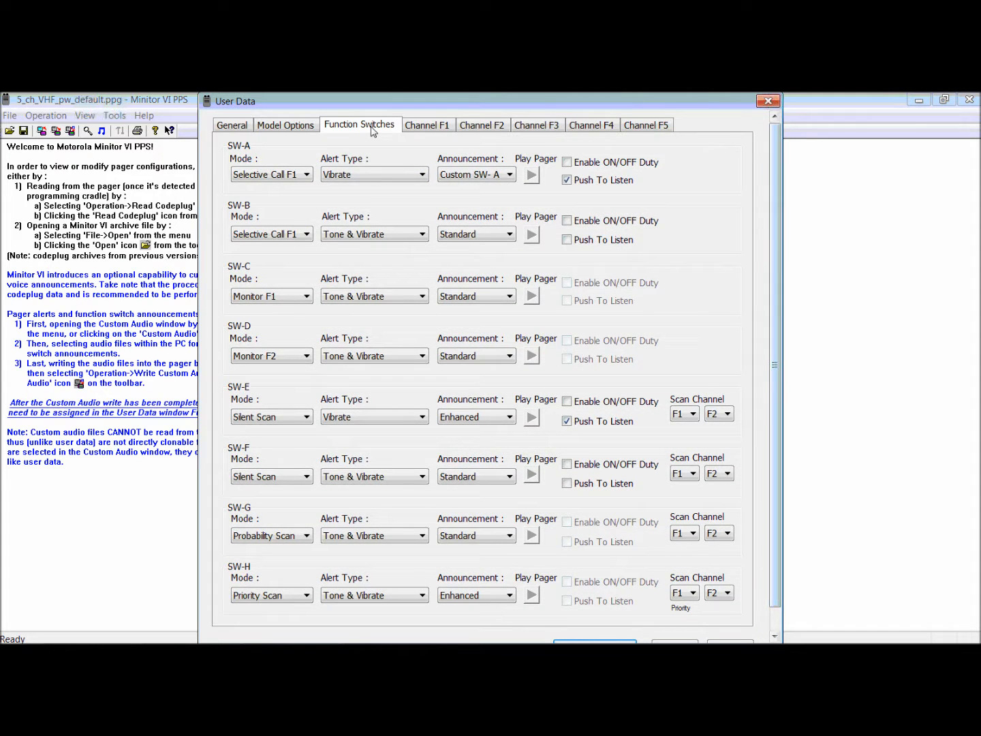
pyautogui.click(423, 129)
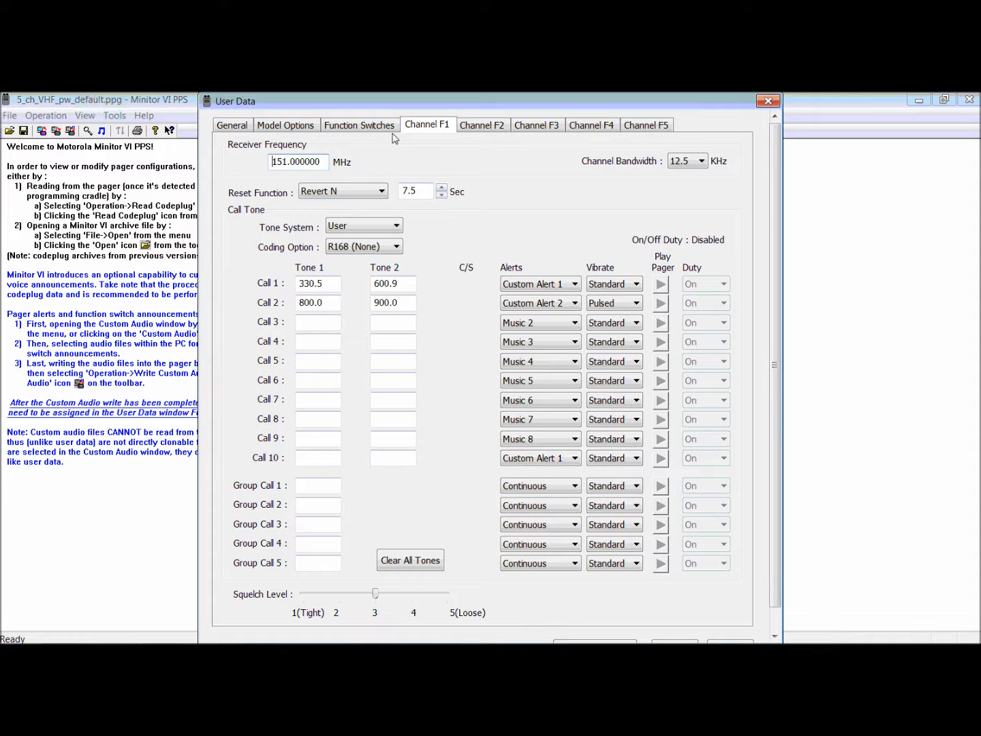
pyautogui.click(544, 286)
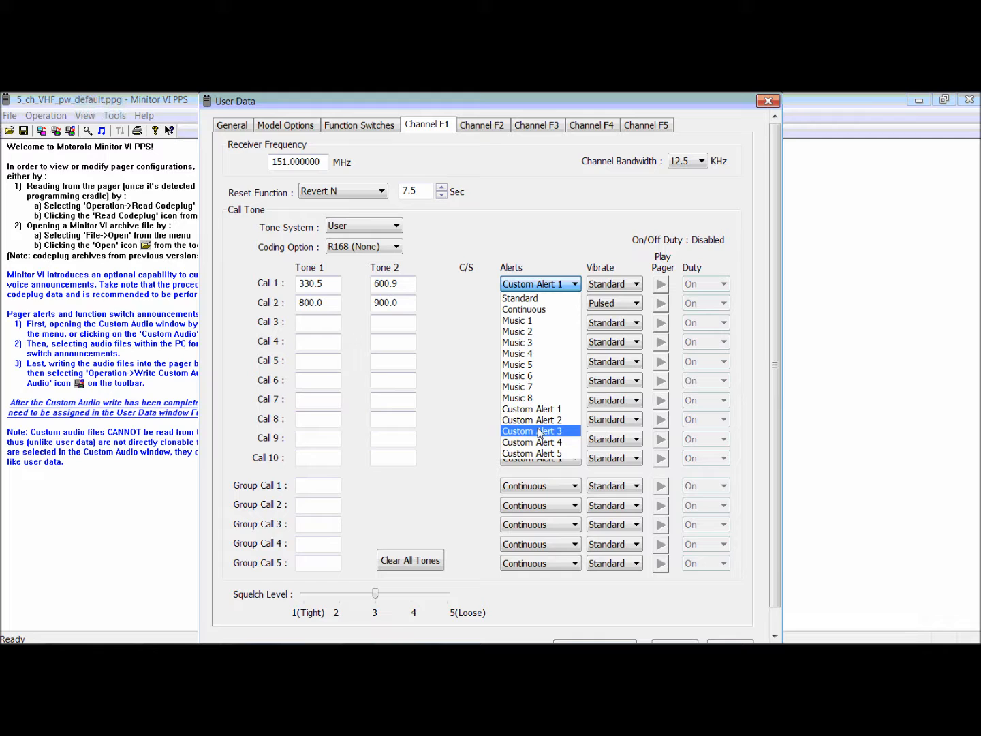
pyautogui.click(489, 218)
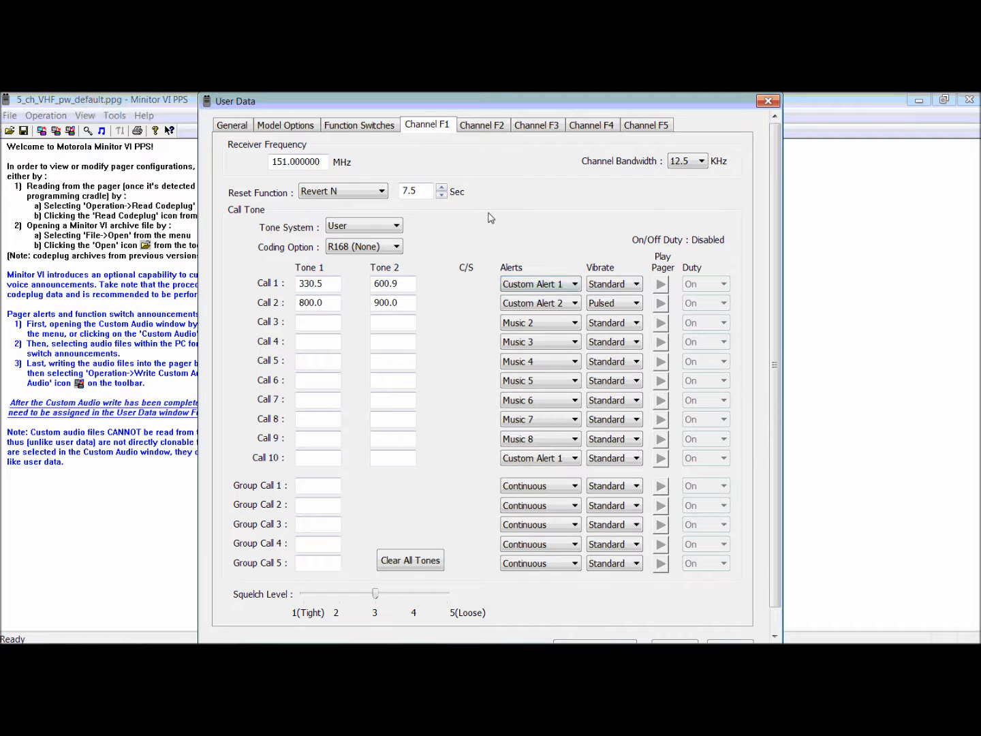
pyautogui.click(371, 126)
pyautogui.click(509, 175)
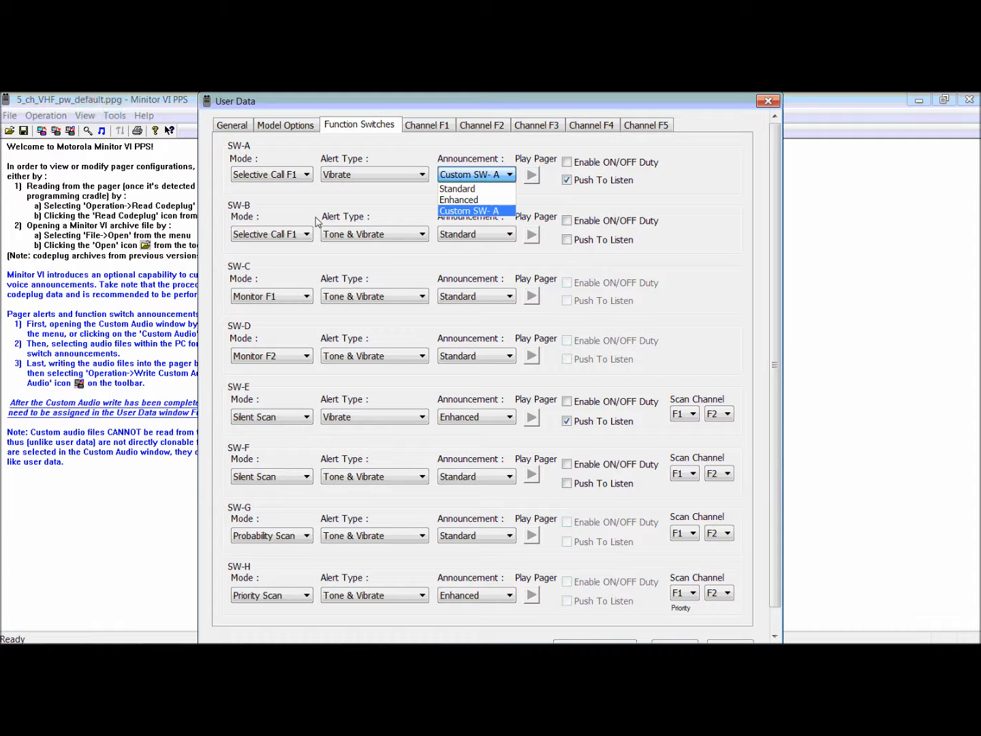
pyautogui.click(481, 233)
pyautogui.click(481, 234)
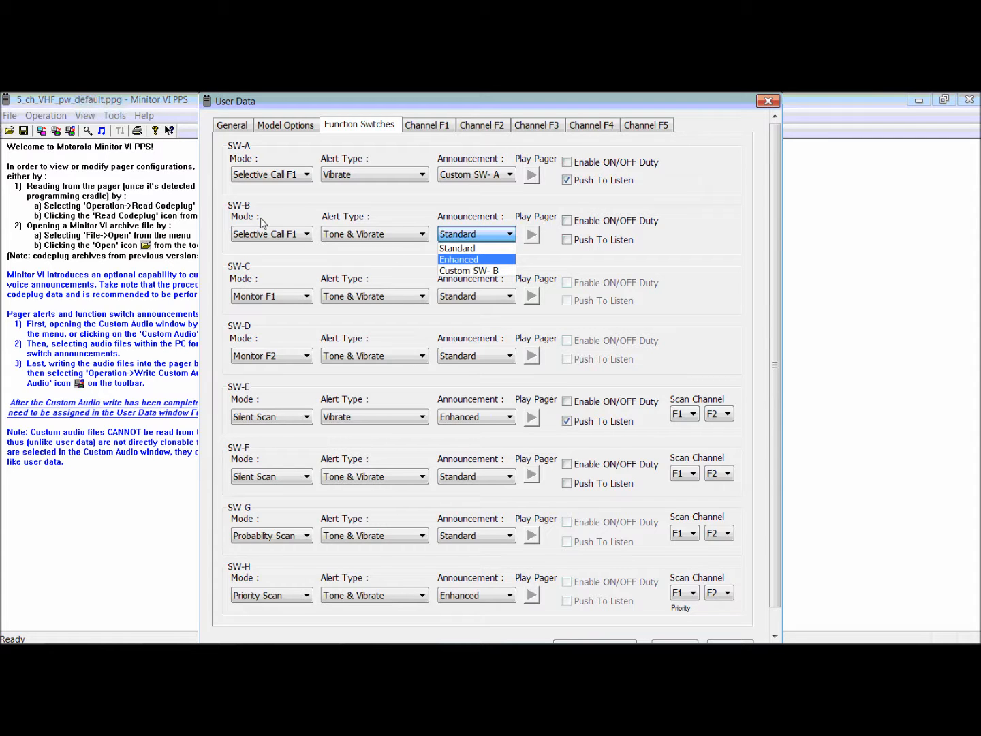
pyautogui.click(375, 217)
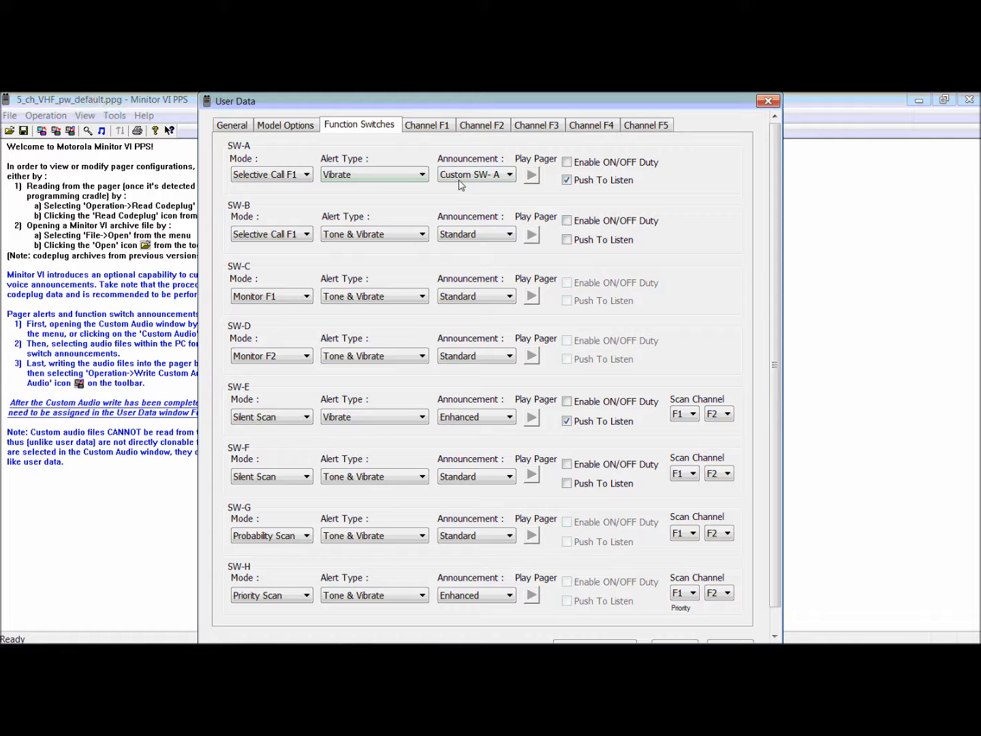
# Recheck the Channel F1 alerts and function switch settings, and accept the user data.
pyautogui.click(426, 127)
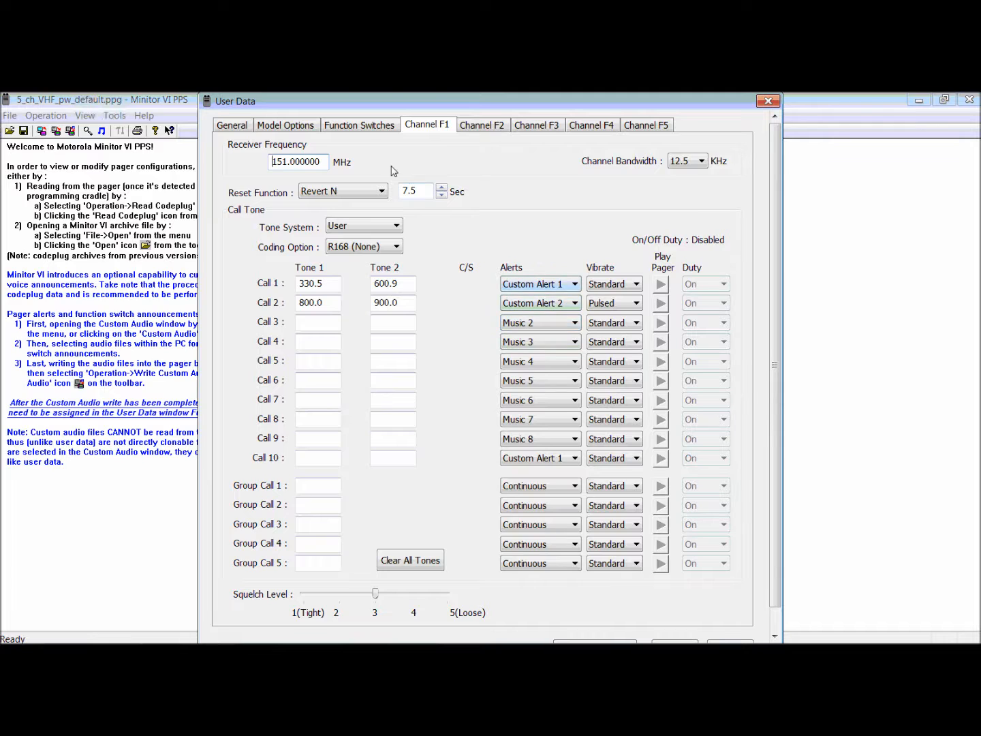
pyautogui.click(365, 130)
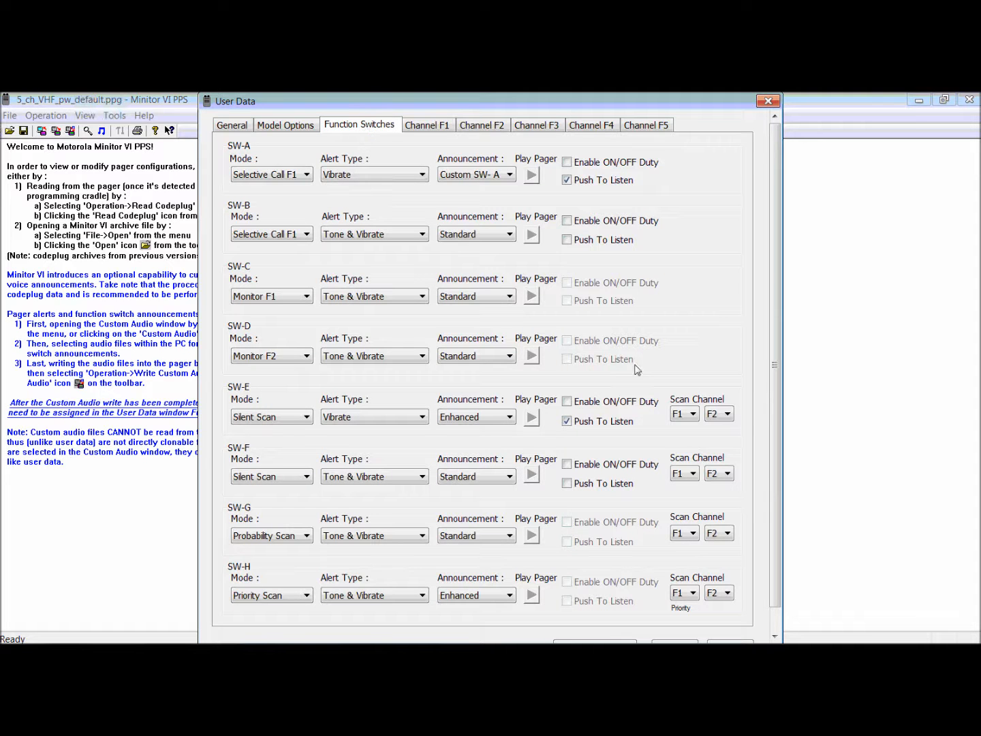
pyautogui.click(777, 626)
pyautogui.click(675, 624)
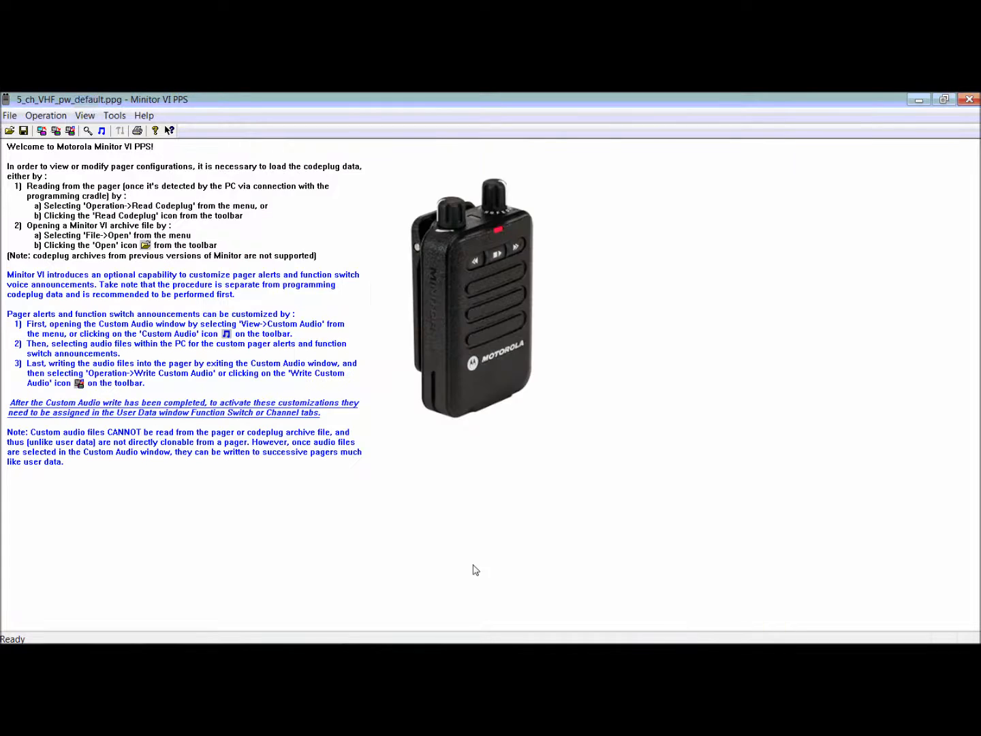
pyautogui.click(54, 120)
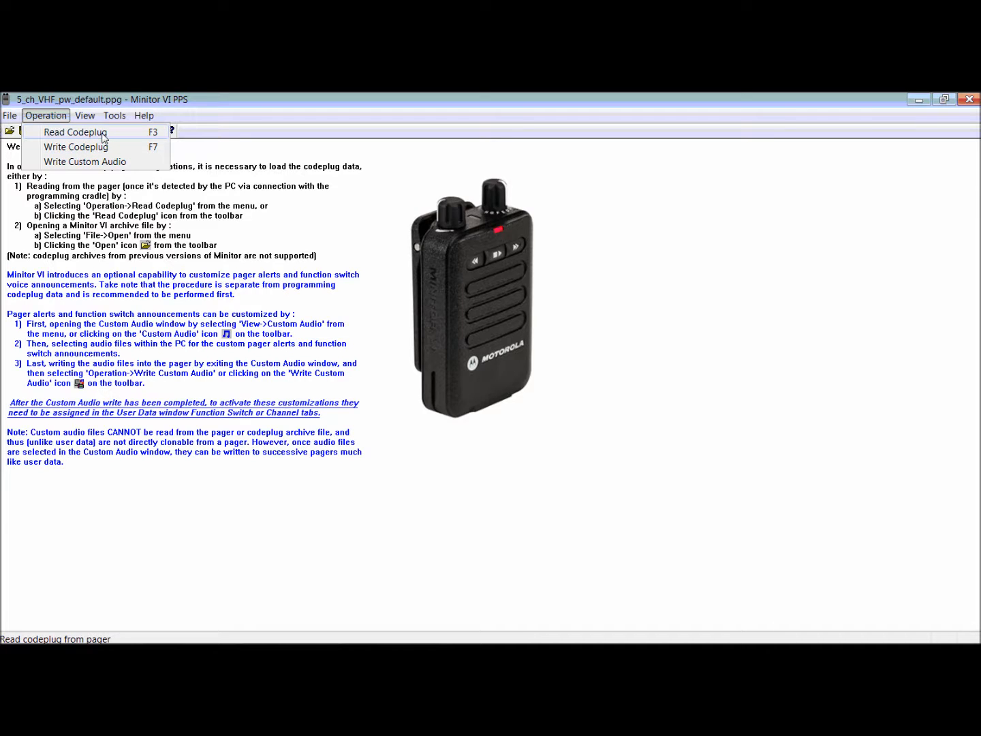
pyautogui.moveTo(95, 120)
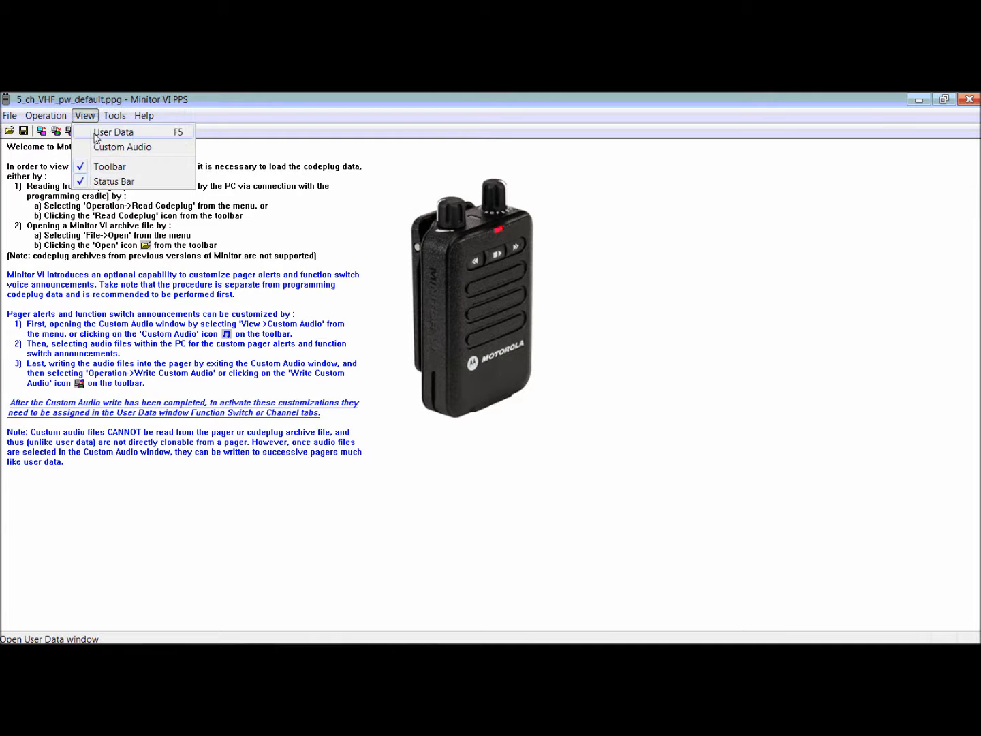
pyautogui.moveTo(46, 116)
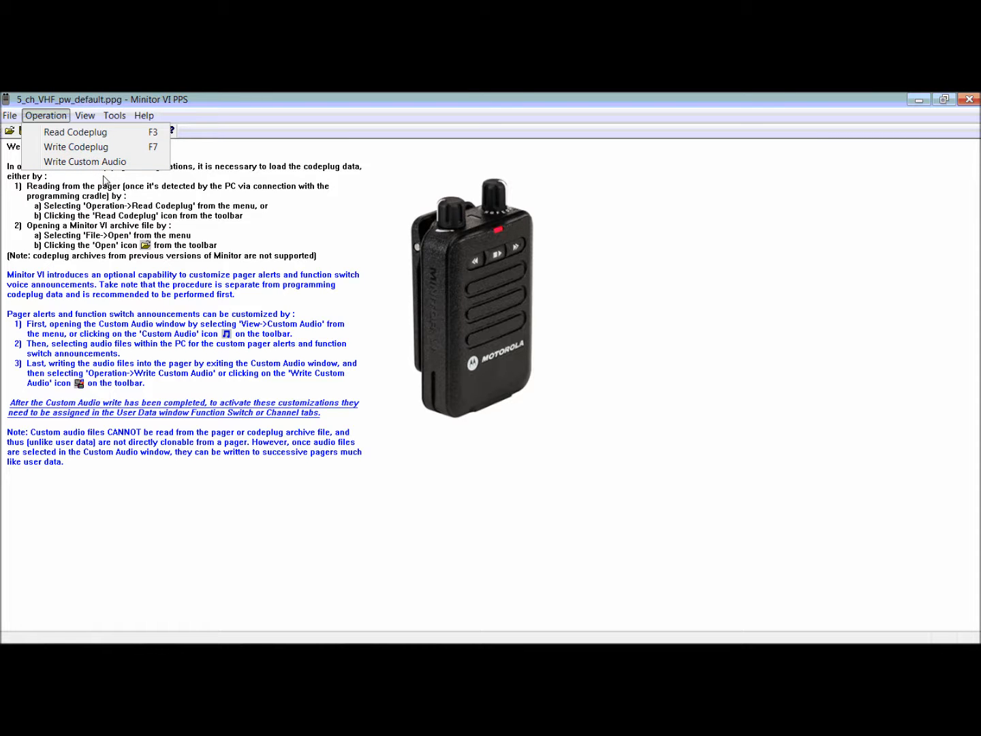
pyautogui.click(340, 252)
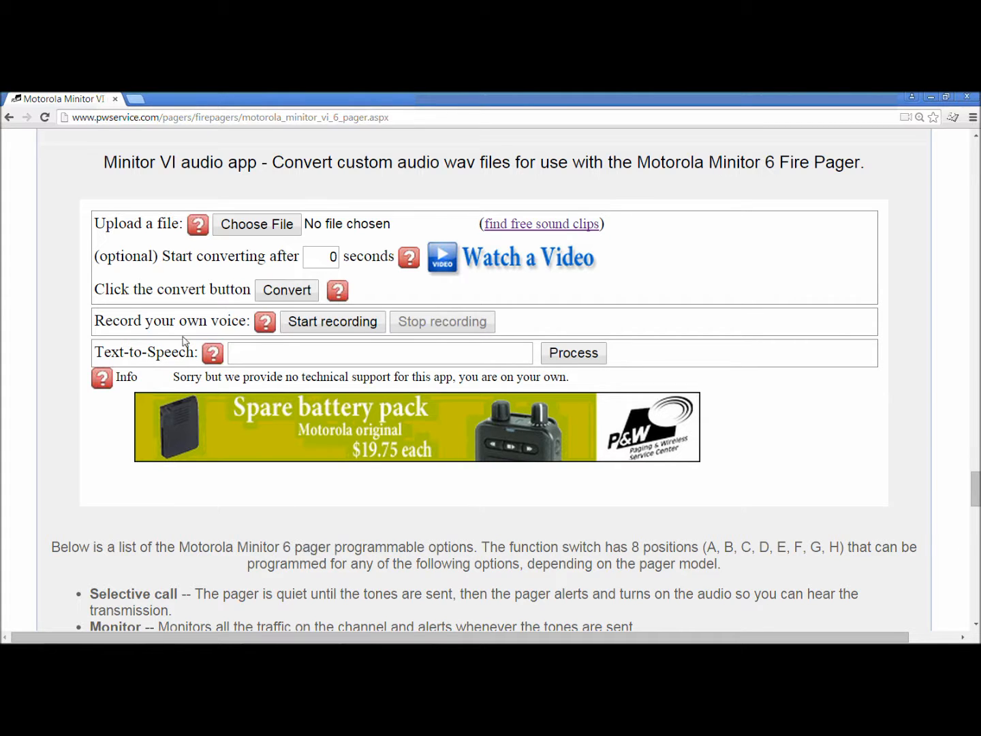
# On the Minitor VI audio app web page, generate a text-to-speech clip from the text "switch b fire station 2".
pyautogui.click(274, 360)
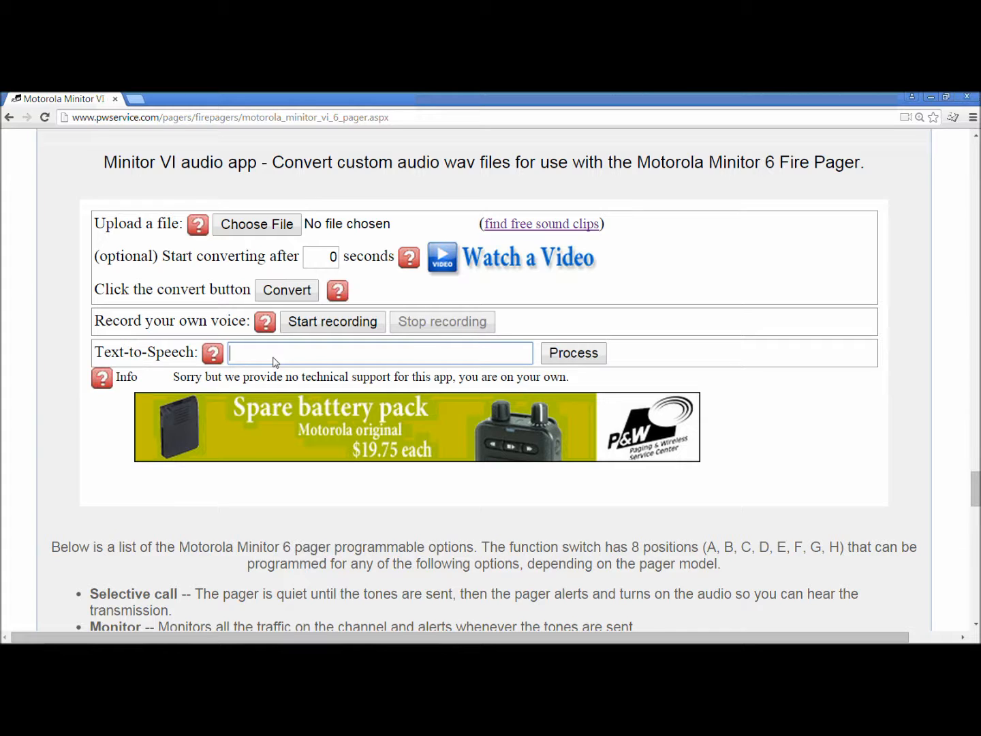
pyautogui.write('ss')
pyautogui.press('BackSpace')
pyautogui.write('witch b fire station ')
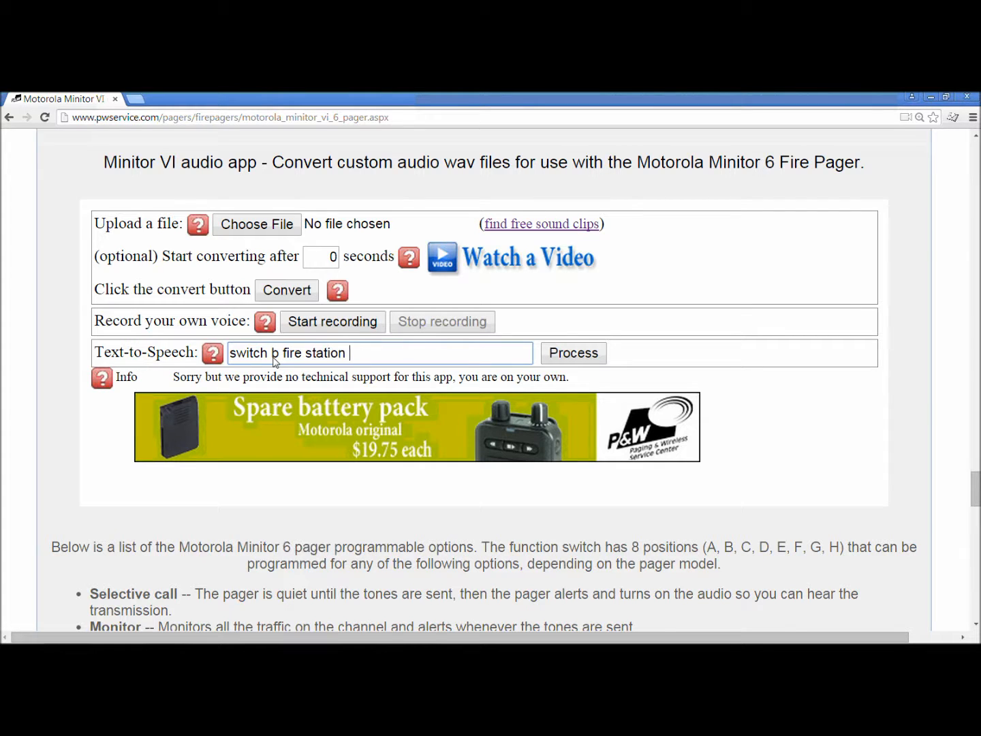
pyautogui.write('2')
pyautogui.click(574, 353)
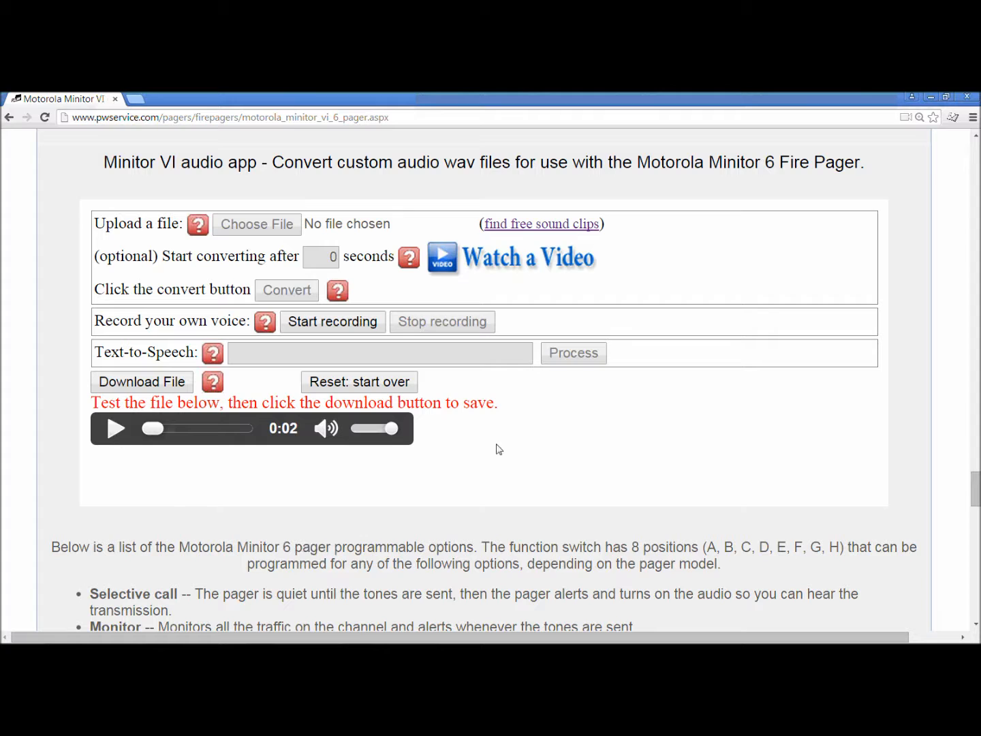
# Play the generated announcement clip to test it and download the file.
pyautogui.click(115, 427)
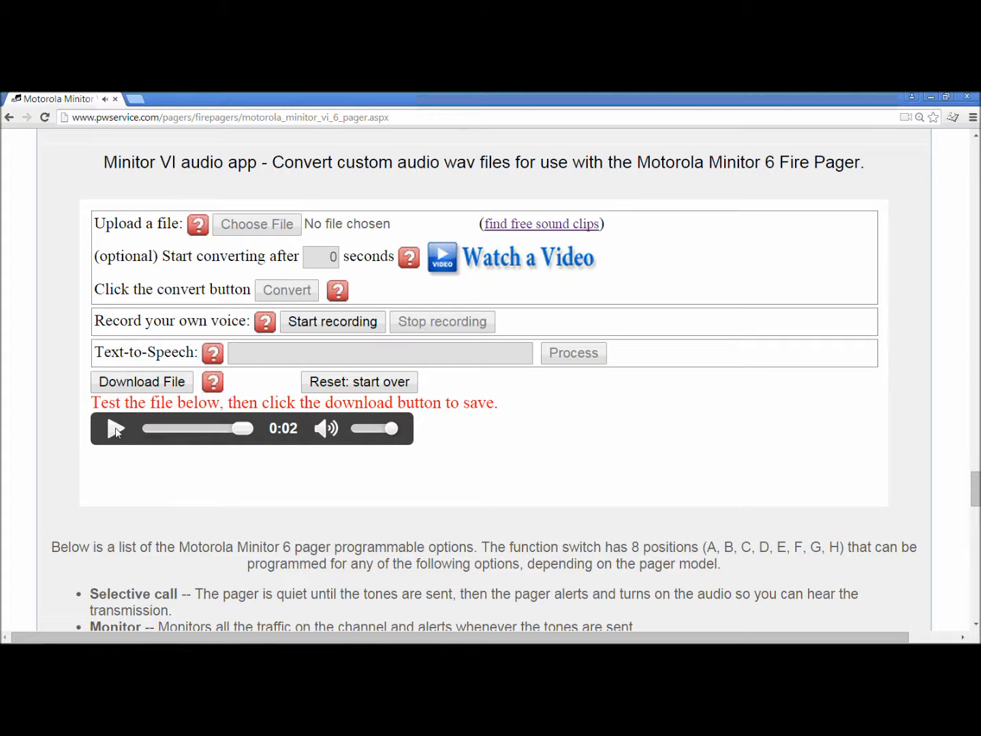
pyautogui.click(115, 428)
pyautogui.click(144, 388)
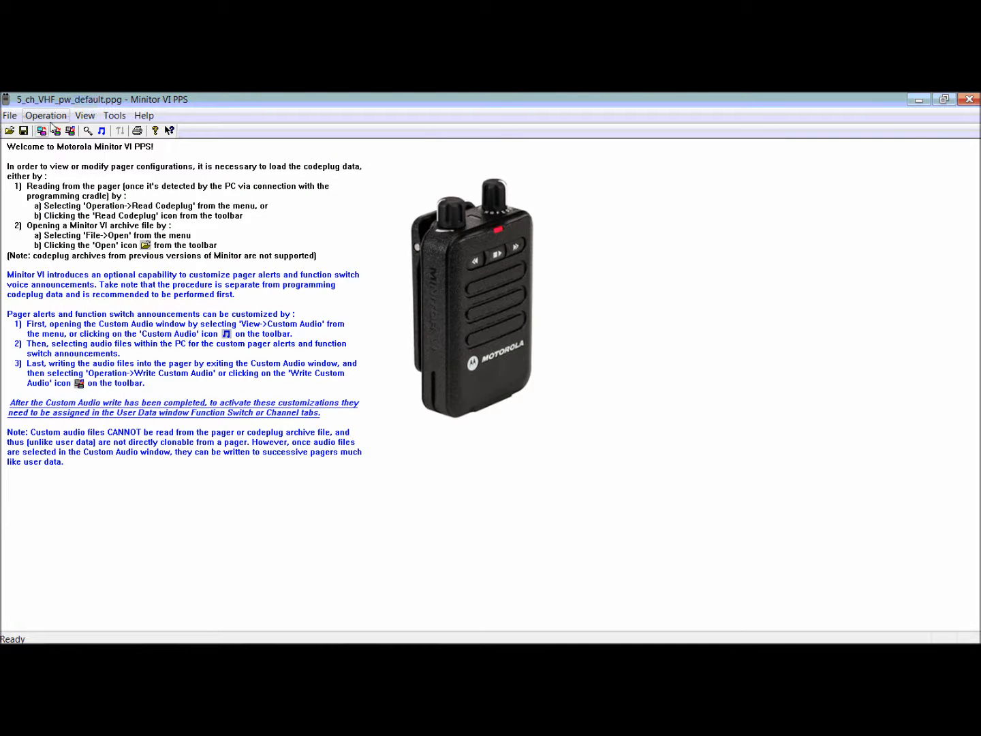
# In Minitor VI PPS, review the alert and switch file assignments in Custom Audio and close the window.
pyautogui.click(84, 117)
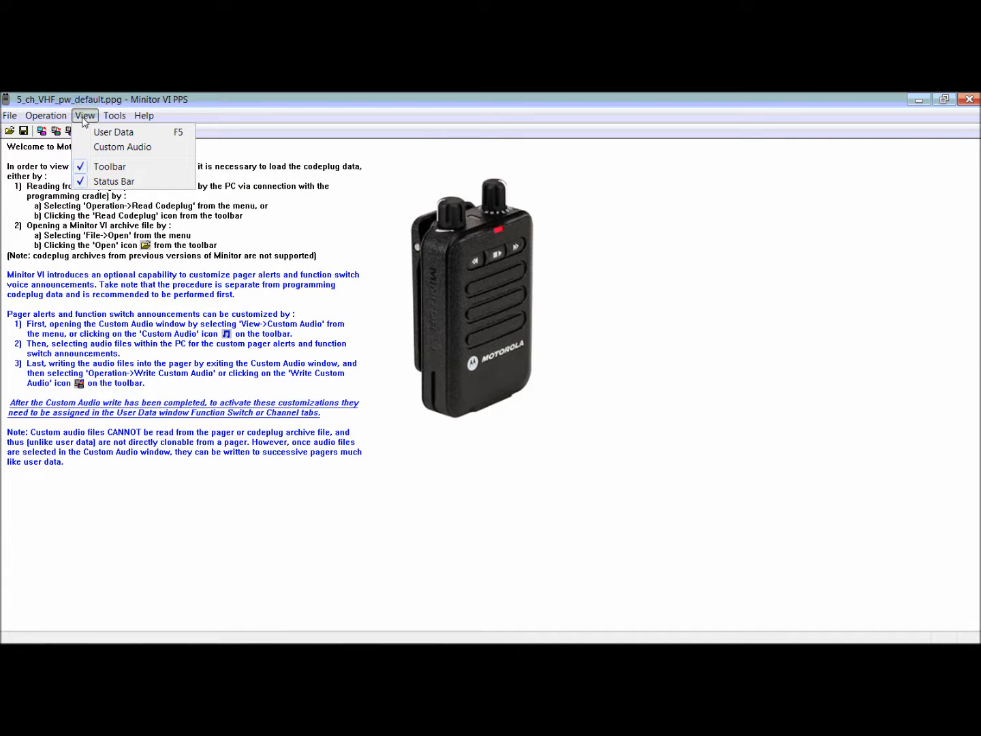
pyautogui.click(106, 147)
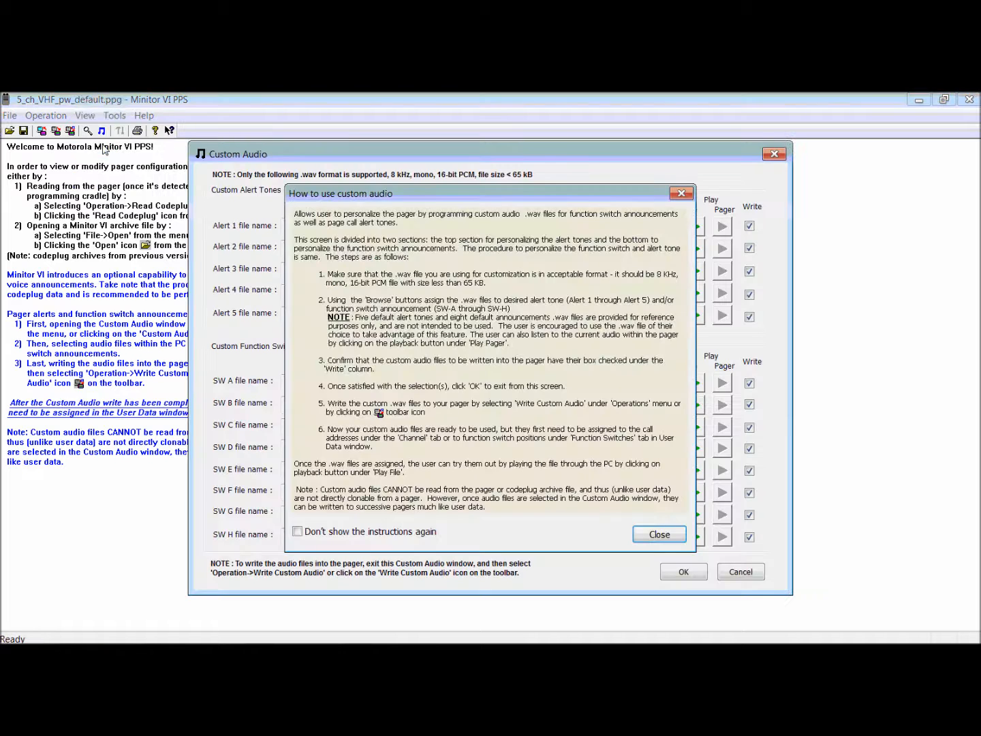
pyautogui.click(685, 195)
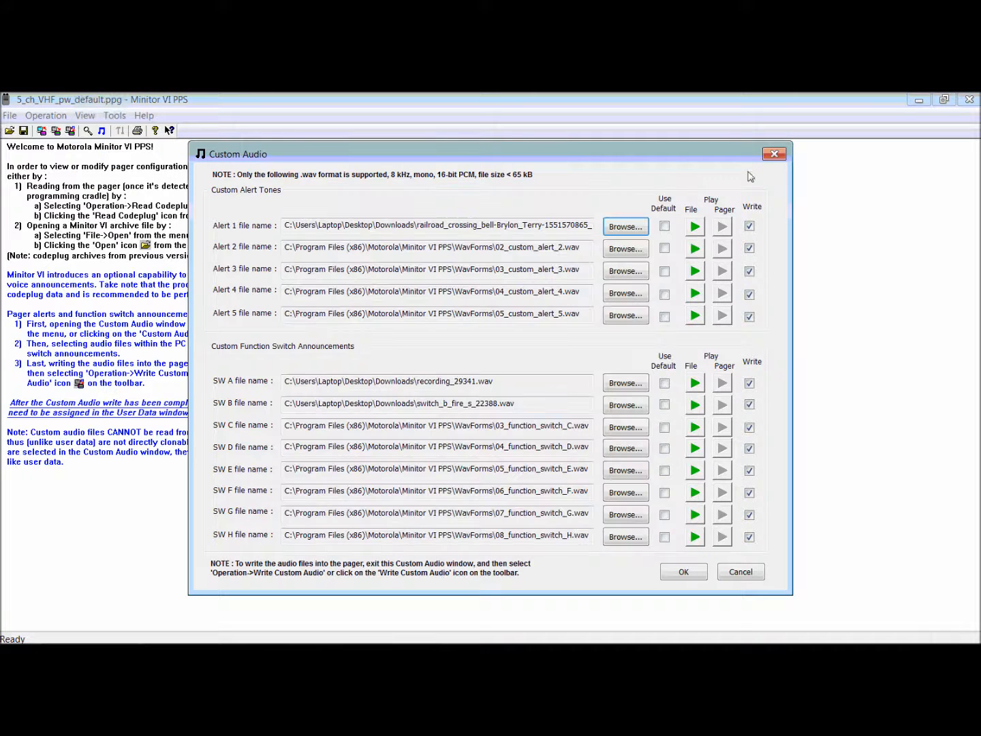
pyautogui.click(776, 154)
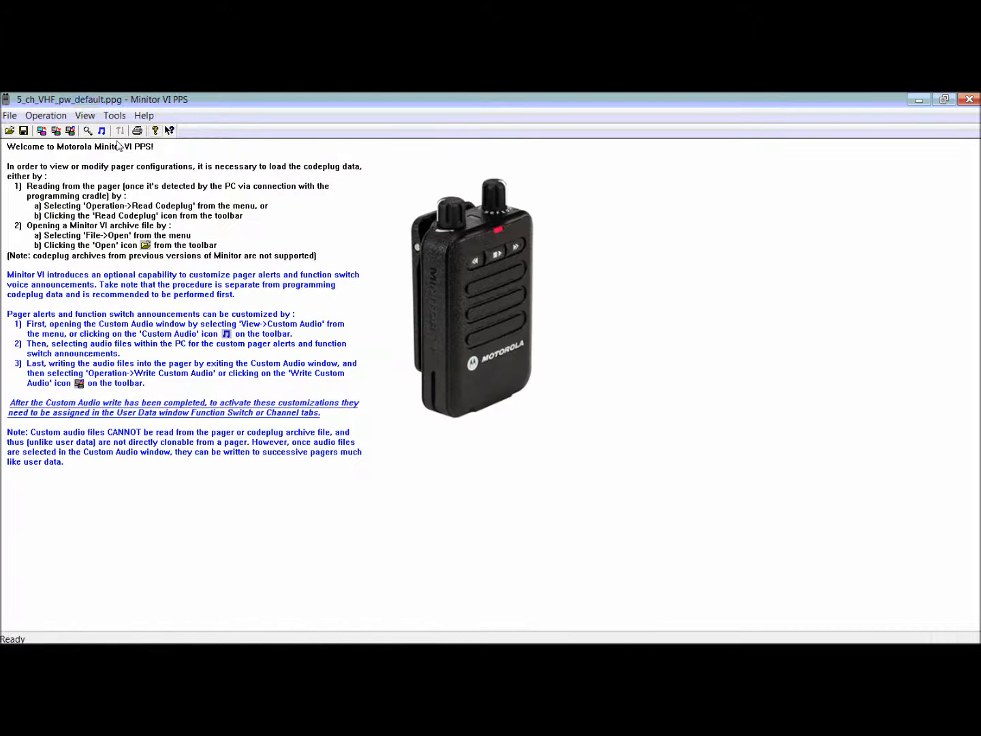
# View the custom audio from within the user data, play the SW B file switch_b_fire_s_22388.wav, and accept the assignments.
pyautogui.click(84, 116)
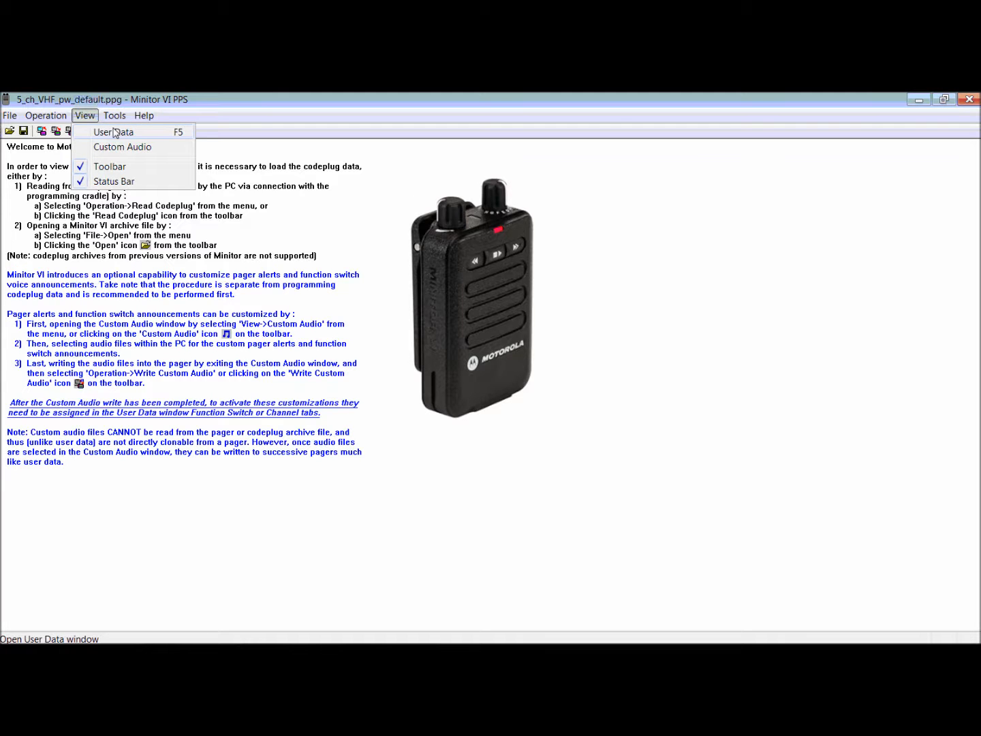
pyautogui.click(114, 131)
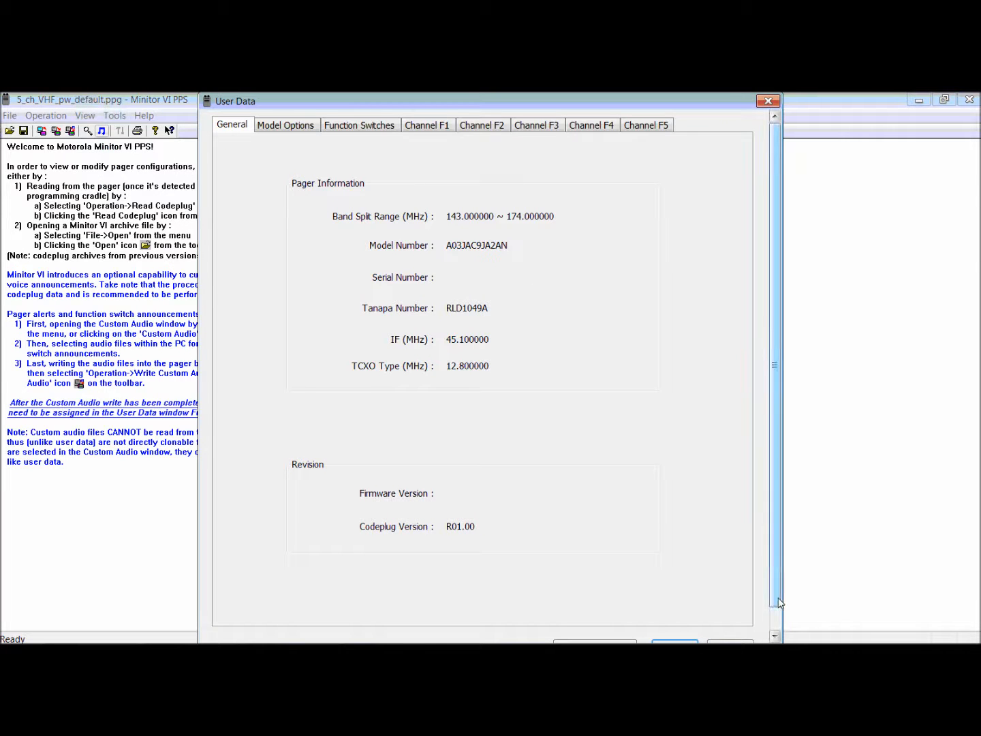
pyautogui.moveTo(779, 599); pyautogui.dragTo(777, 627)
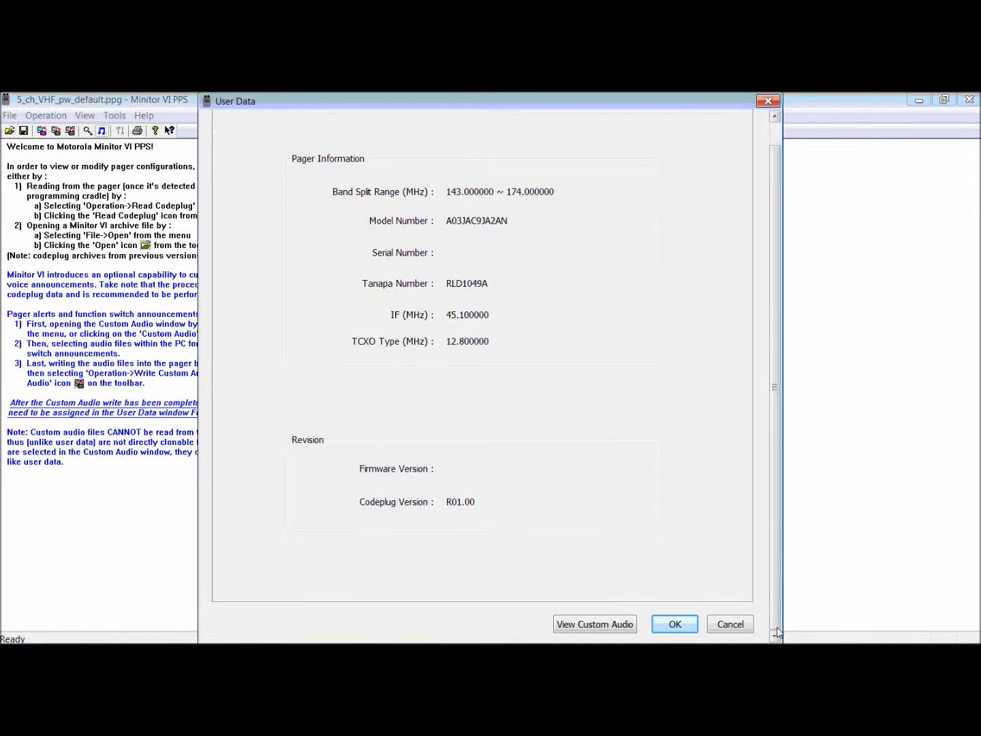
pyautogui.click(604, 624)
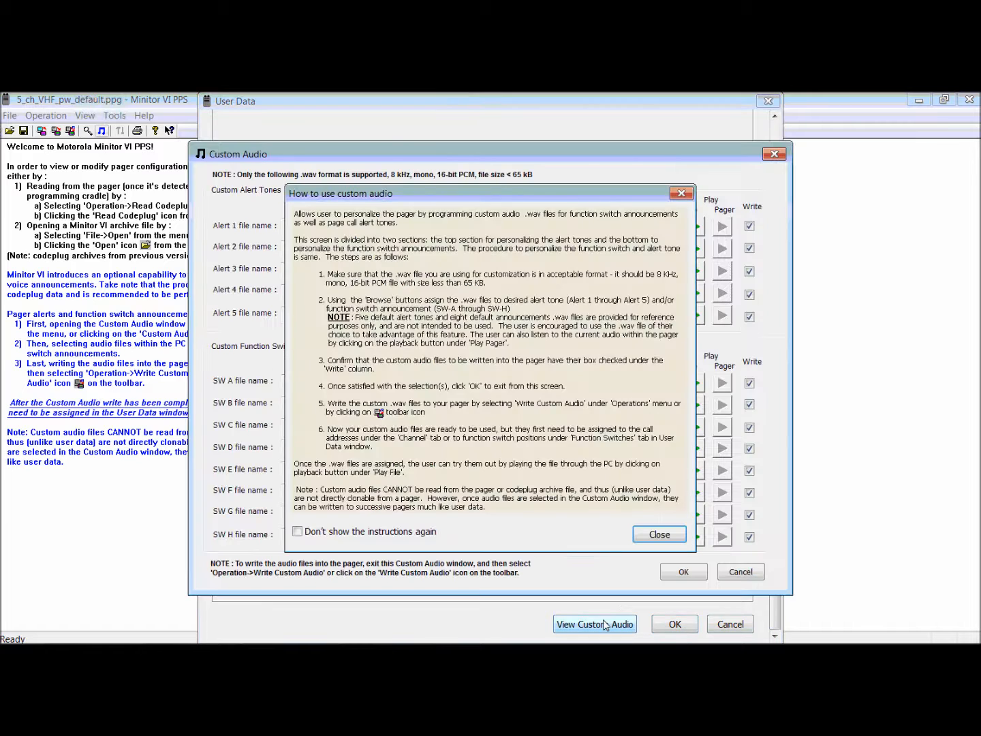
pyautogui.click(681, 196)
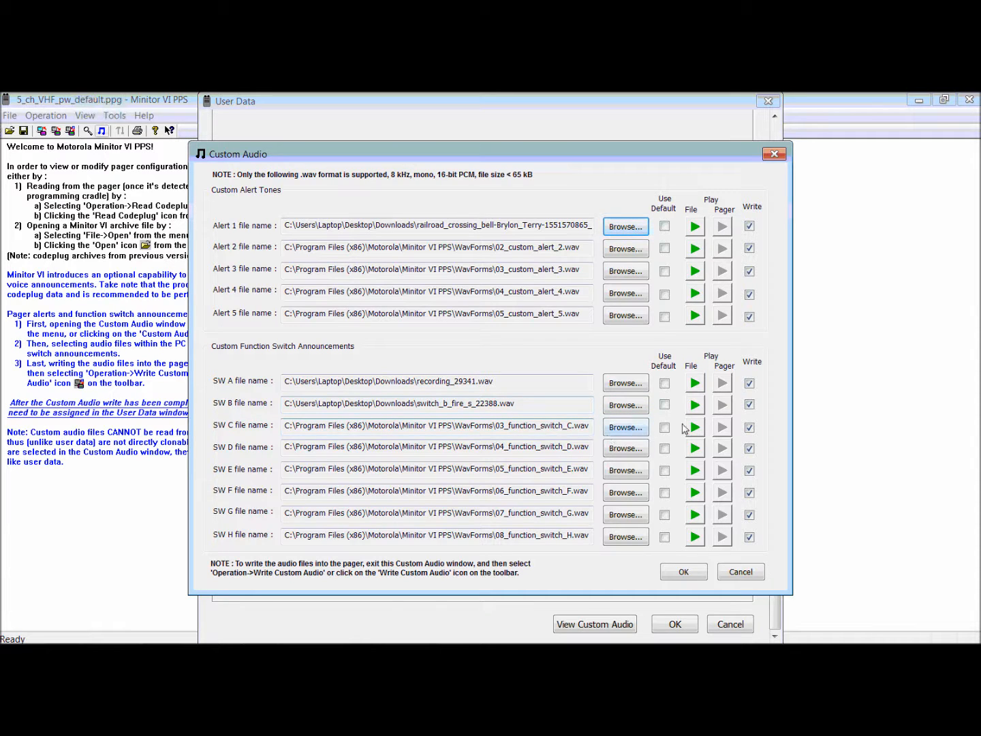
pyautogui.click(695, 406)
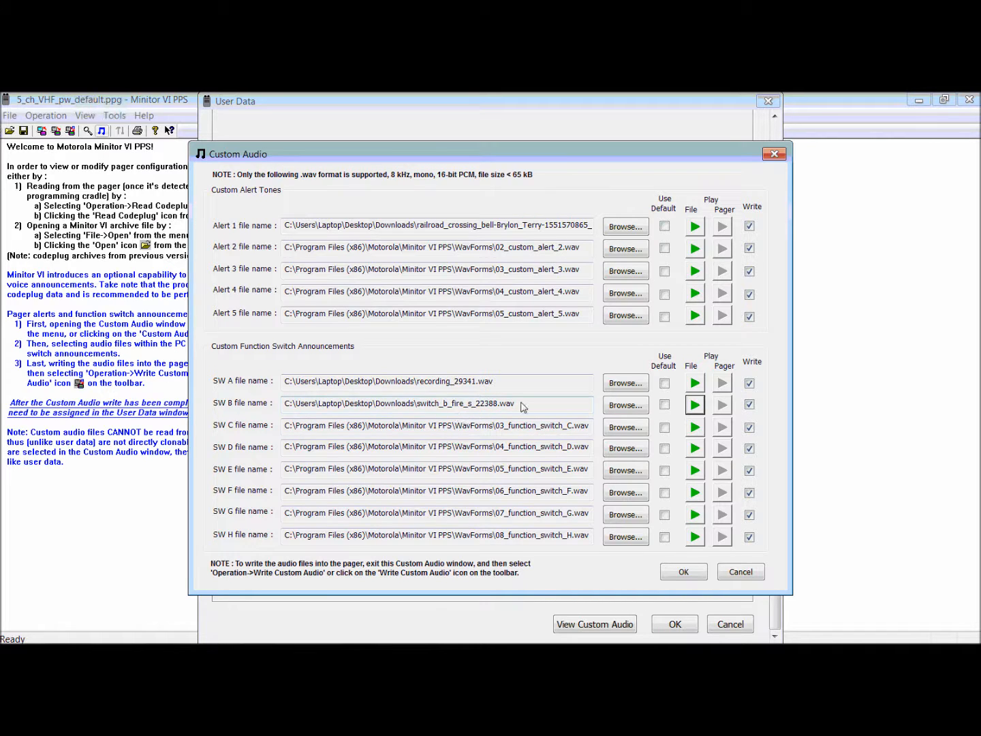
pyautogui.click(683, 573)
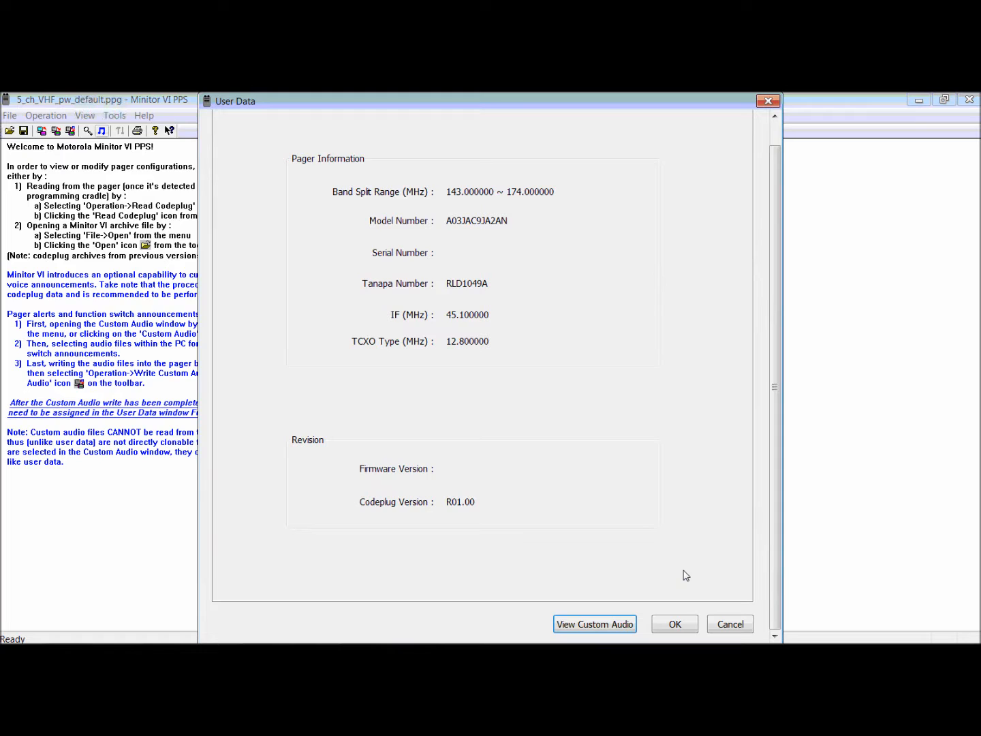
# In the user data's function switch settings, set the SW-B announcement to Custom SW- B.
pyautogui.click(775, 137)
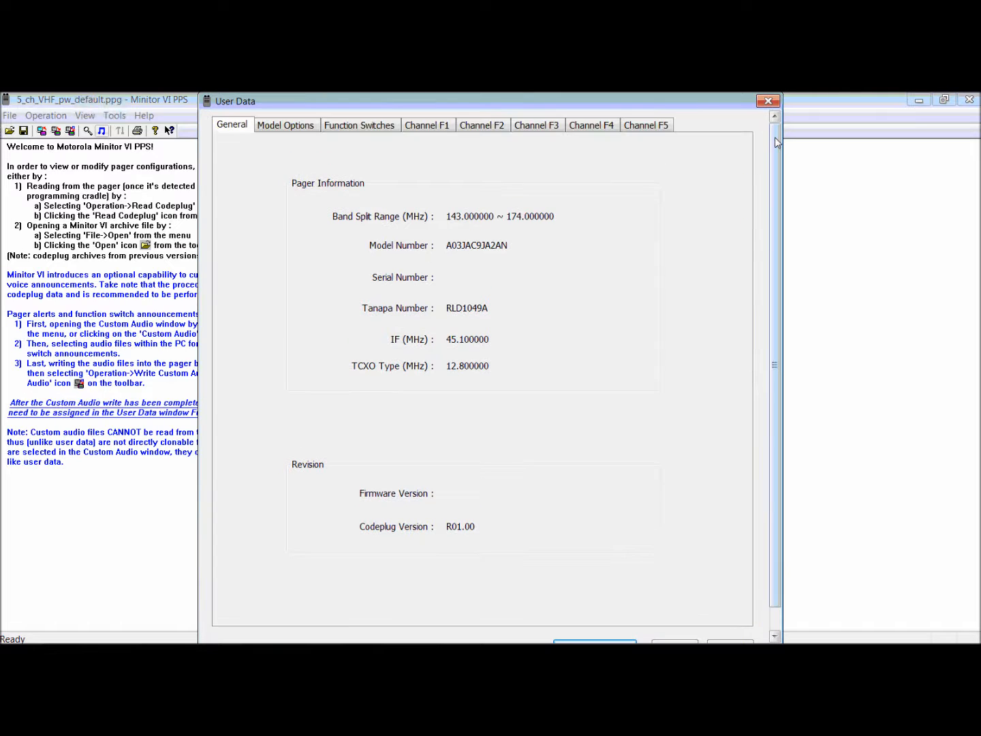
pyautogui.click(368, 128)
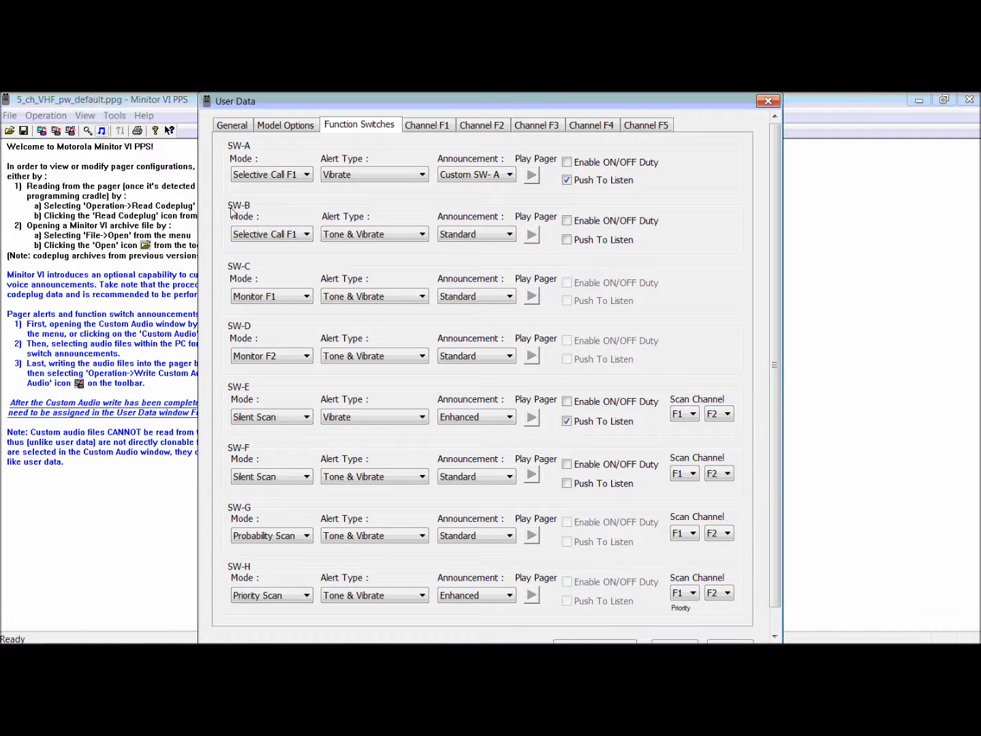
pyautogui.click(504, 243)
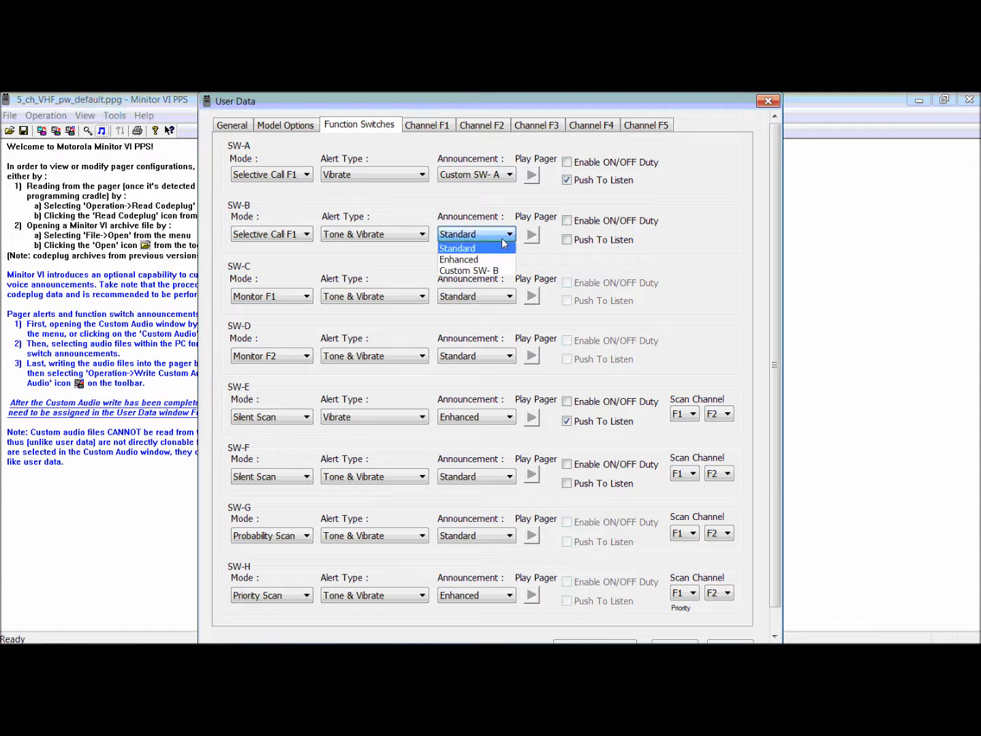
pyautogui.click(493, 273)
pyautogui.click(501, 233)
pyautogui.click(486, 254)
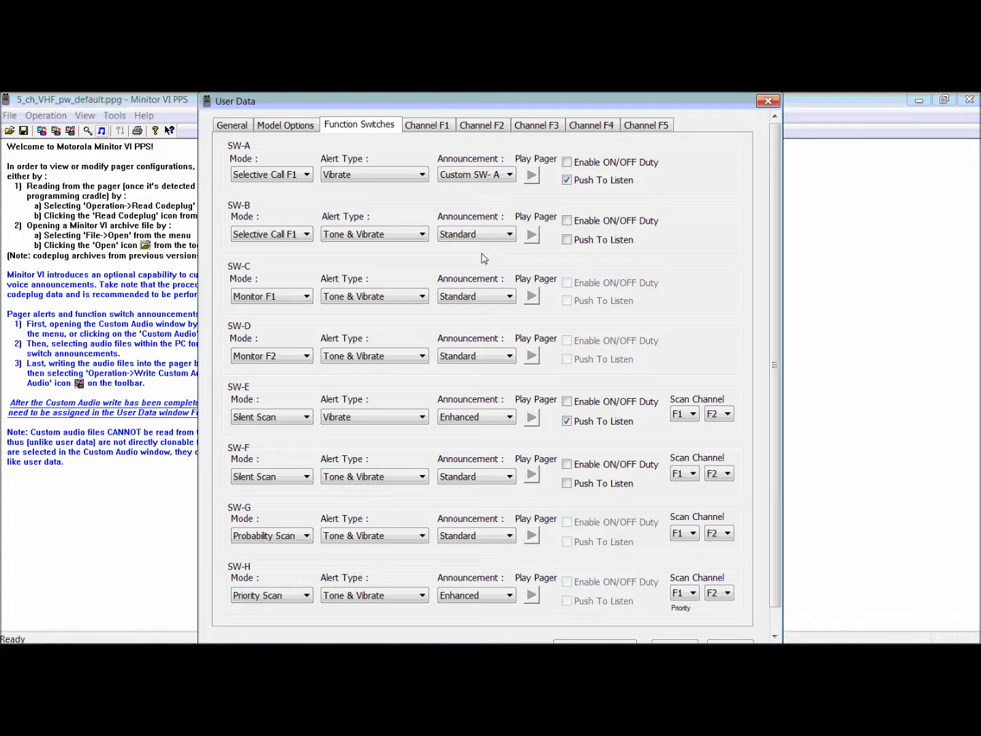
pyautogui.click(488, 236)
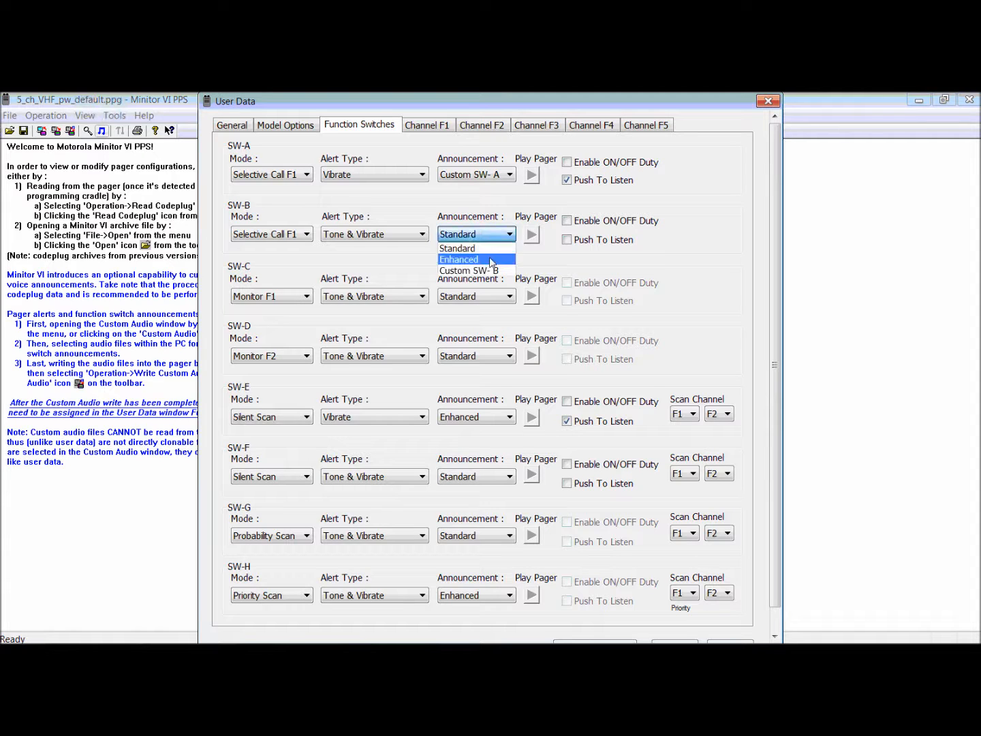
pyautogui.click(482, 272)
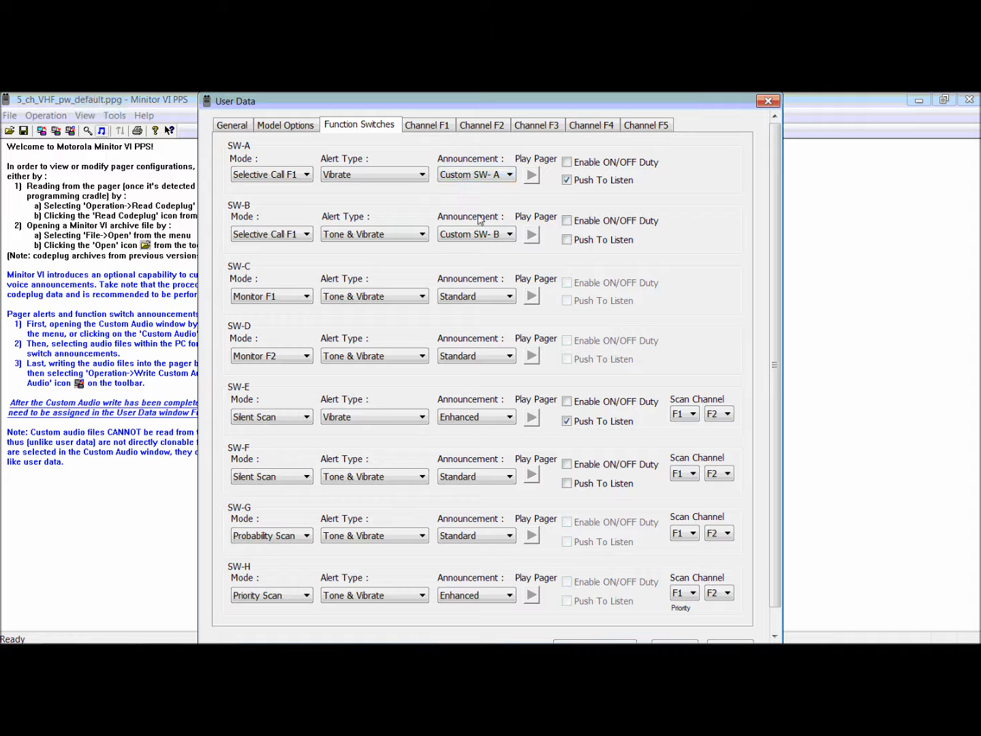
# Check the Channel F1 call alerts, return to the function switch settings and accept the user data.
pyautogui.click(433, 130)
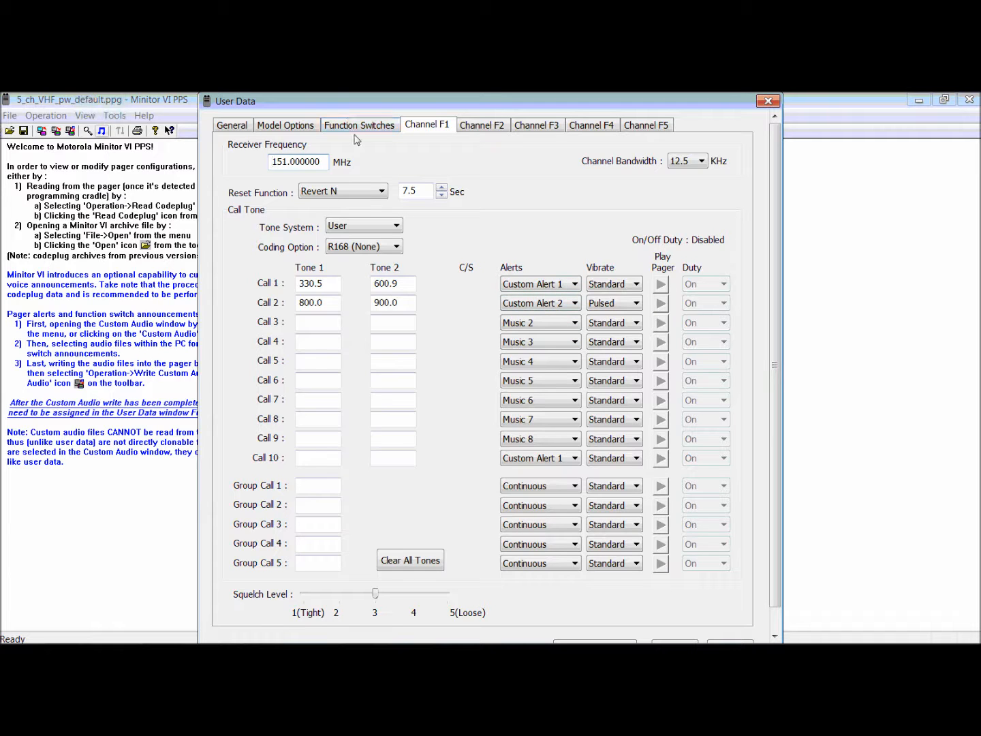
pyautogui.click(357, 127)
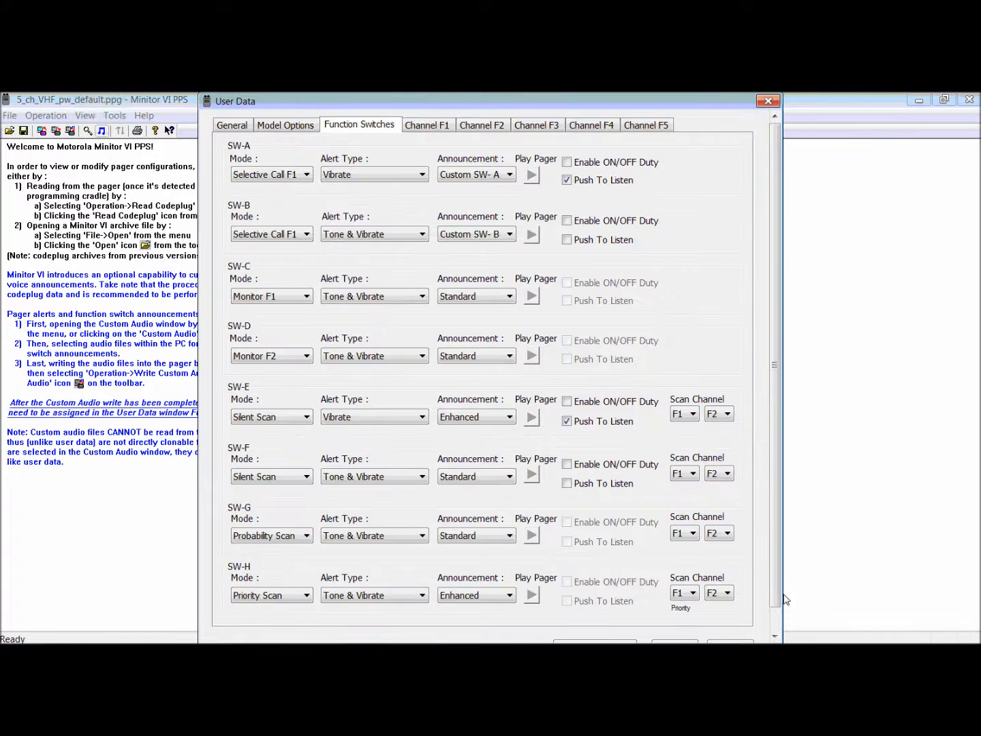
pyautogui.click(775, 635)
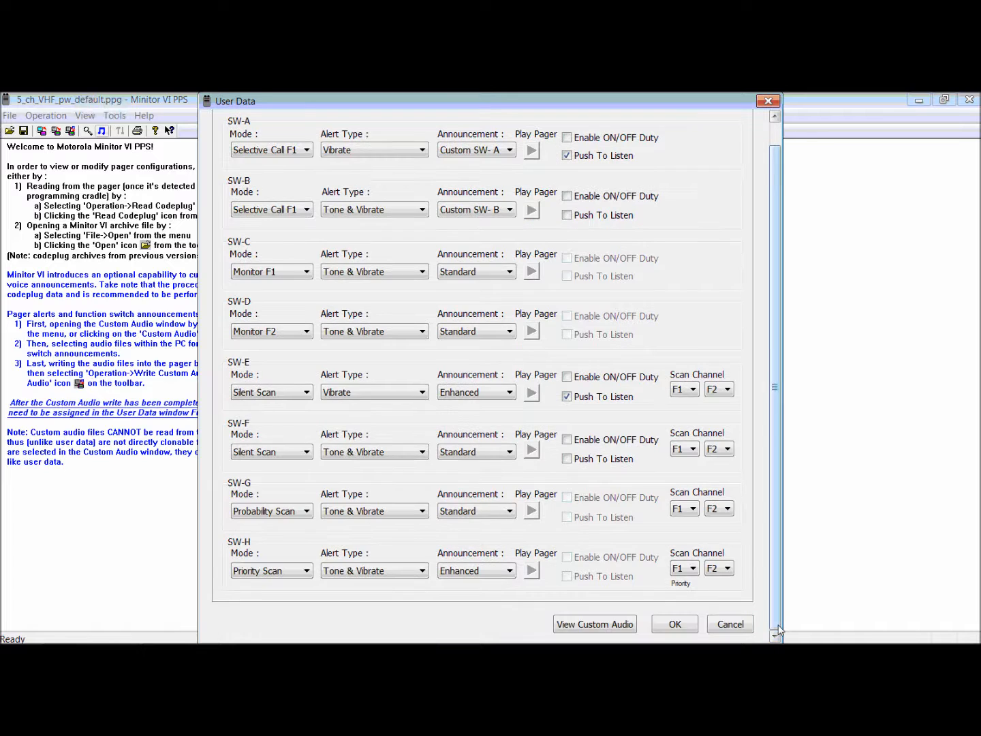
pyautogui.click(675, 625)
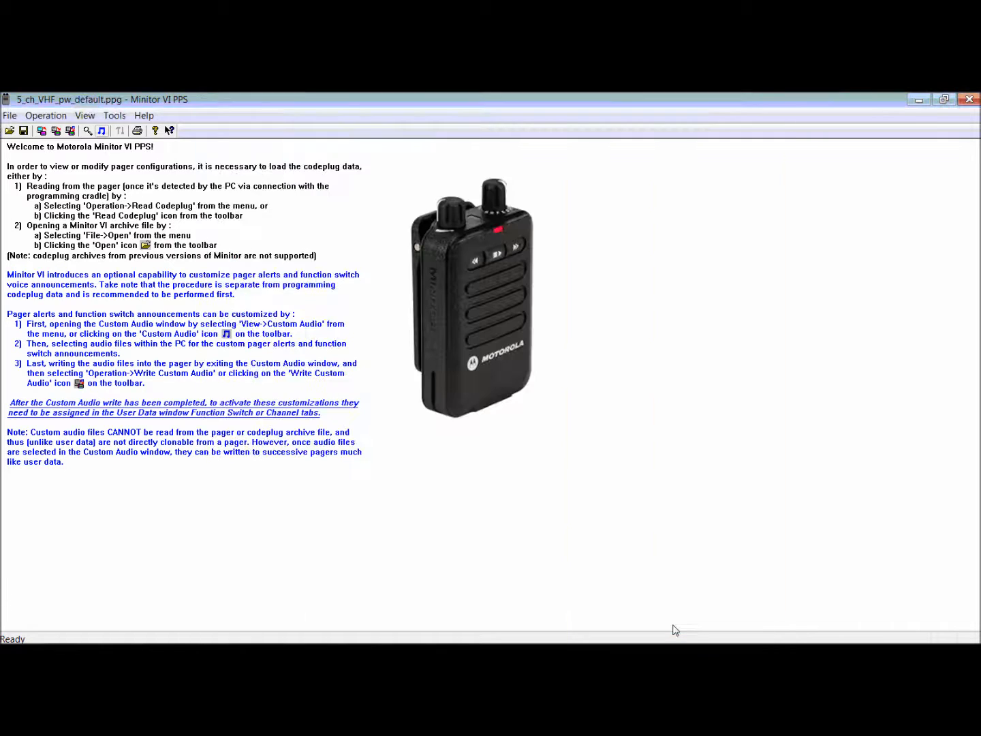
pyautogui.click(52, 124)
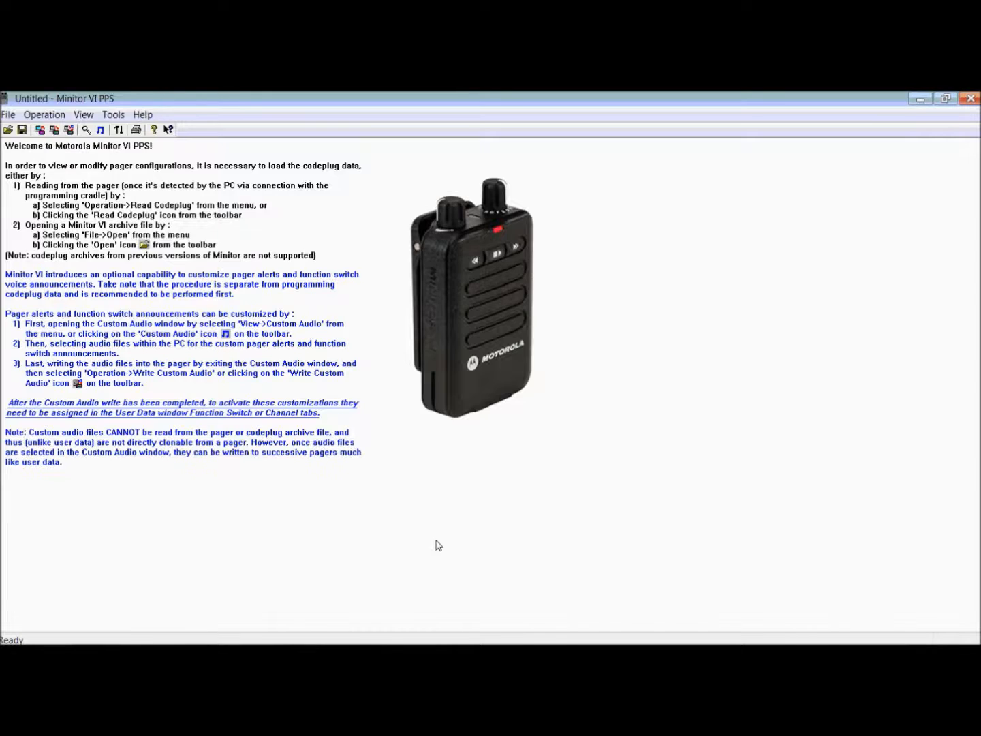
# Search Windows for "sound", open Sound Recorder and record a short voice announcement.
pyautogui.moveTo(5, 641)
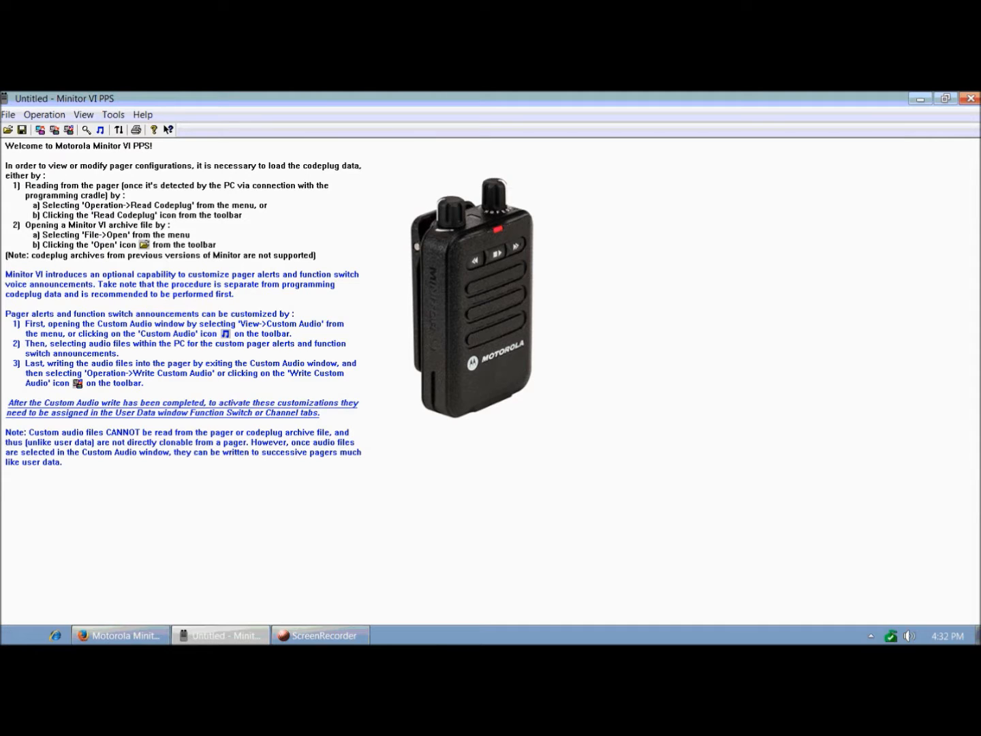
pyautogui.click(12, 641)
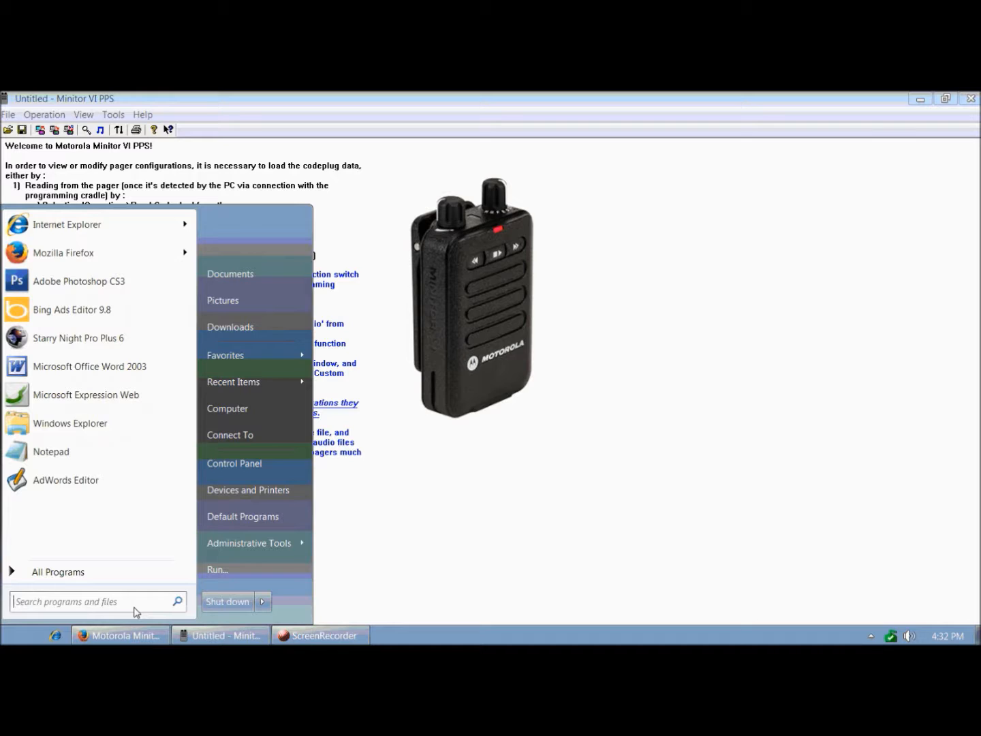
pyautogui.write('s')
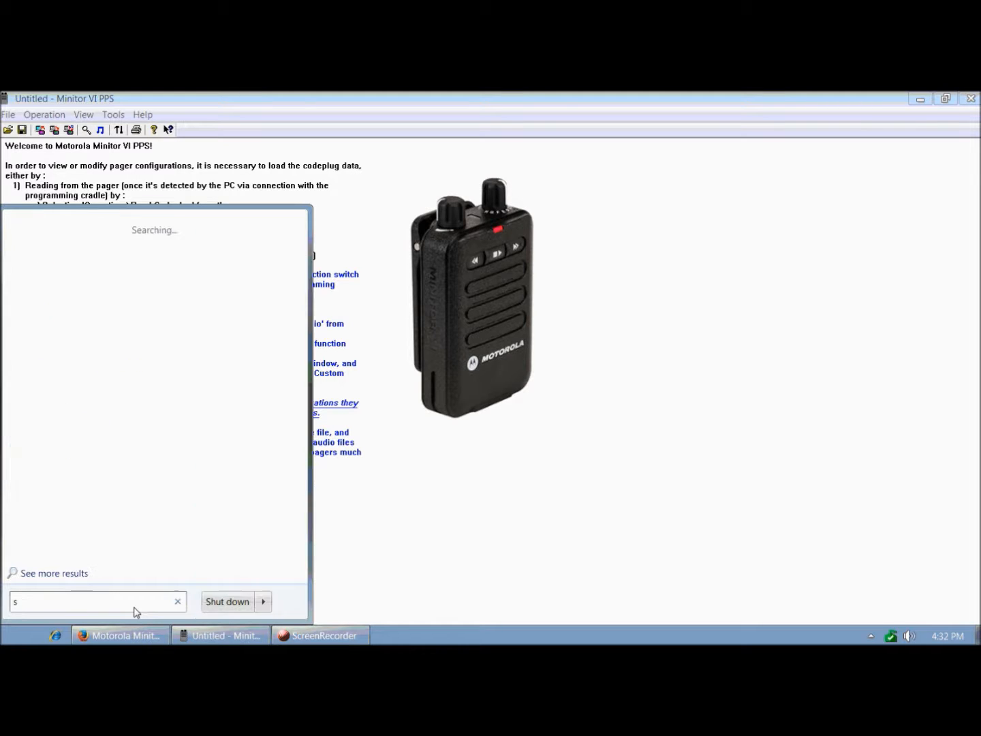
pyautogui.write('ound')
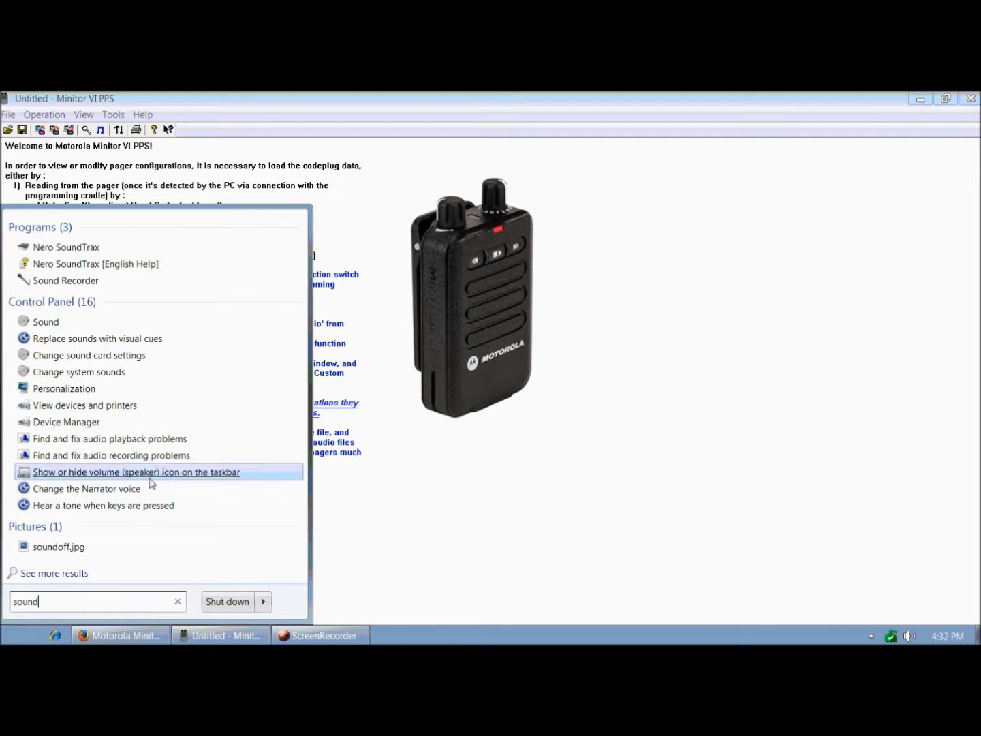
pyautogui.click(82, 283)
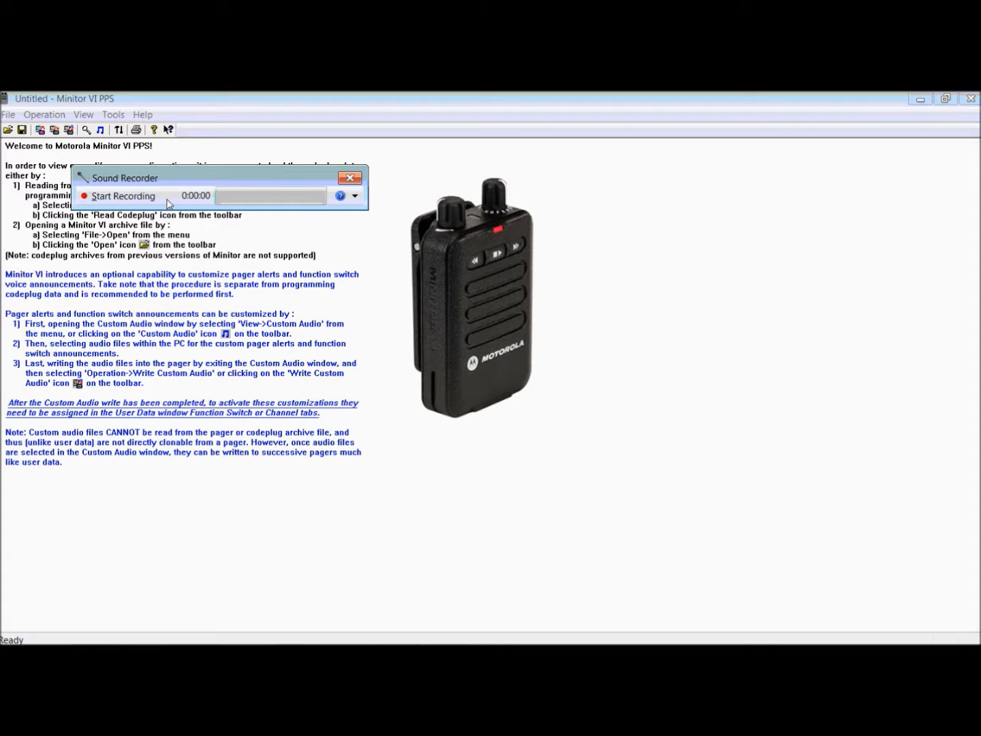
pyautogui.click(113, 197)
pyautogui.click(113, 196)
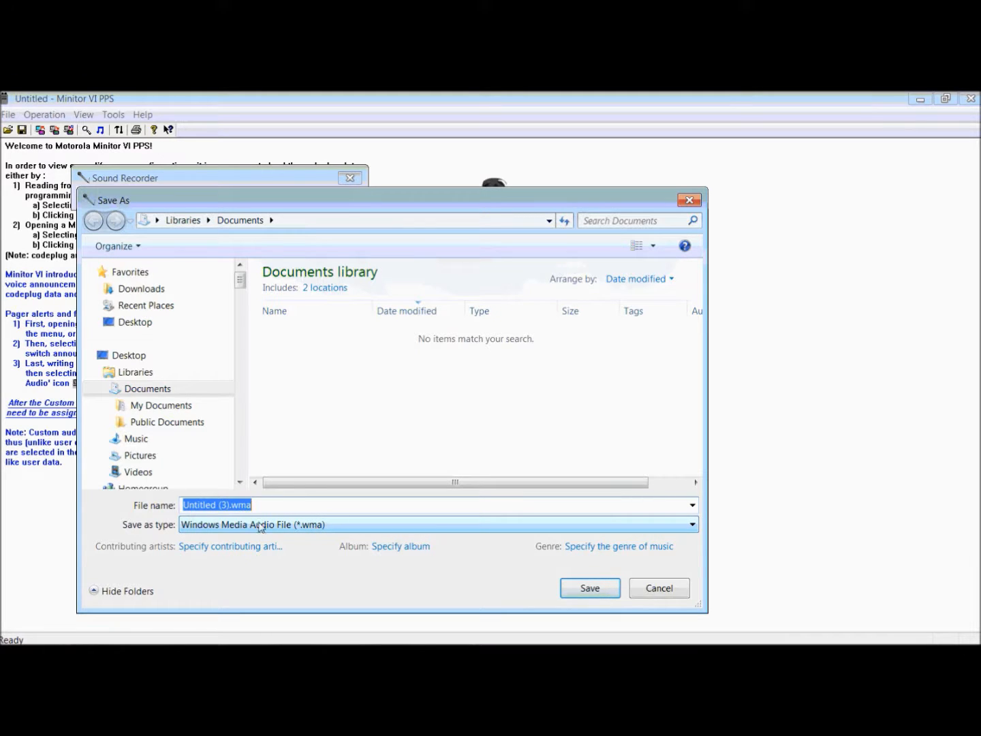
# Save the voice recording as the Windows Media Audio file fire_station_3.wma.
pyautogui.click(229, 507)
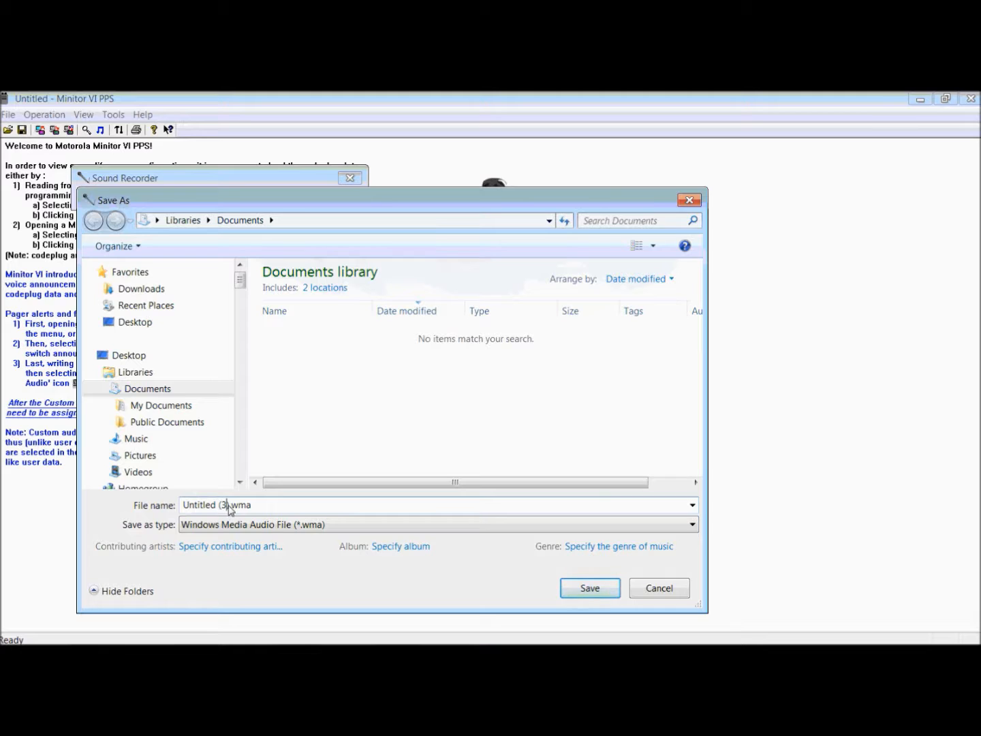
pyautogui.moveTo(229, 507); pyautogui.dragTo(159, 511)
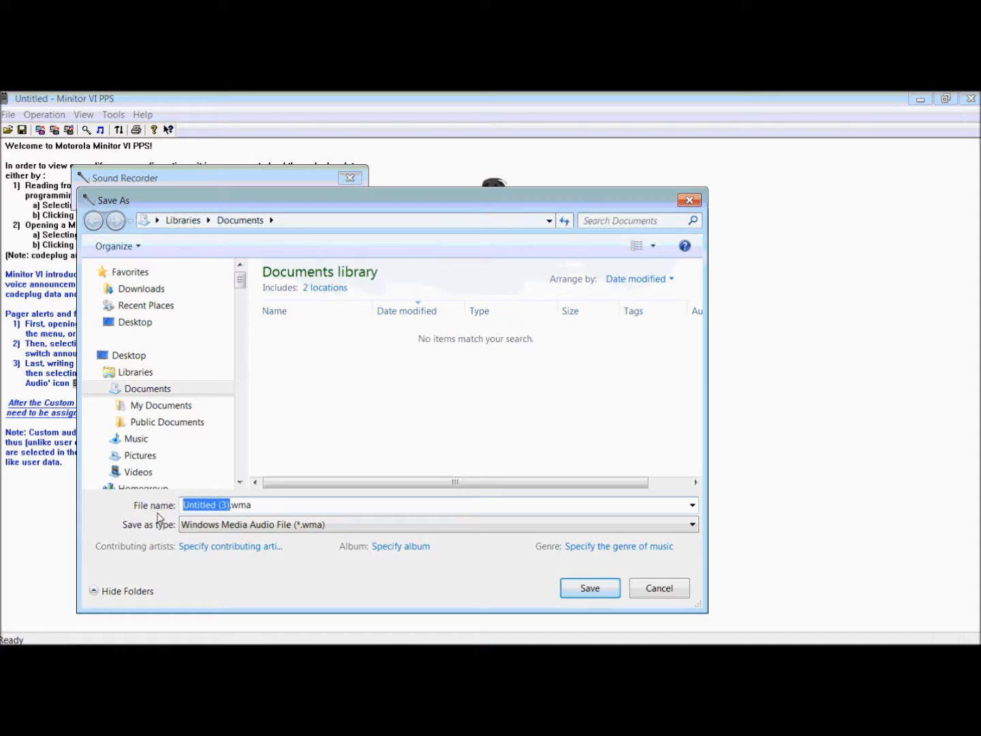
pyautogui.write('fire')
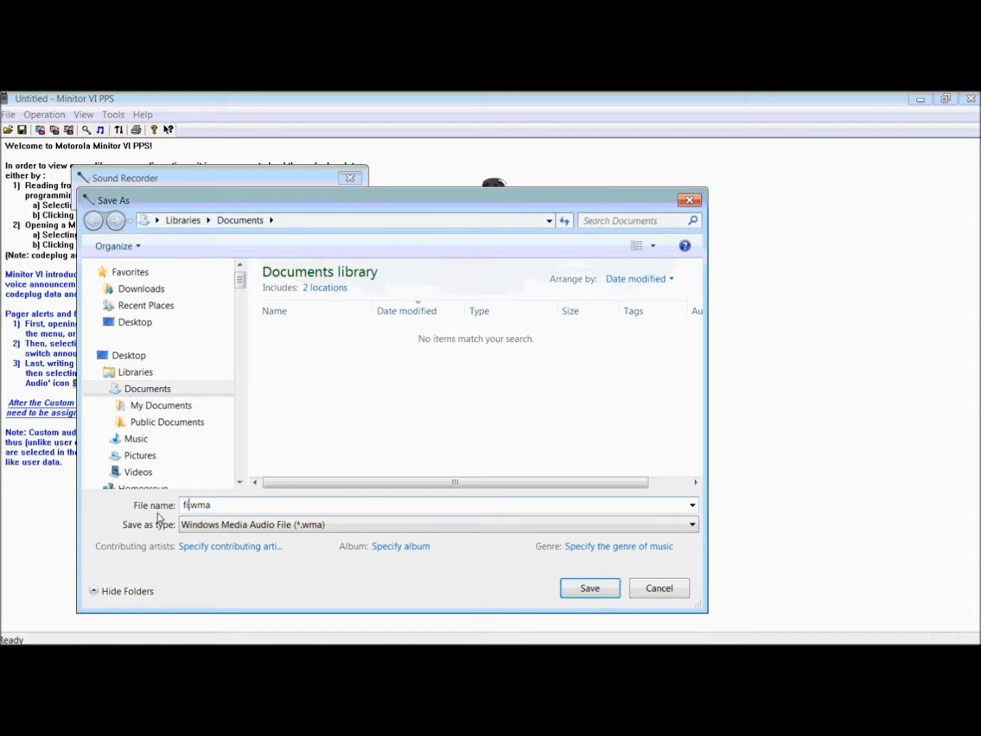
pyautogui.write('_station3')
pyautogui.click(587, 587)
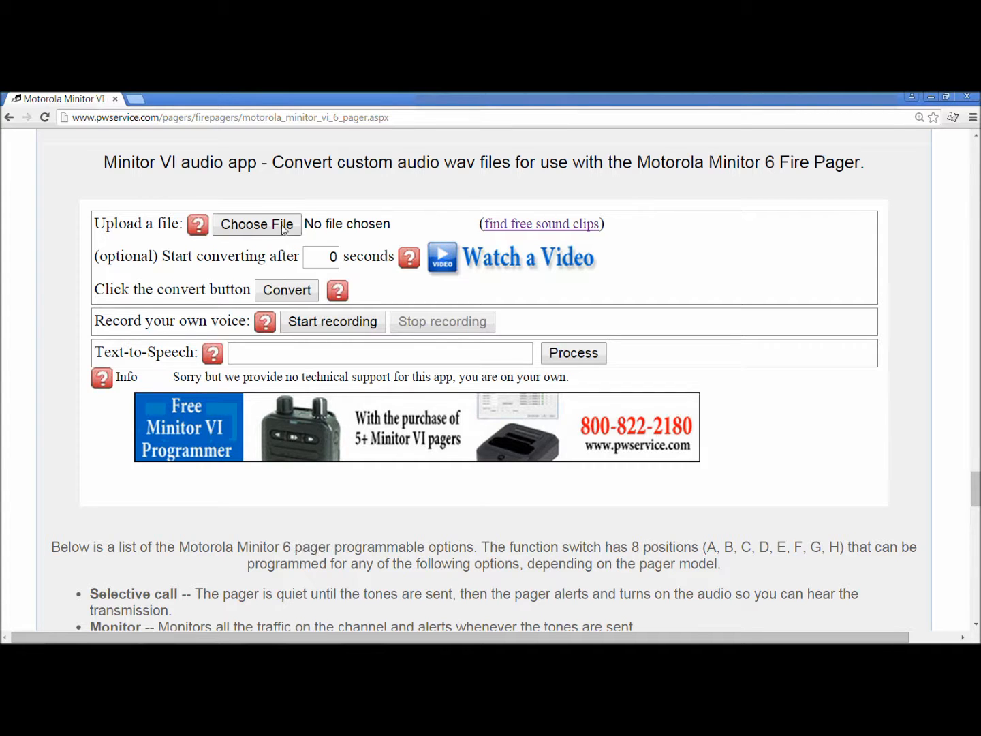
# On the Minitor VI audio app web page, upload fire_station_3.wma and convert it starting after 0 seconds.
pyautogui.click(284, 230)
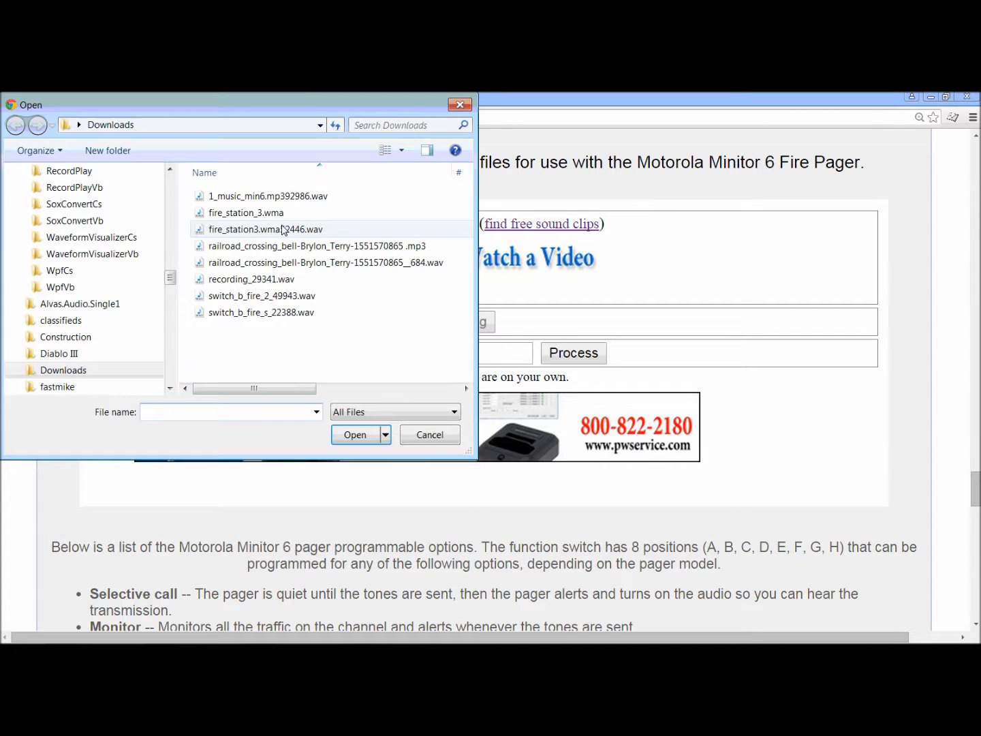
pyautogui.doubleClick(345, 214)
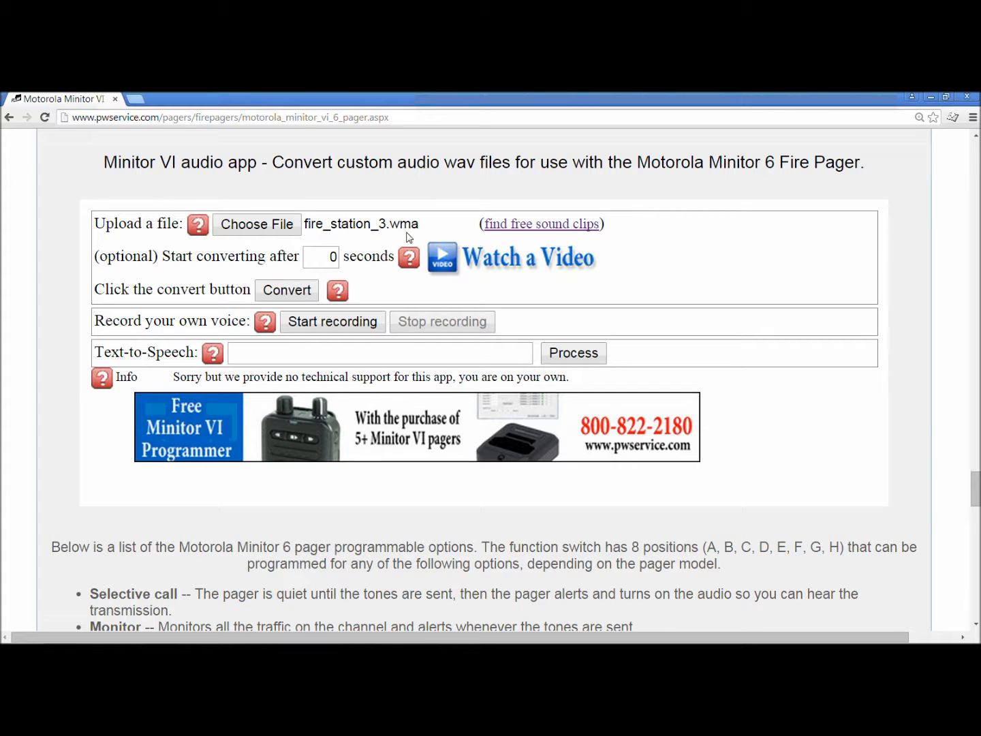
pyautogui.click(293, 295)
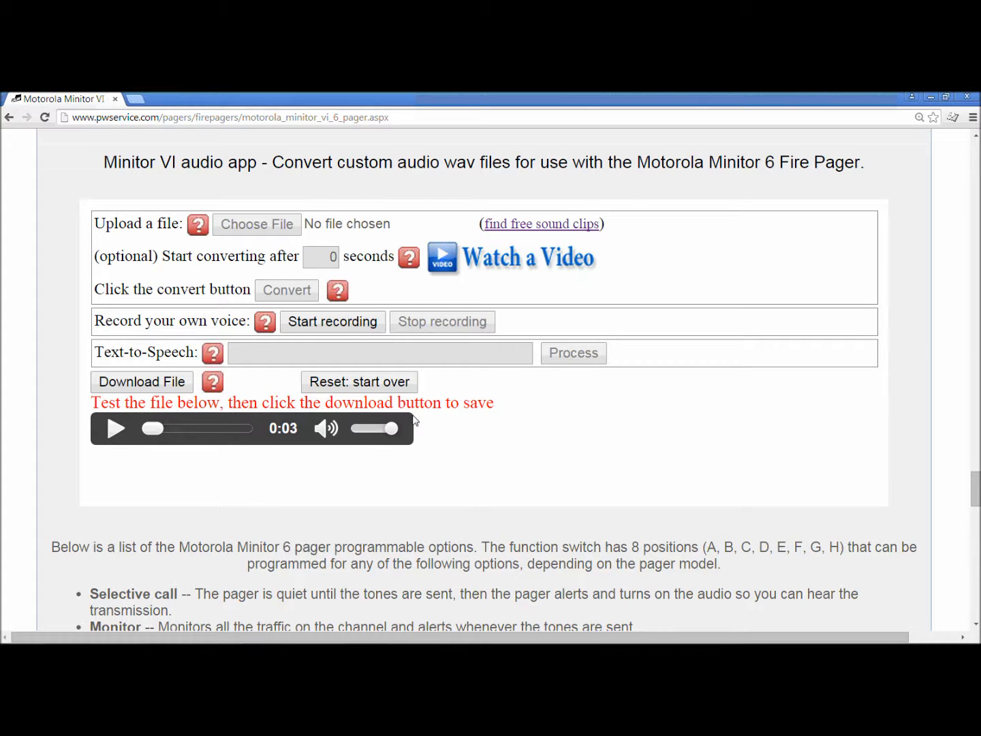
# Play the converted fire station 3 clip to test it and download the file.
pyautogui.click(114, 431)
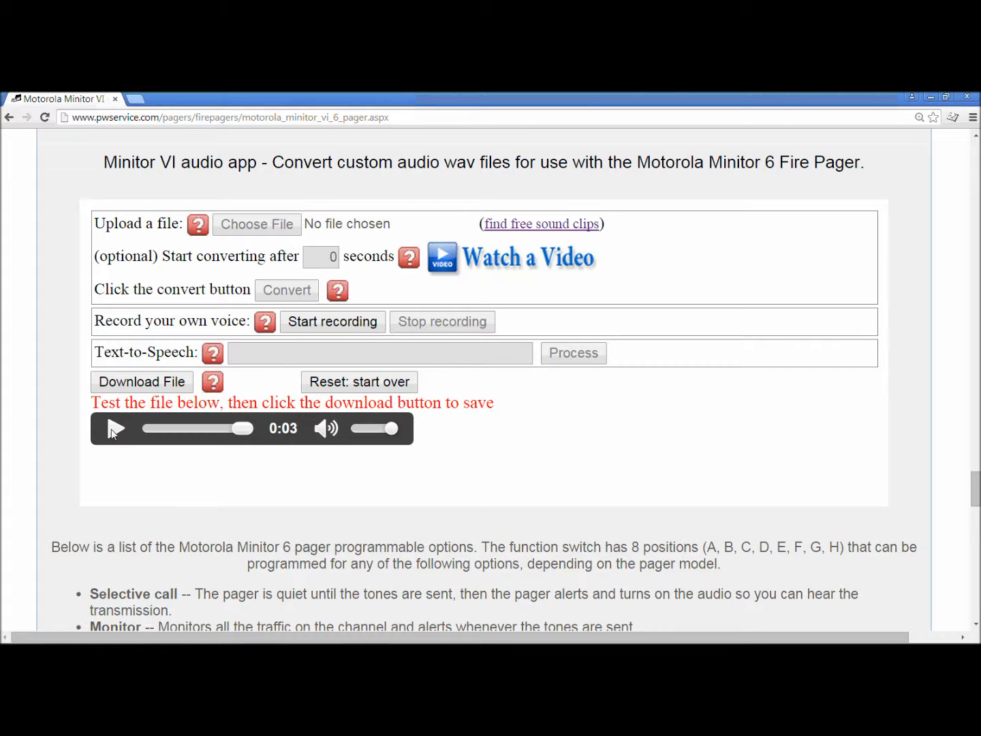
pyautogui.click(163, 389)
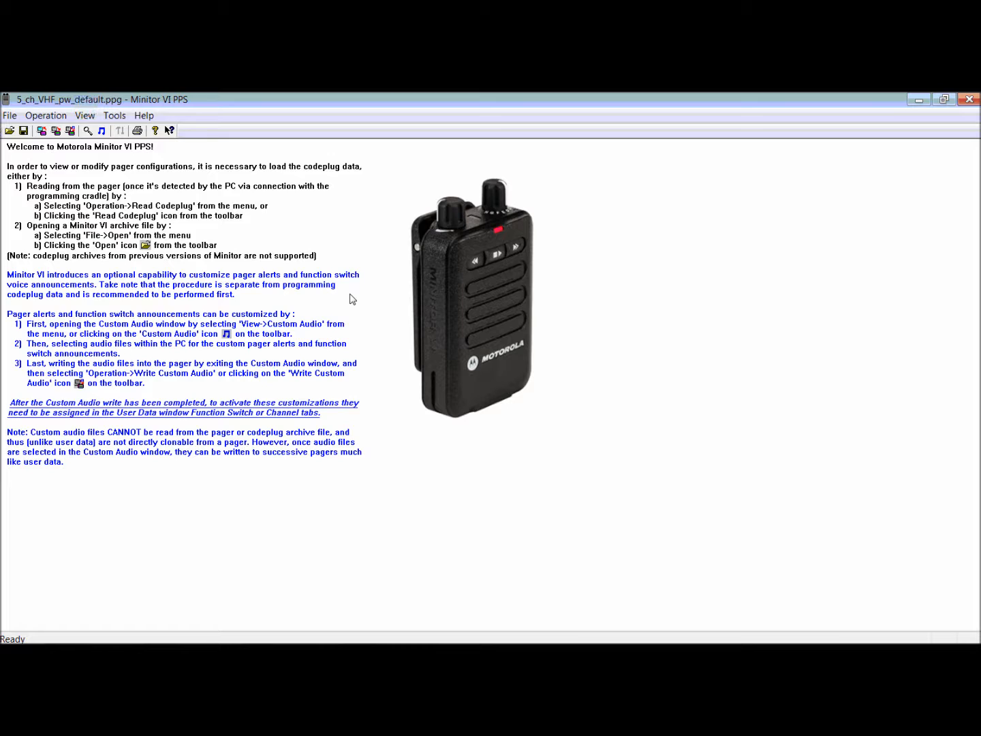
# In Minitor VI PPS Custom Audio, assign fire_station_3_92.wav to SW C, play it and accept the assignments.
pyautogui.click(86, 118)
pyautogui.click(119, 147)
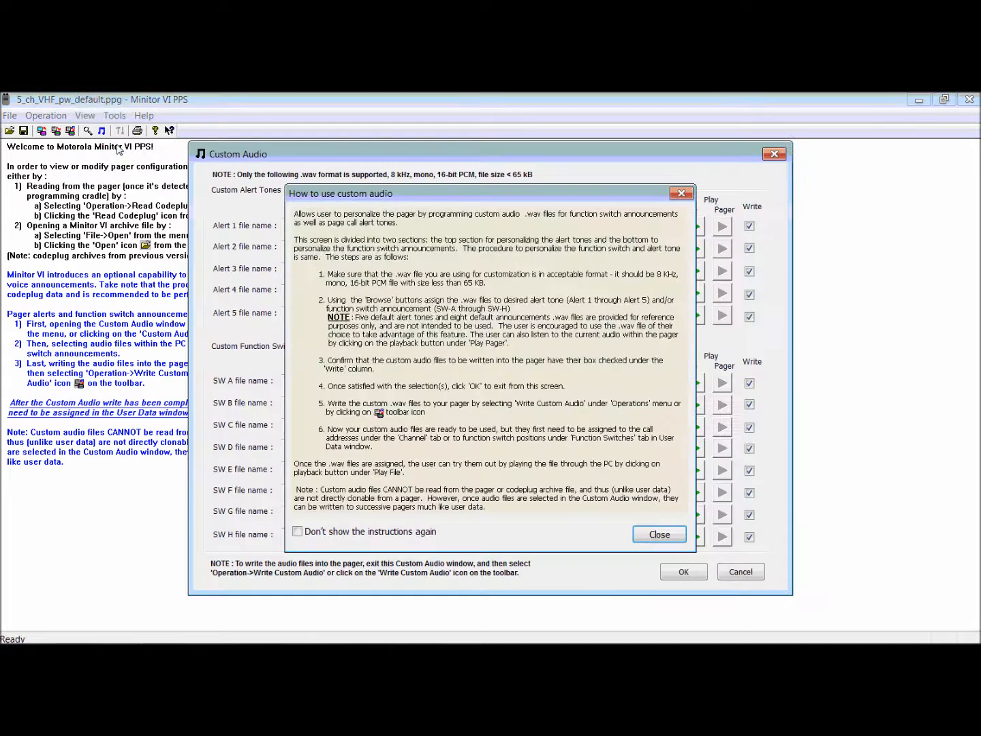
pyautogui.click(688, 192)
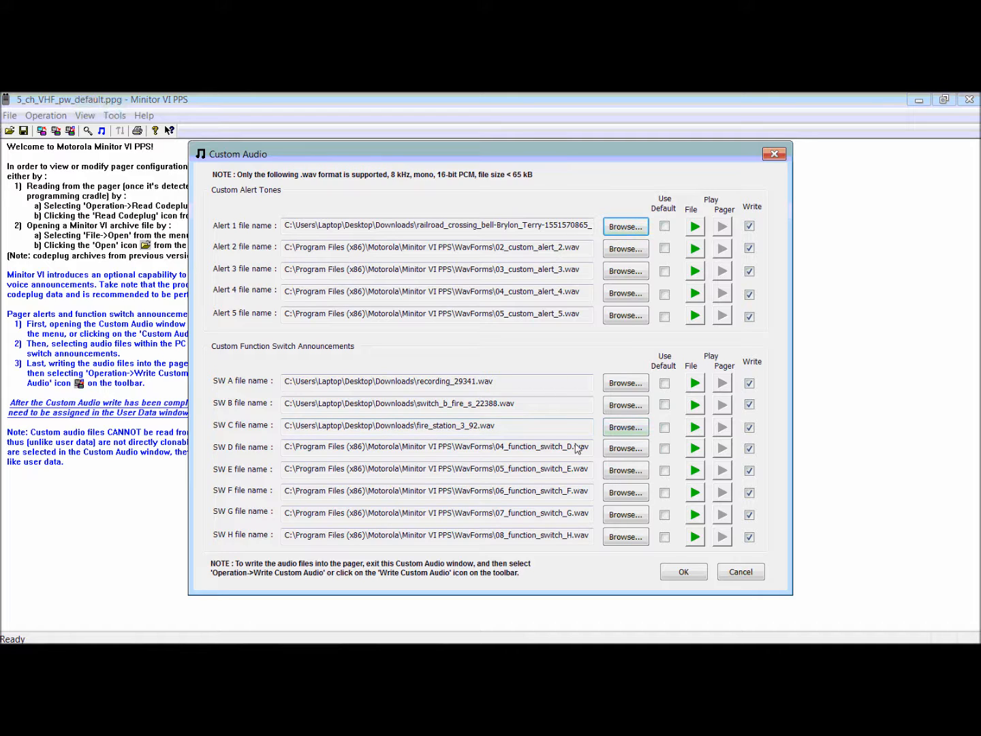
pyautogui.click(696, 427)
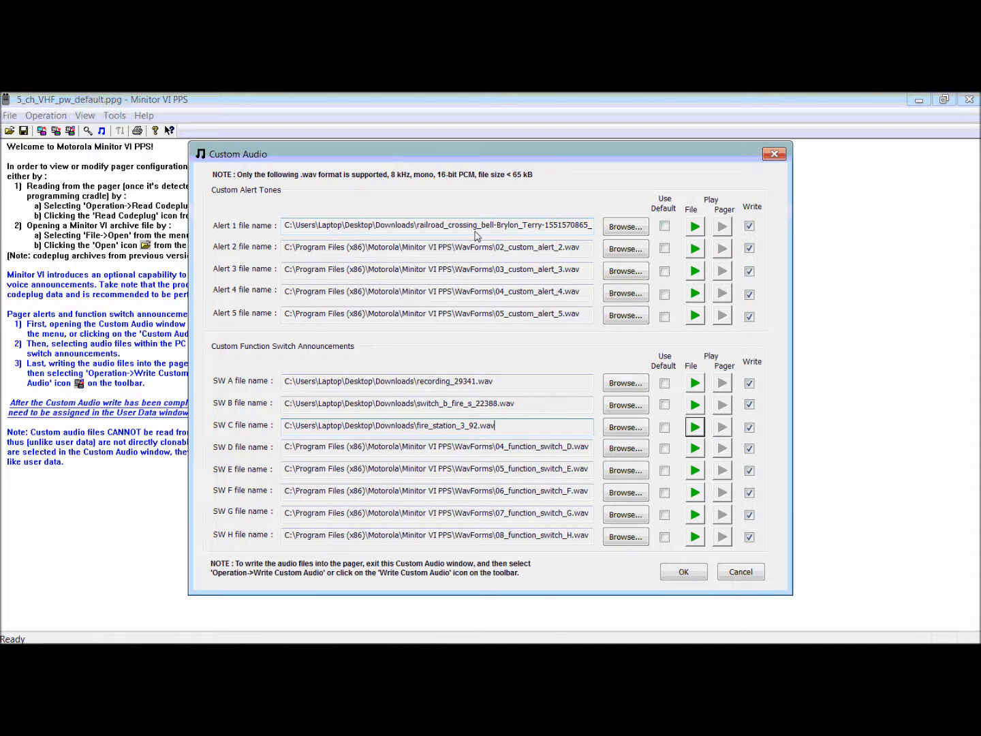
pyautogui.click(685, 573)
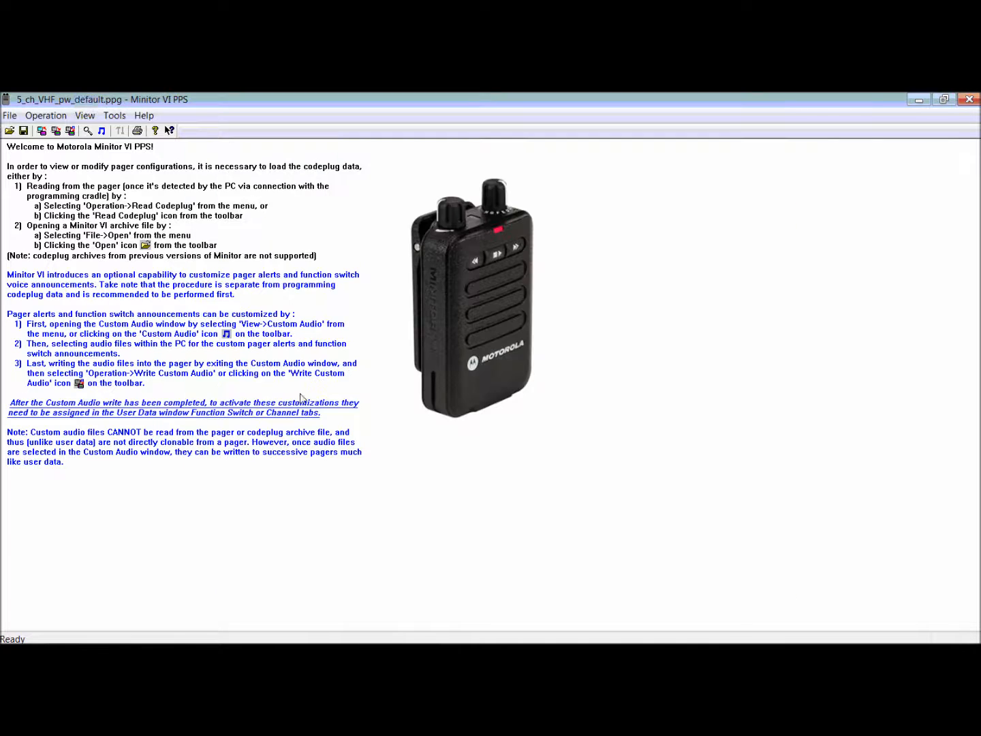
# In the user data, set the SW-C function switch announcement to Custom SW- C and accept the change.
pyautogui.click(85, 116)
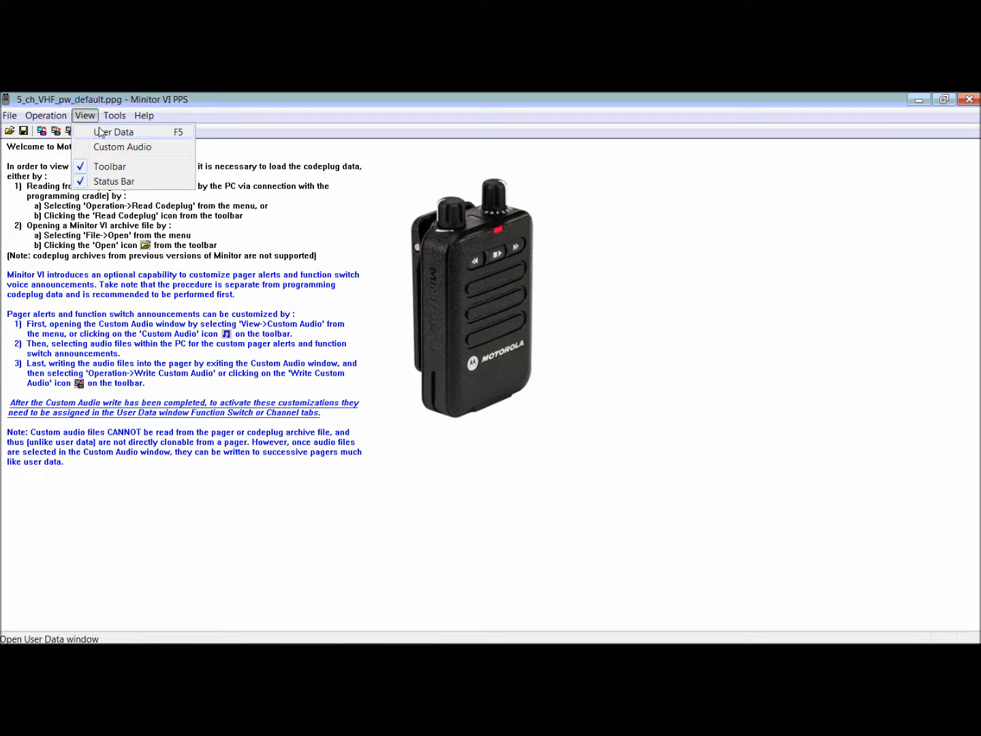
pyautogui.click(101, 132)
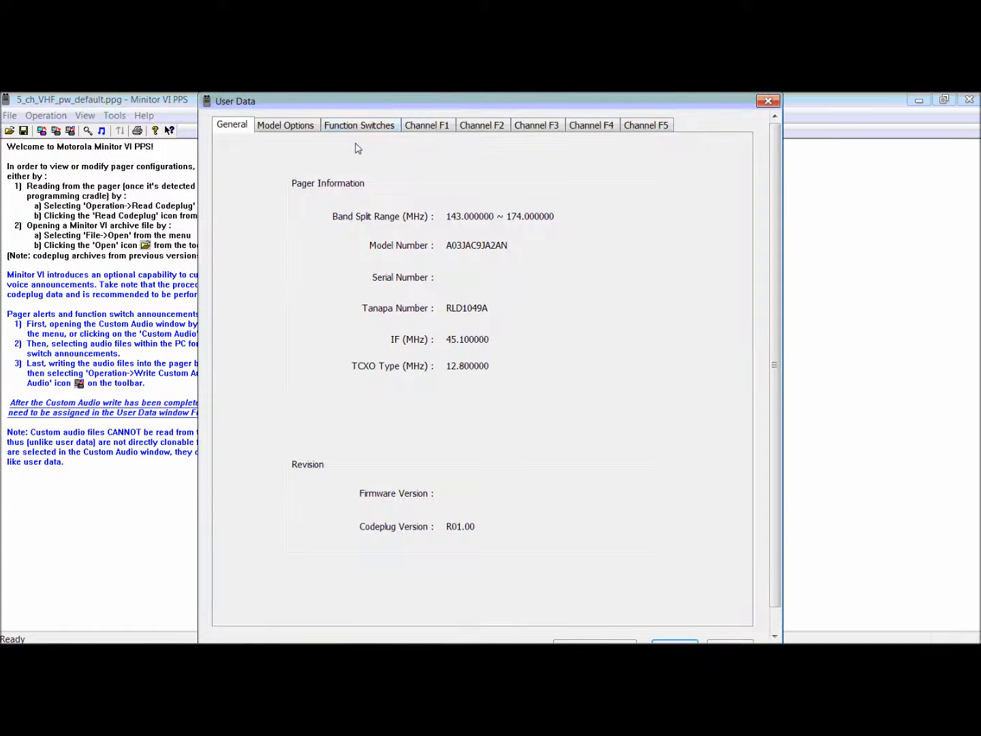
pyautogui.click(368, 131)
pyautogui.click(479, 297)
pyautogui.click(470, 334)
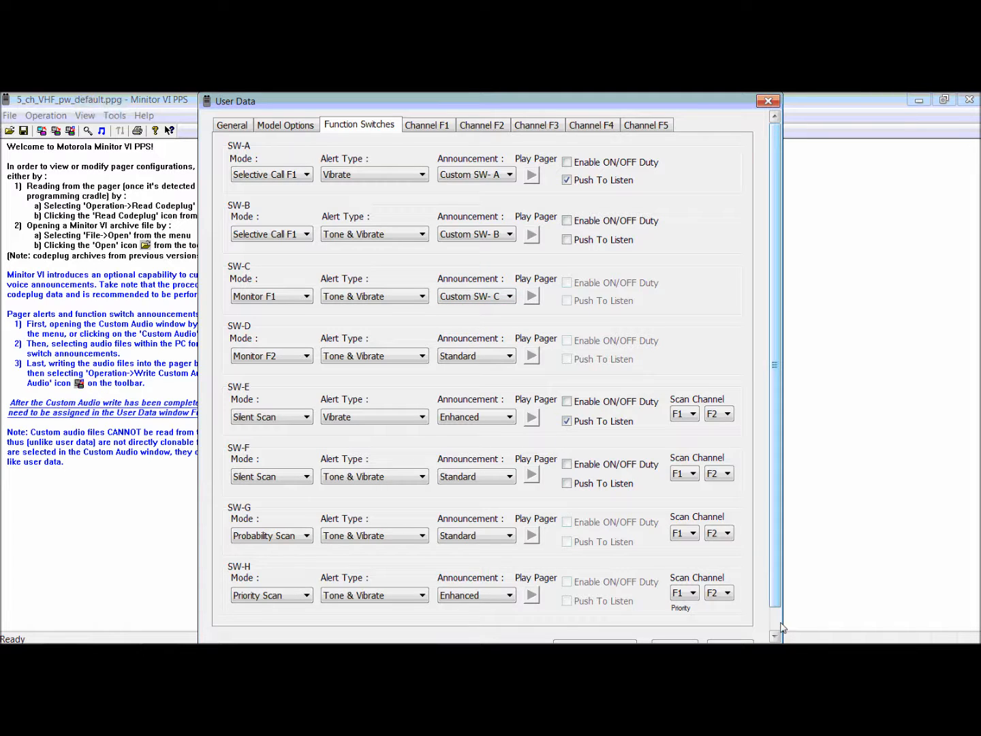
pyautogui.scroll(-1, 777, 628)
pyautogui.click(674, 623)
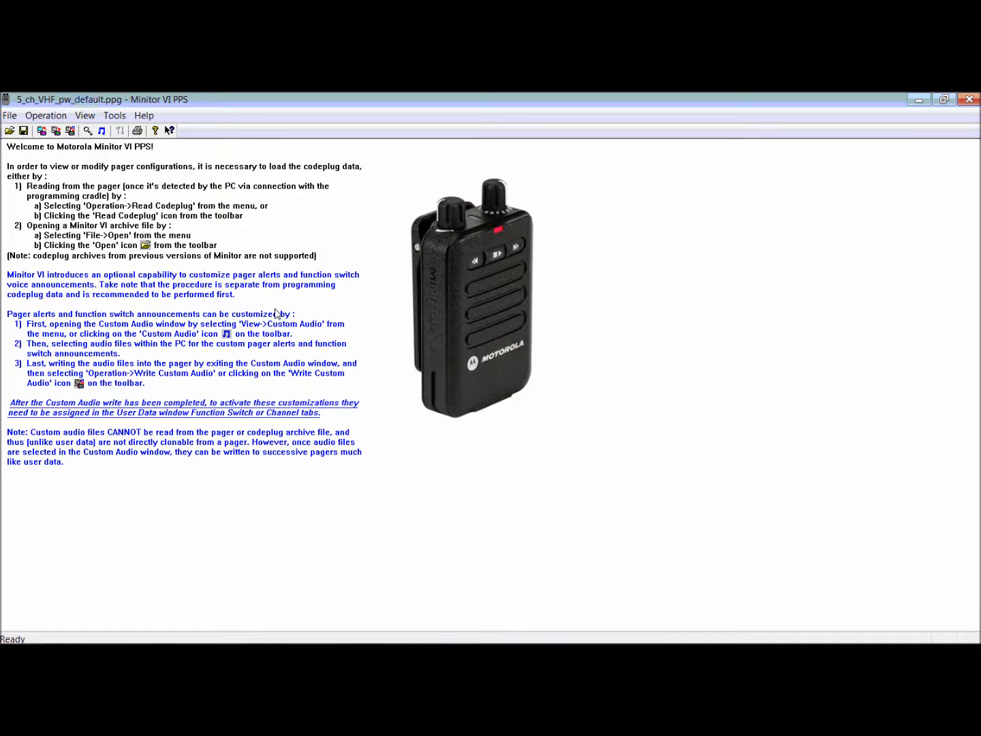
pyautogui.click(46, 116)
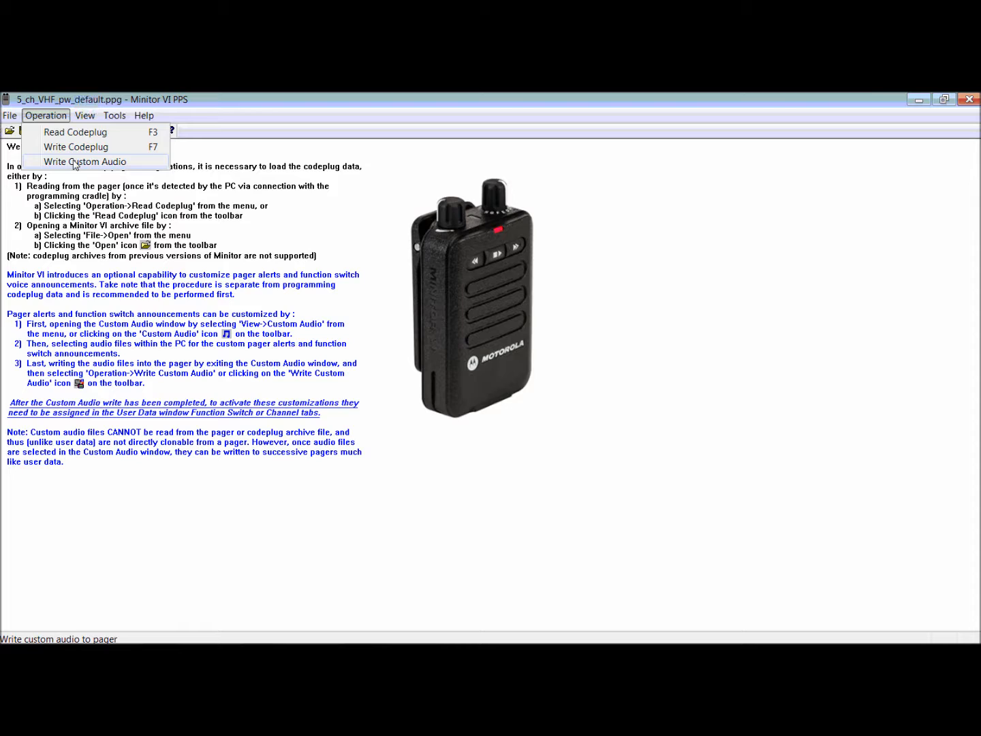
pyautogui.click(368, 246)
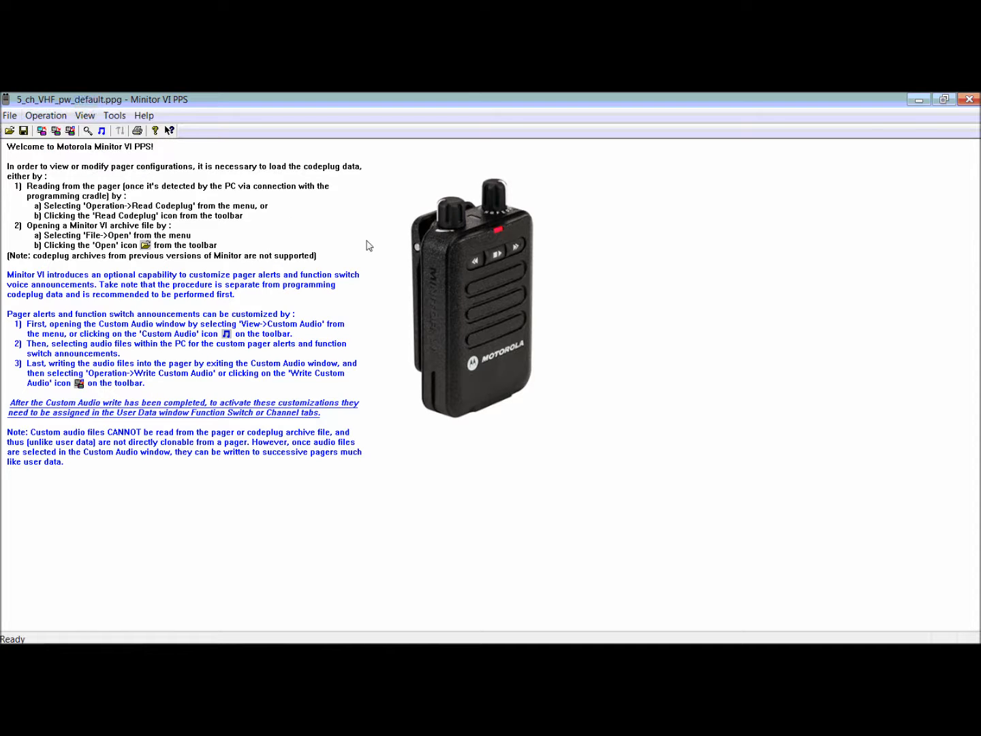